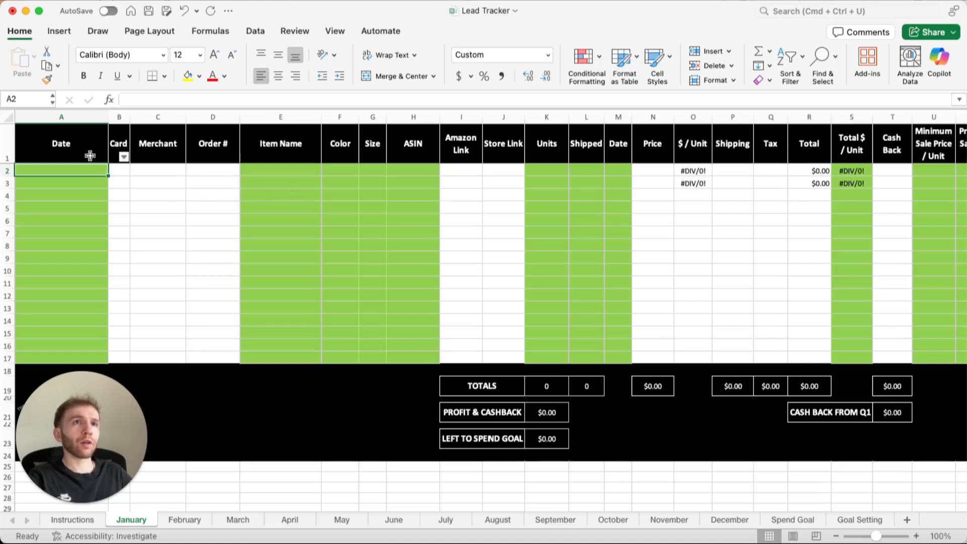
# Review the example rows and column explanations on the Instructions sheet.
pyautogui.click(76, 146)
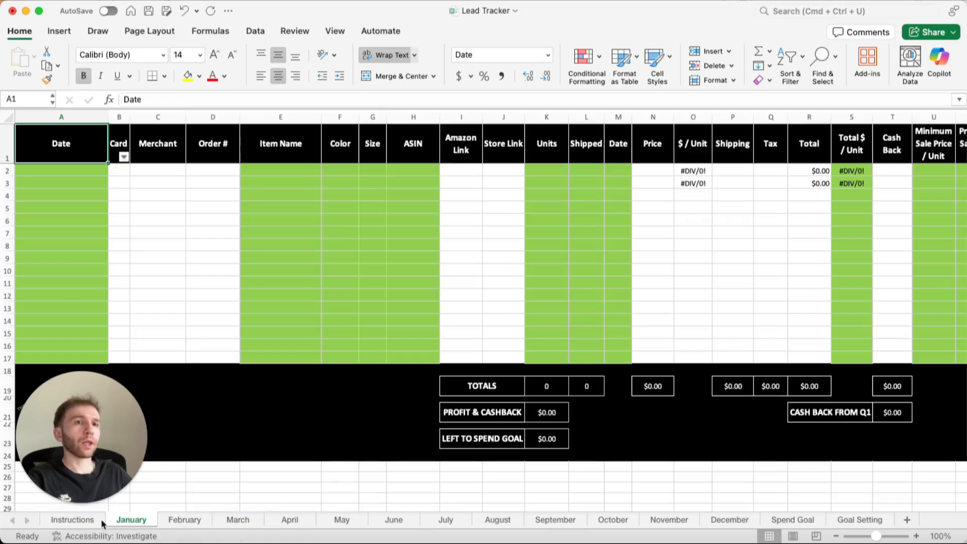
pyautogui.click(67, 520)
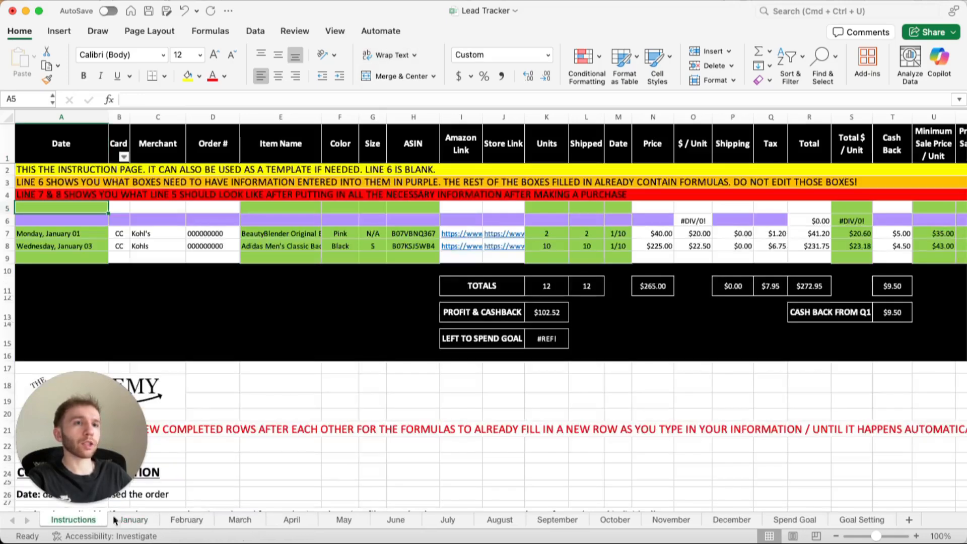
pyautogui.scroll(-8, 281, 436)
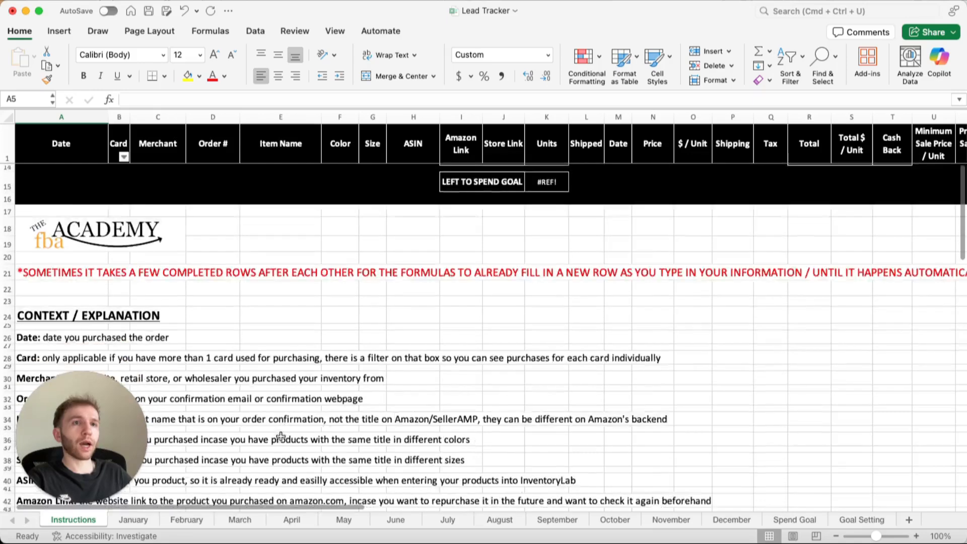
pyautogui.scroll(-10, 281, 436)
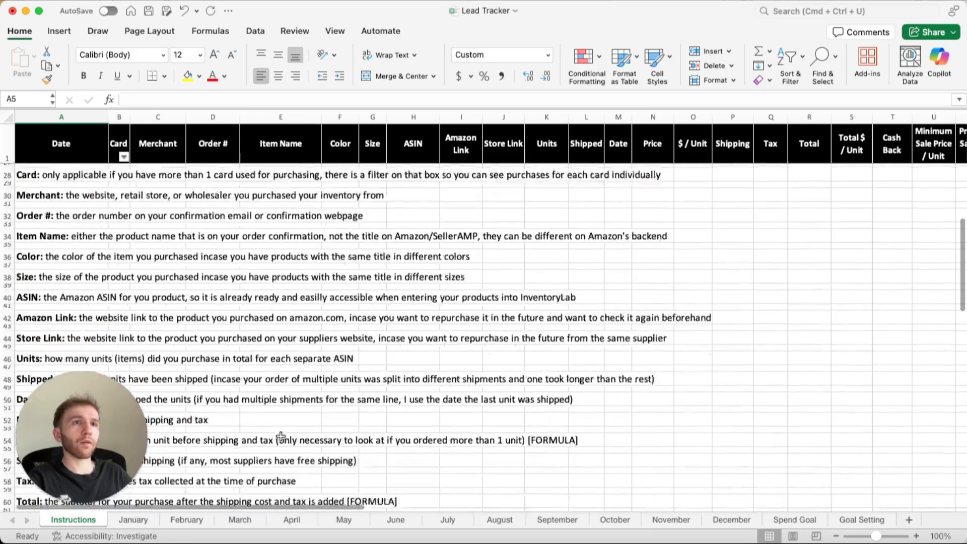
pyautogui.scroll(-8, 281, 436)
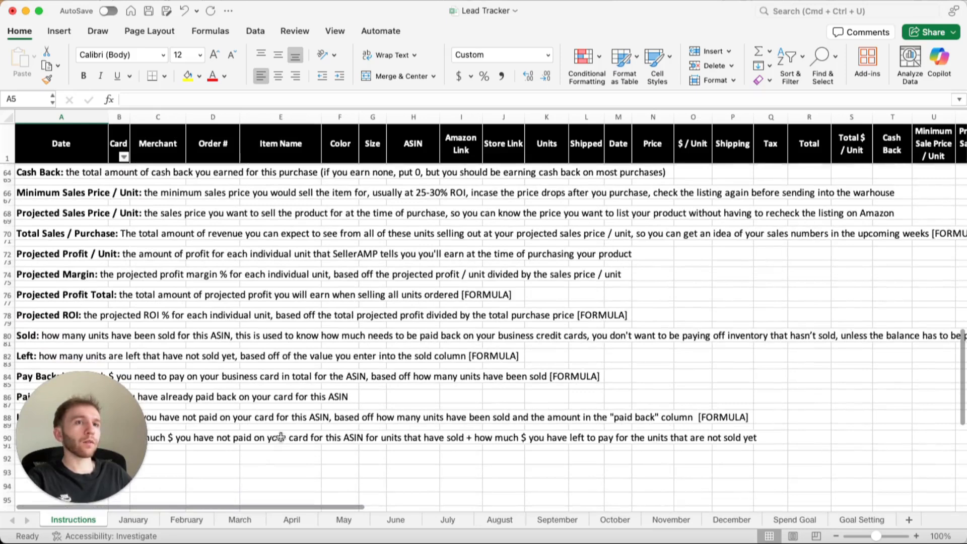
# Enter the date 6/18 in cell A2 of the January sheet.
pyautogui.click(144, 523)
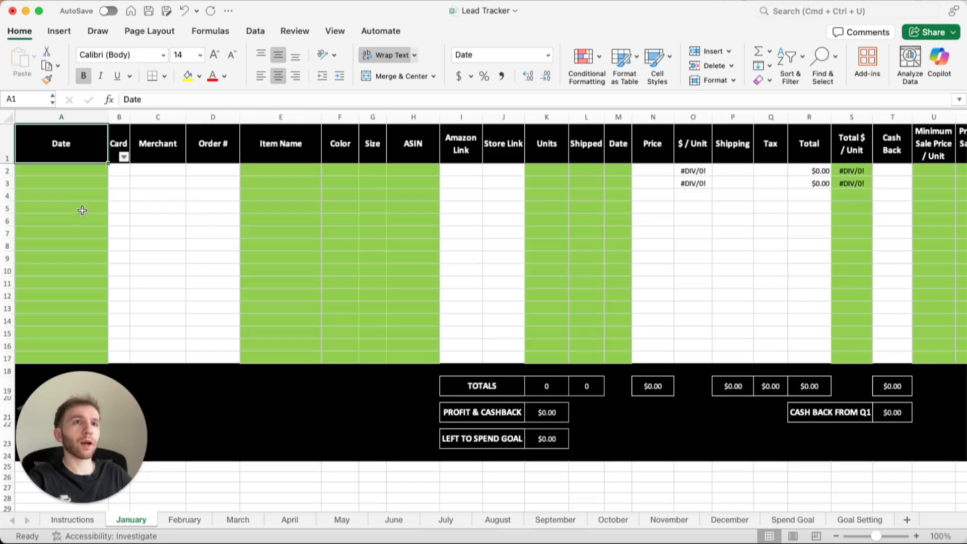
pyautogui.click(10, 268)
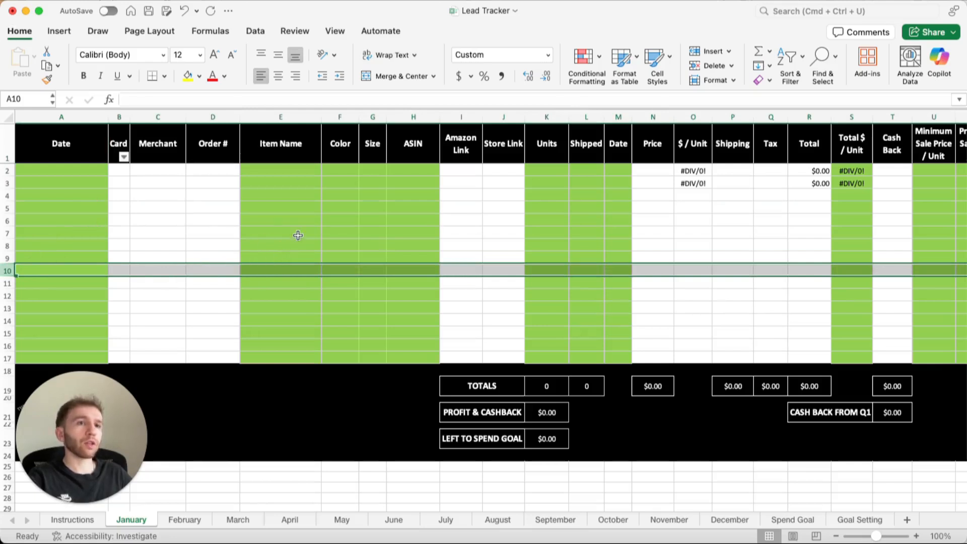
pyautogui.click(207, 272)
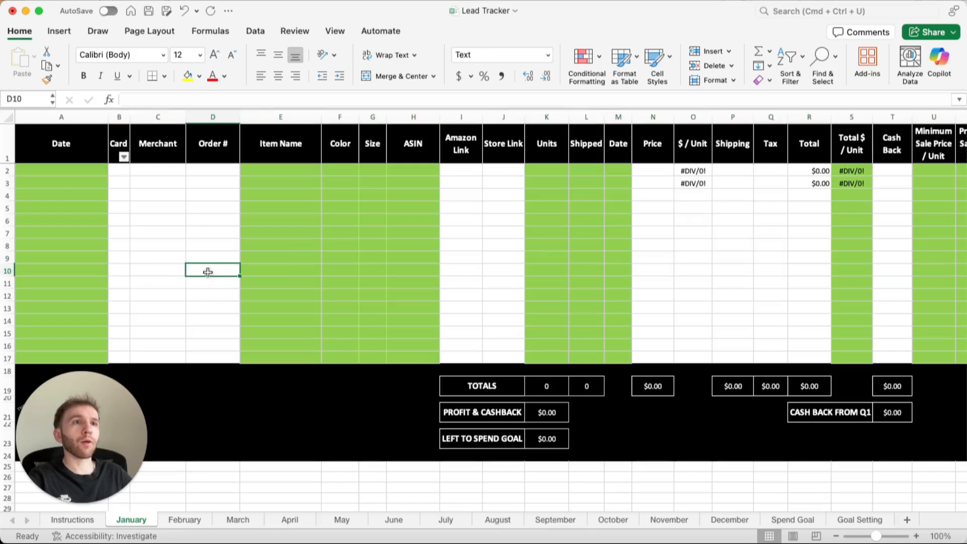
pyautogui.click(76, 173)
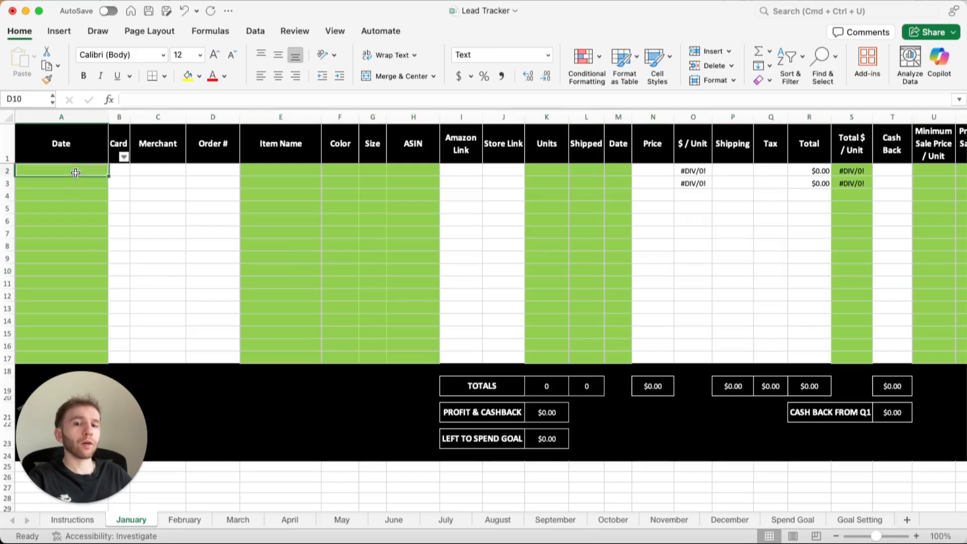
pyautogui.write('6/')
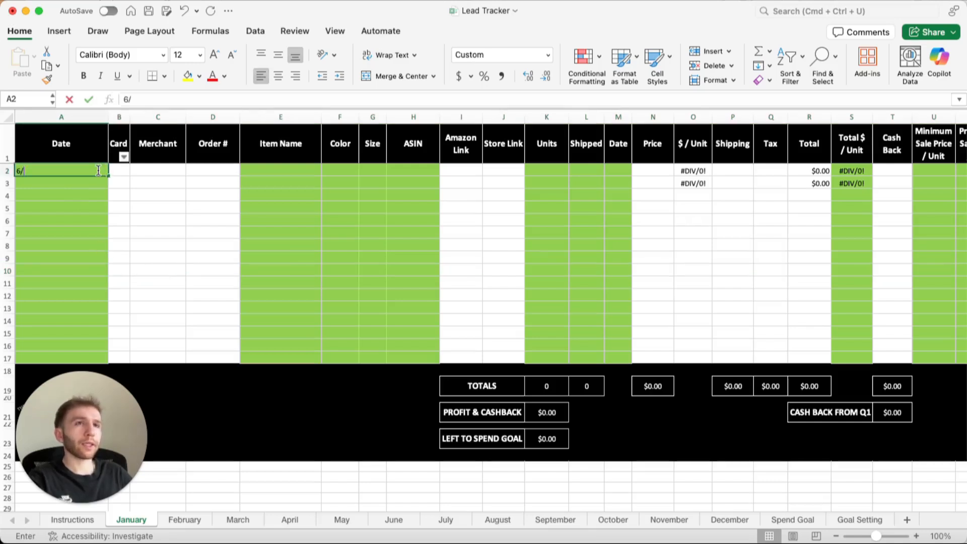
pyautogui.write('18')
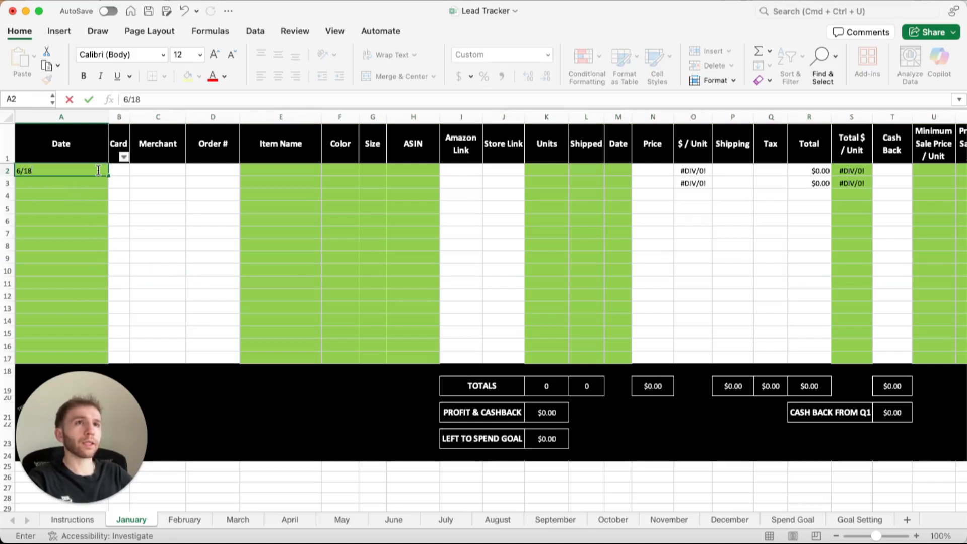
pyautogui.press('Tab')
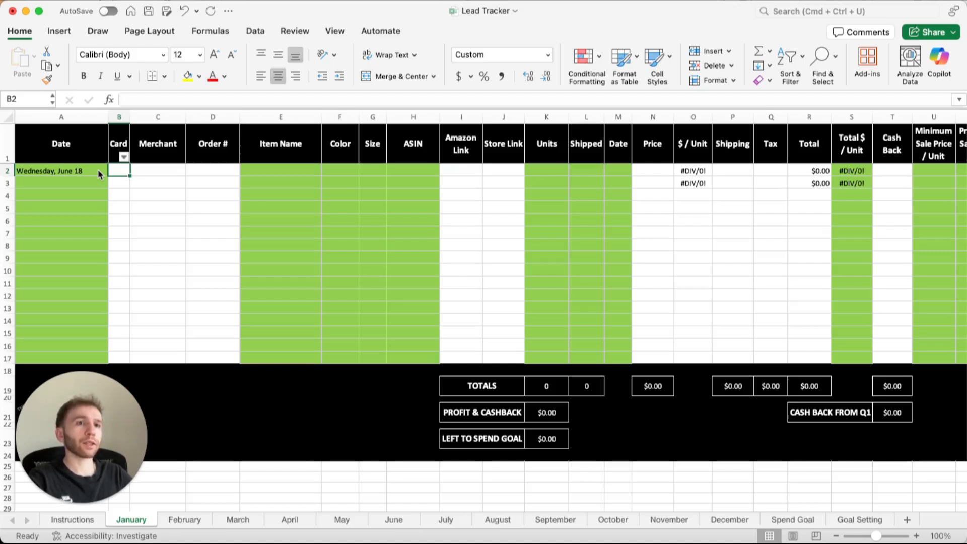
# Enter the card codes C, B and G in rows 2 to 4 of the Card column.
pyautogui.write('C')
pyautogui.press('Return')
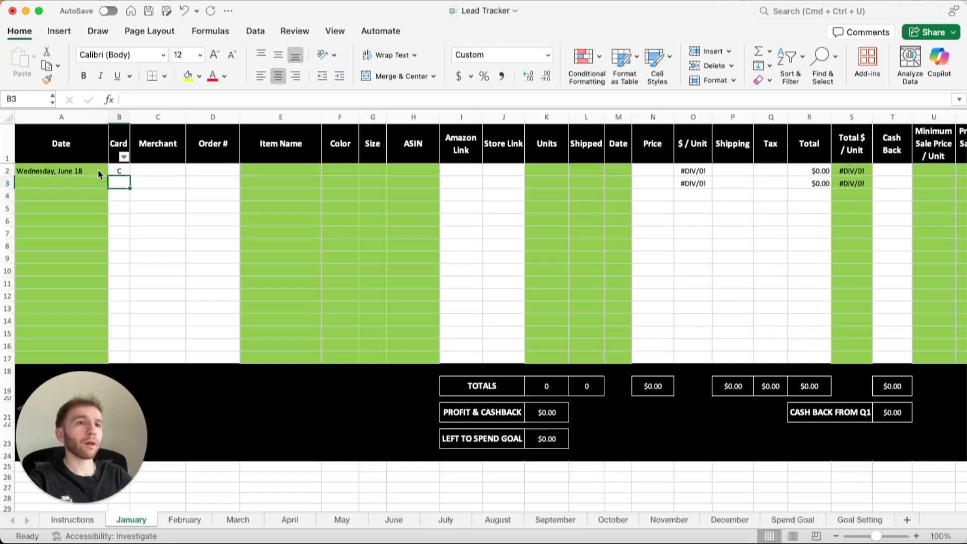
pyautogui.write('B')
pyautogui.press('Return')
pyautogui.write('G')
pyautogui.press('Return')
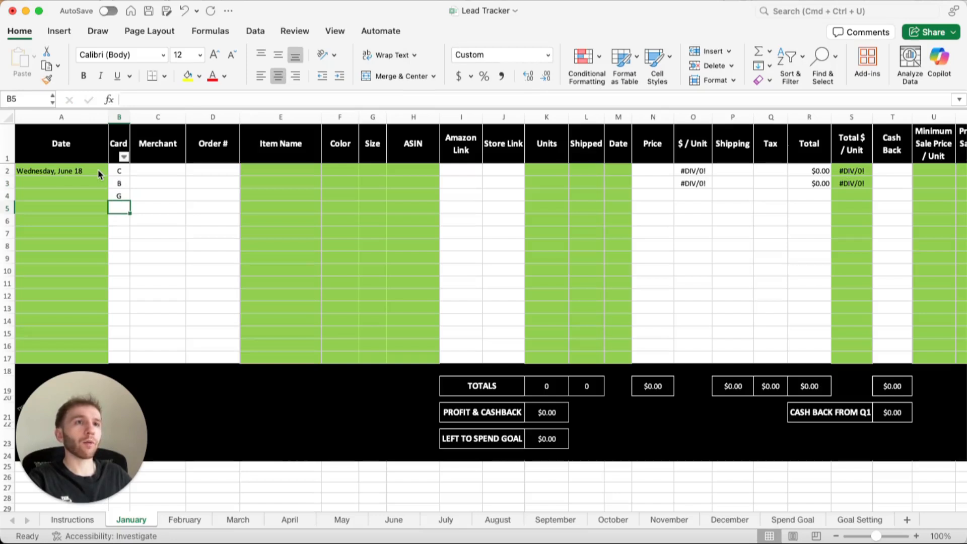
# Filter the Card column to card B, include the blanks, and restore all entries.
pyautogui.click(123, 157)
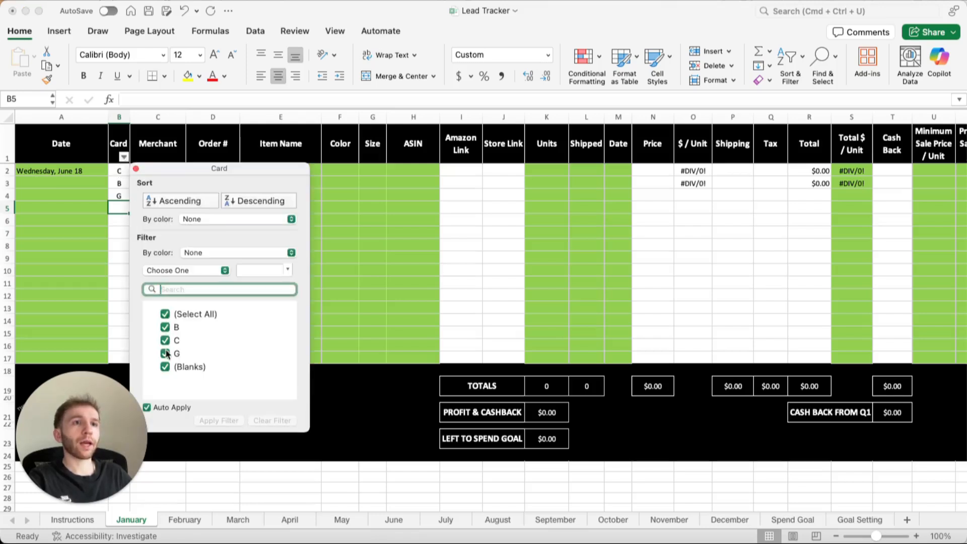
pyautogui.click(165, 314)
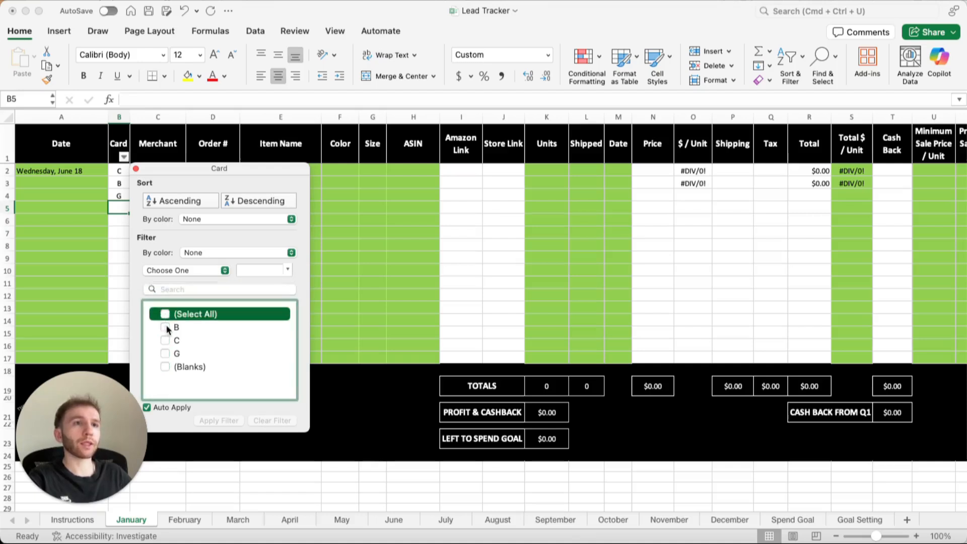
pyautogui.click(166, 328)
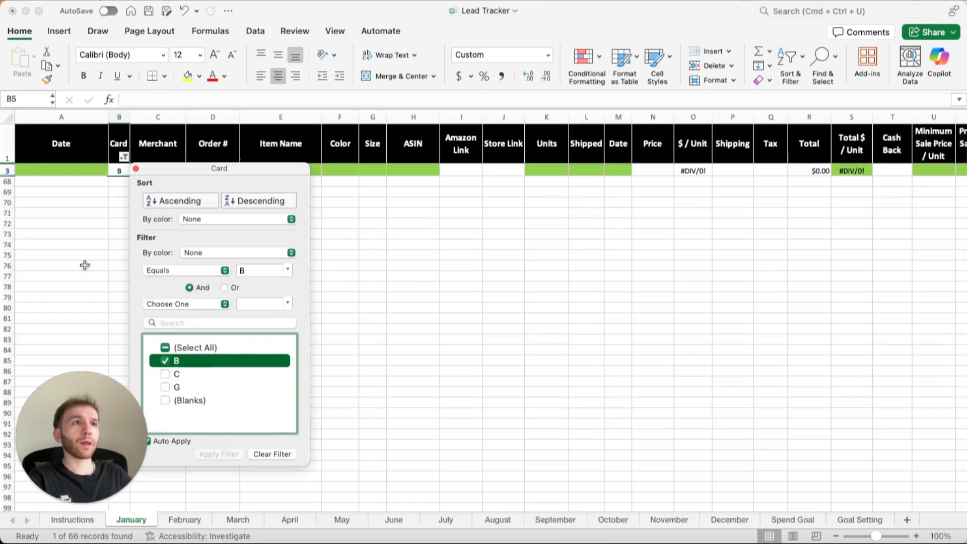
pyautogui.click(165, 400)
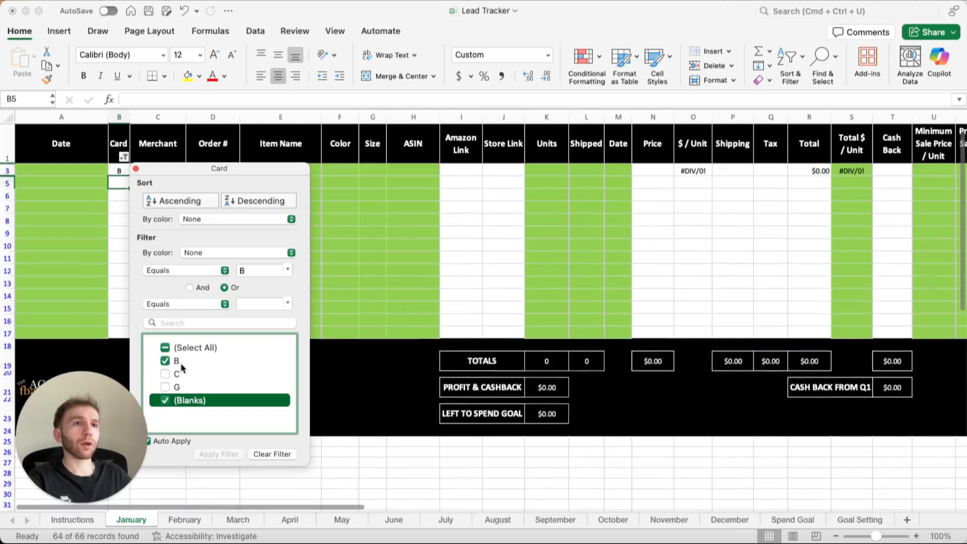
pyautogui.click(165, 347)
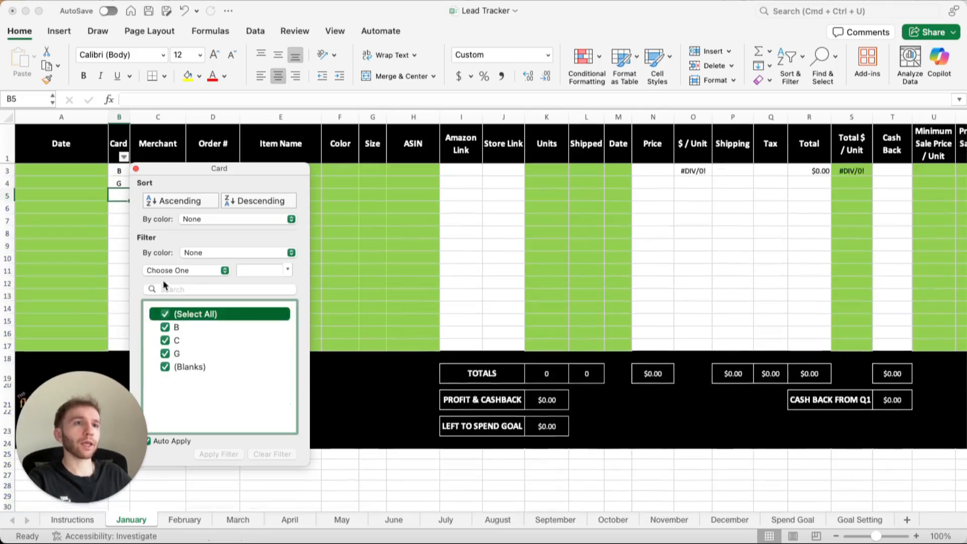
pyautogui.click(135, 169)
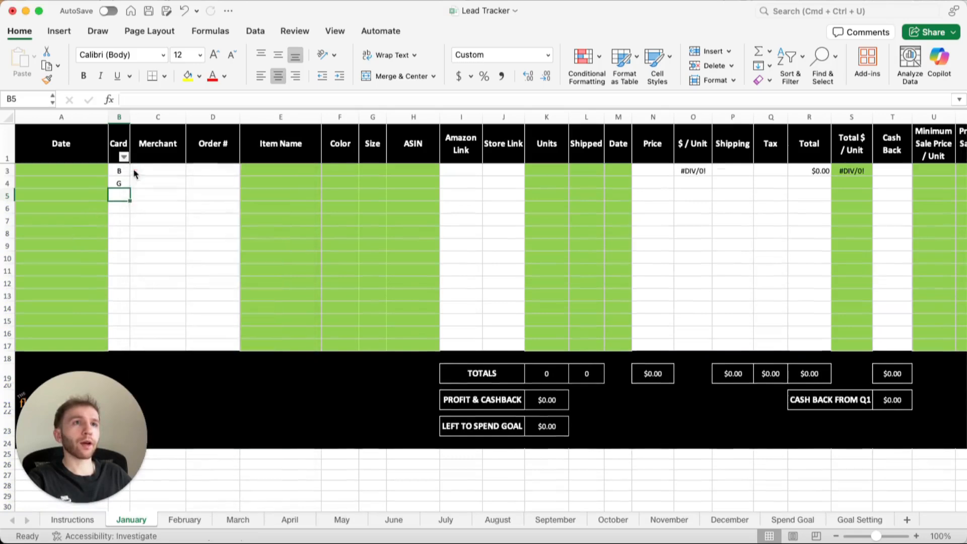
# Enter Kohls as the merchant in row 3.
pyautogui.click(170, 171)
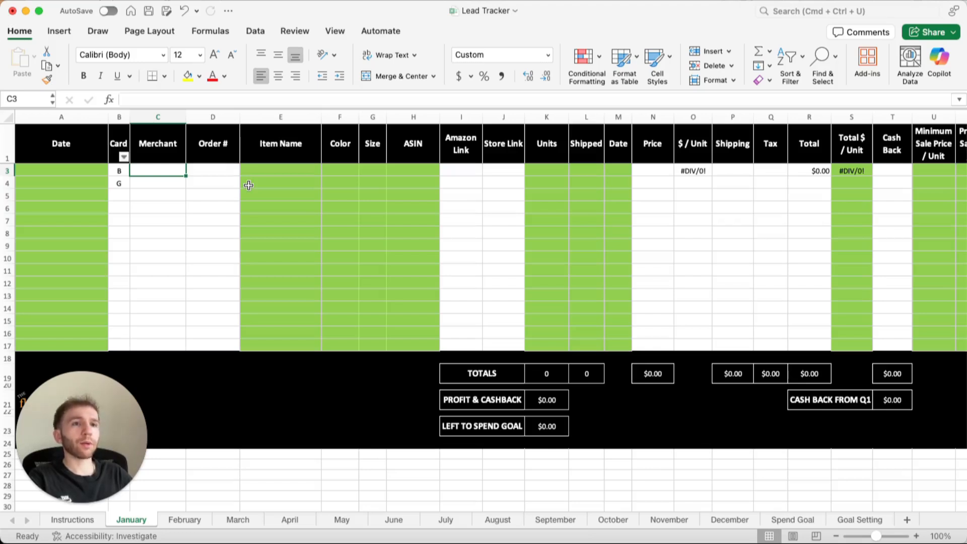
pyautogui.write('Kohls')
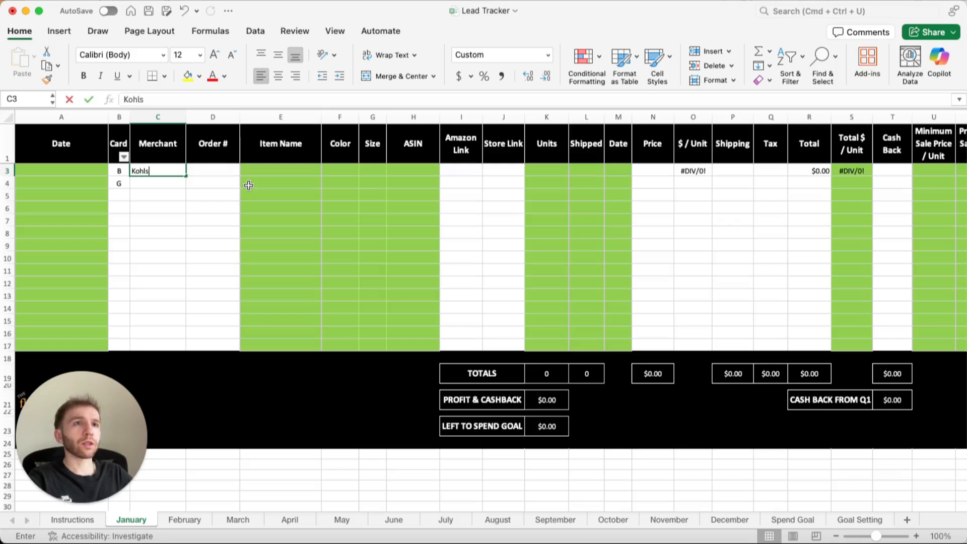
pyautogui.press('Tab')
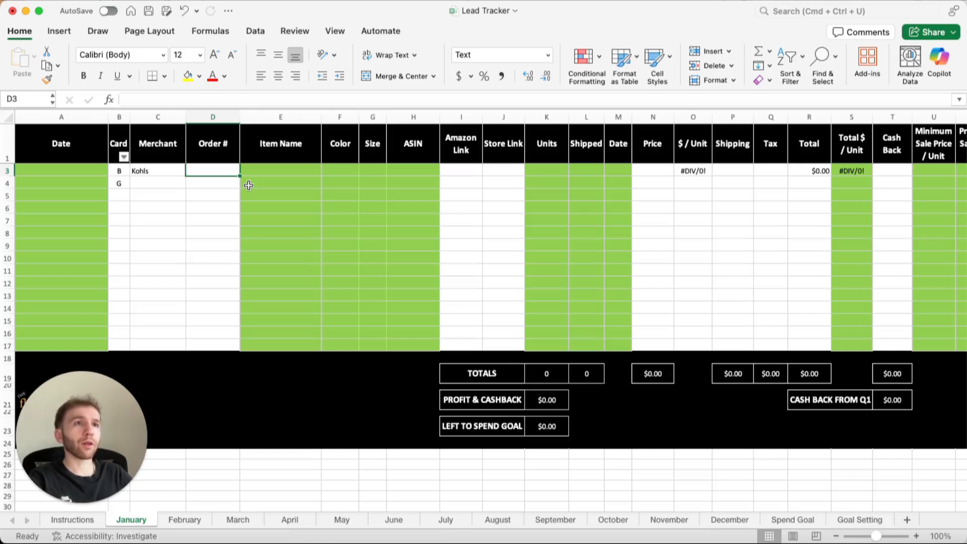
pyautogui.press('Tab')
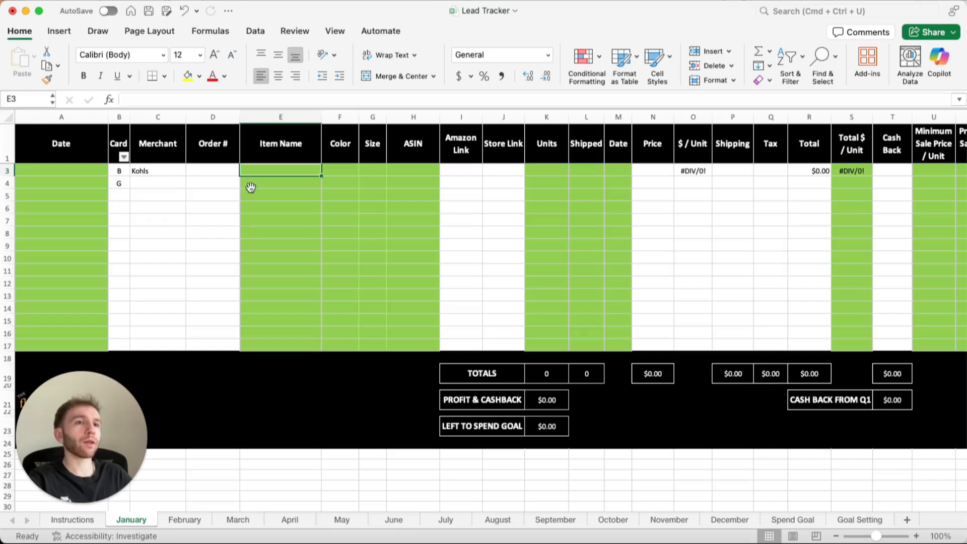
pyautogui.press('Tab')
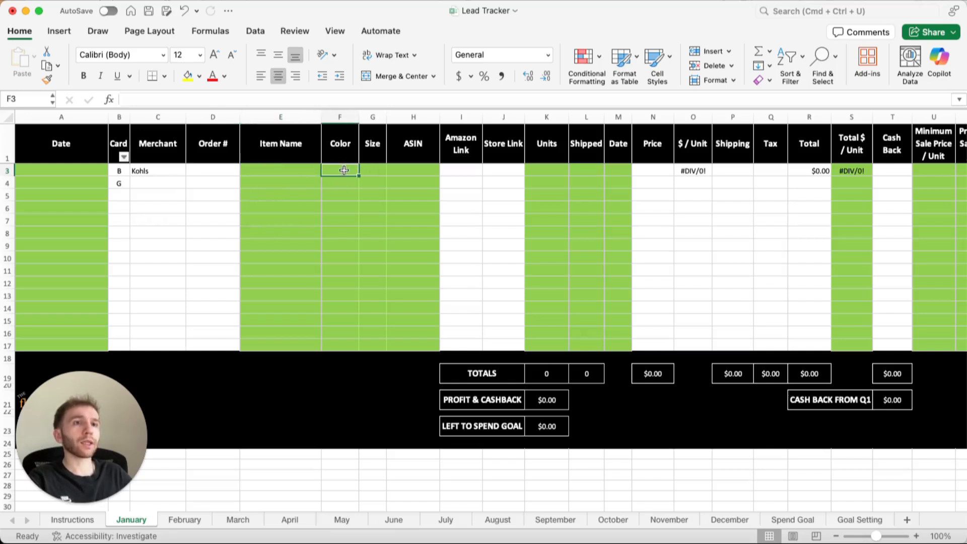
pyautogui.click(265, 172)
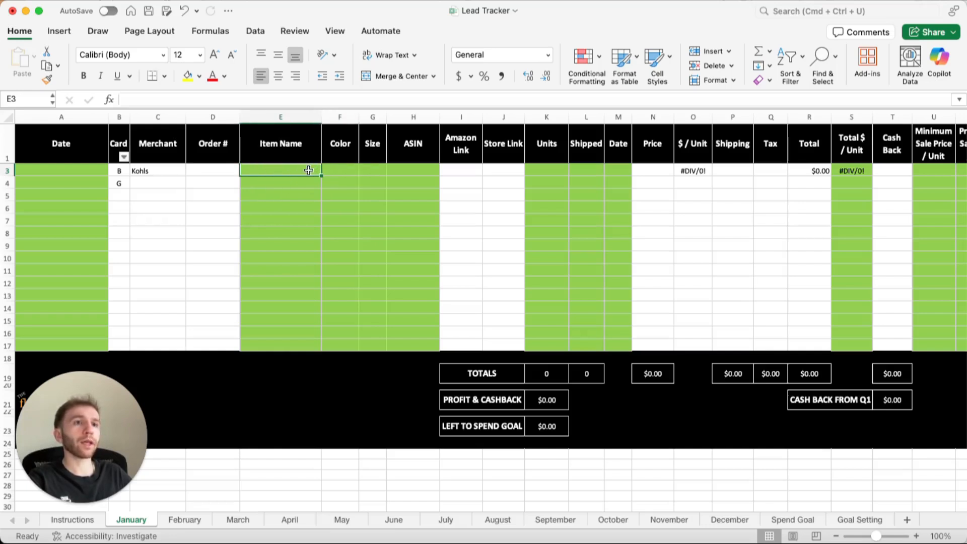
# Enter Black as the color and S as the size in row 3.
pyautogui.click(346, 171)
pyautogui.click(351, 170)
pyautogui.write('Black')
pyautogui.press('Tab')
pyautogui.write('S')
pyautogui.press('Tab')
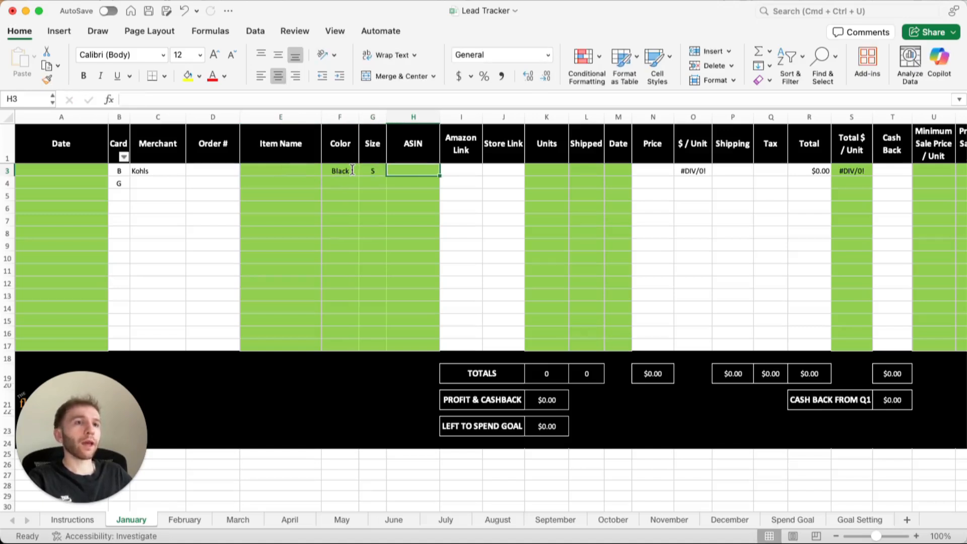
pyautogui.doubleClick(308, 170)
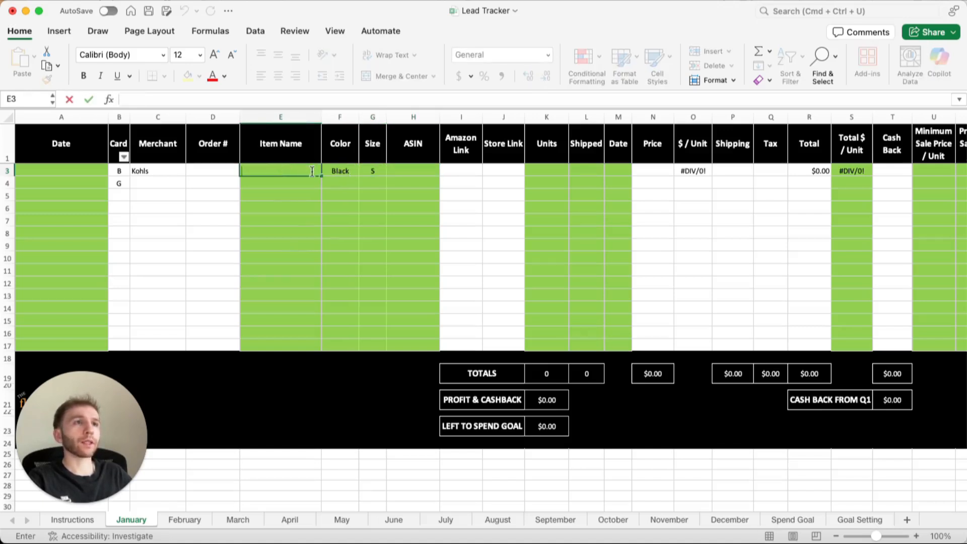
pyautogui.click(273, 186)
pyautogui.click(273, 172)
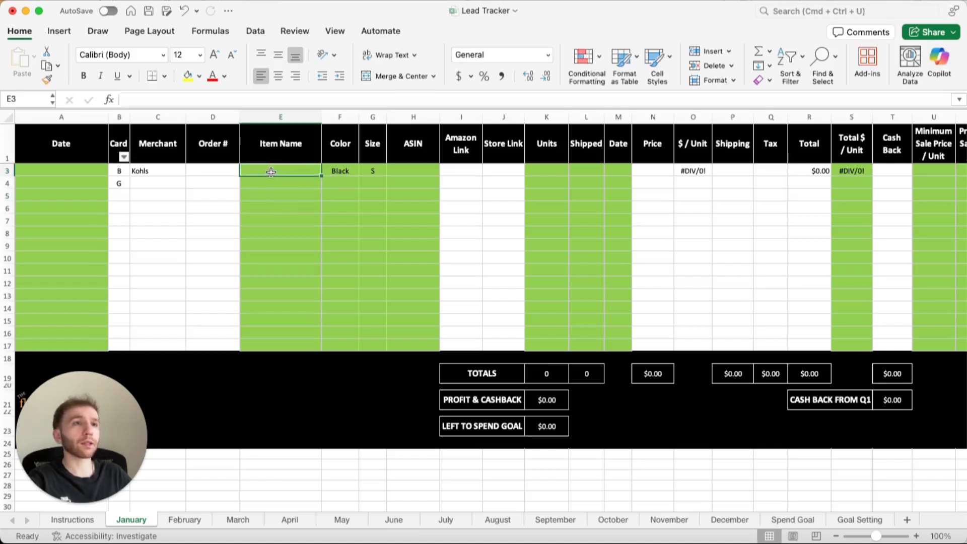
pyautogui.click(341, 171)
pyautogui.click(375, 169)
pyautogui.write('S')
pyautogui.click(297, 168)
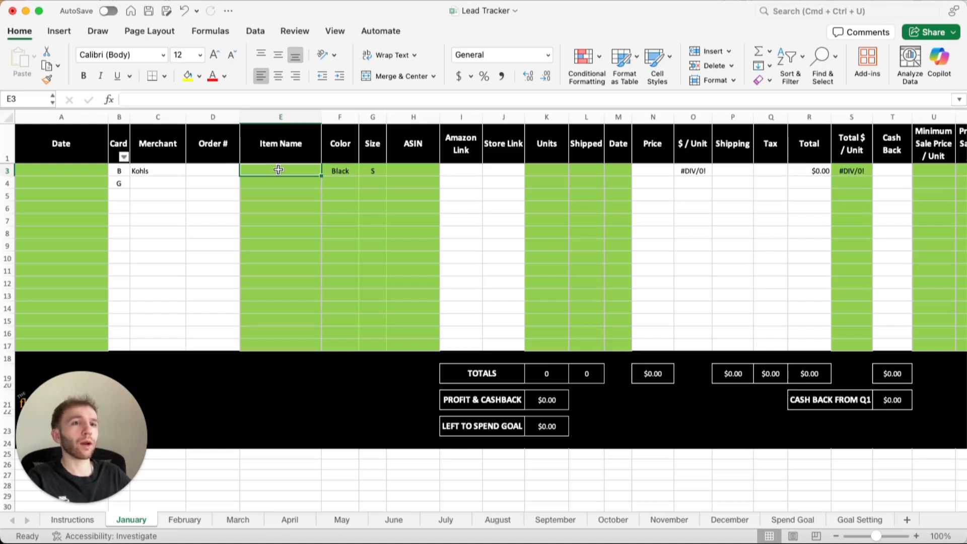
pyautogui.click(409, 170)
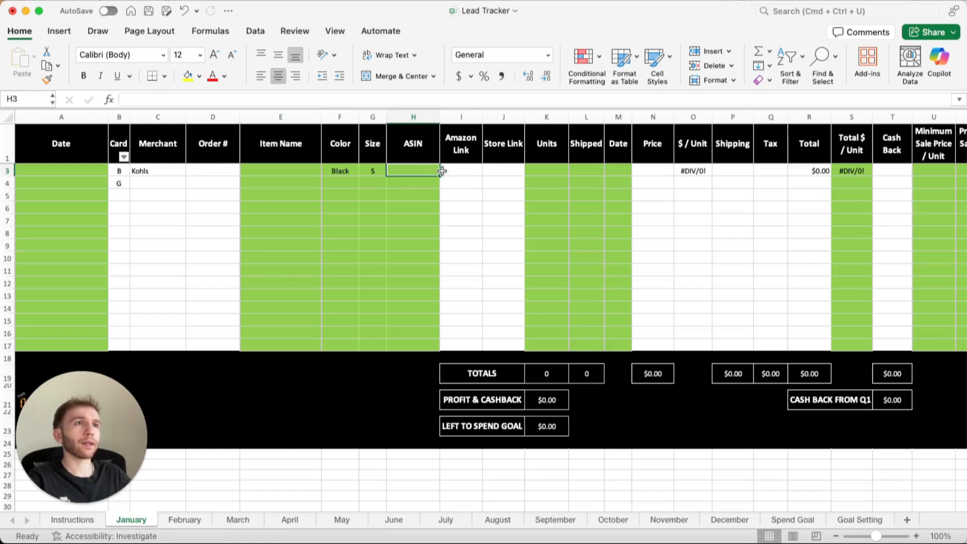
pyautogui.press('Tab')
pyautogui.press('Tab')
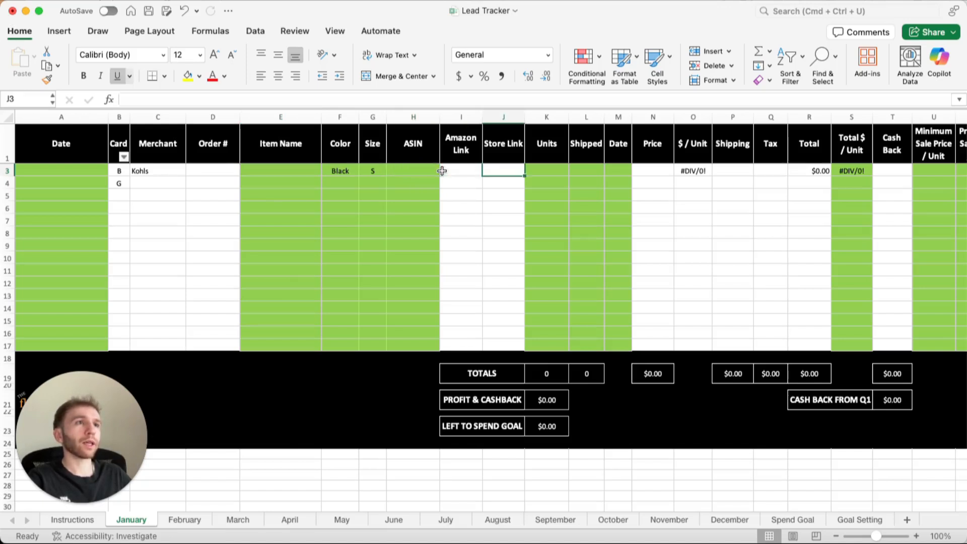
pyautogui.press('Left')
pyautogui.press('Right')
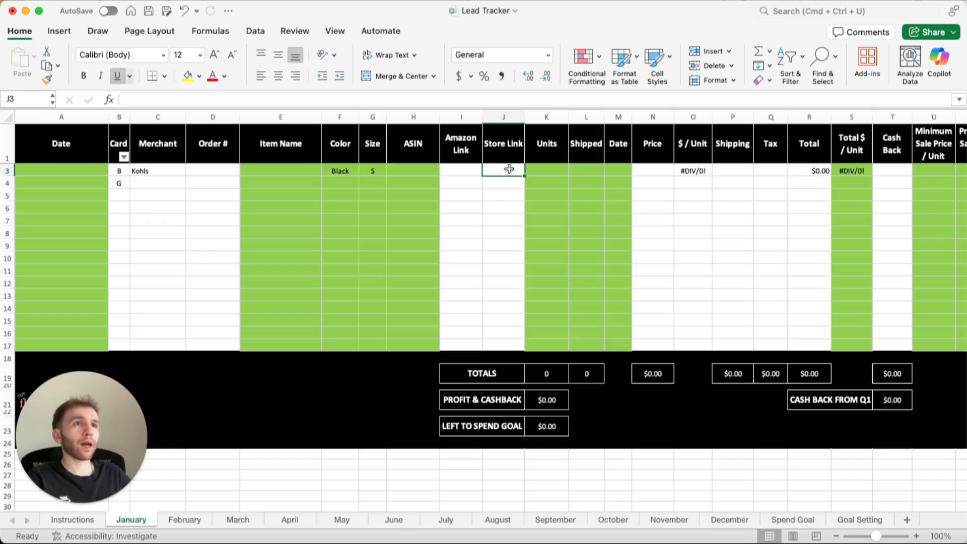
pyautogui.click(461, 169)
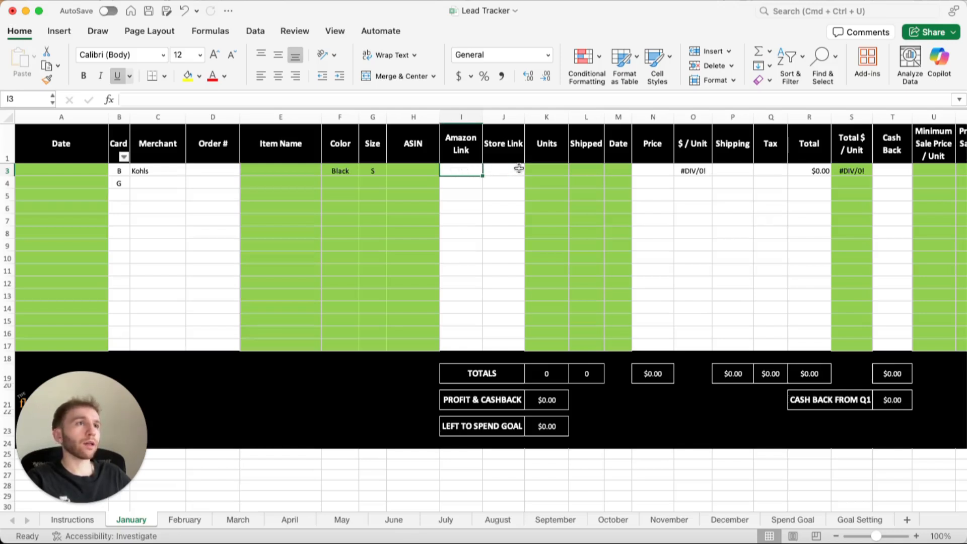
pyautogui.click(538, 170)
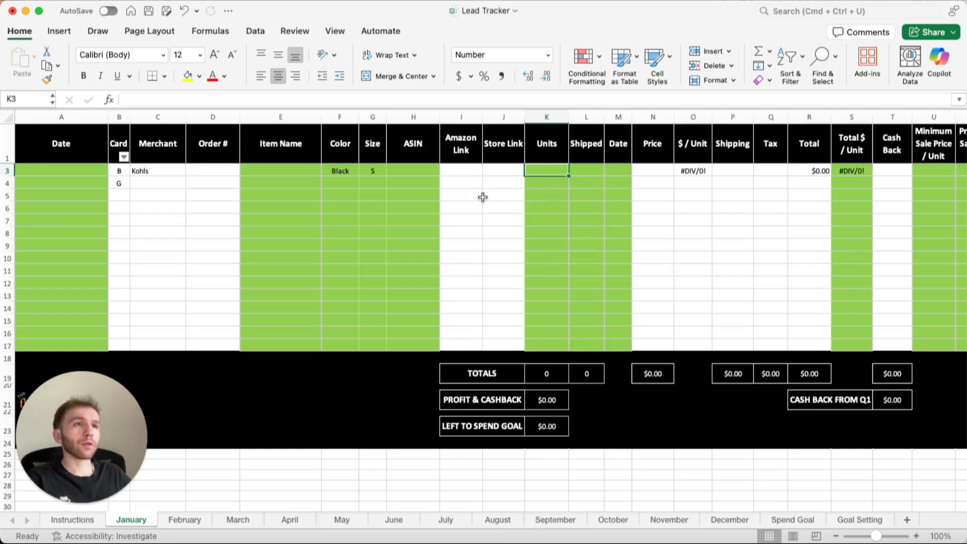
# Enter 10 units, 5 shipped and the shipping date 6/18 in row 3.
pyautogui.write('10')
pyautogui.press('Tab')
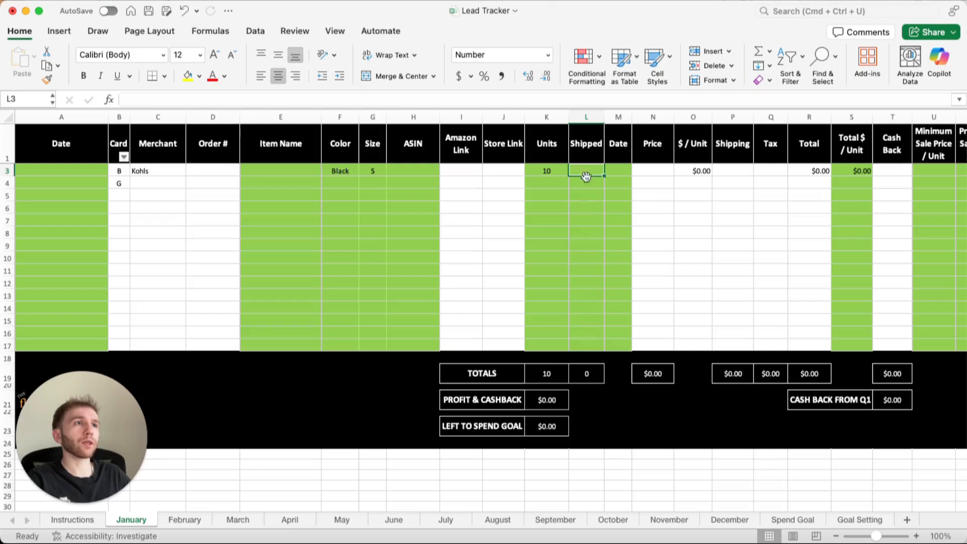
pyautogui.write('5')
pyautogui.press('Tab')
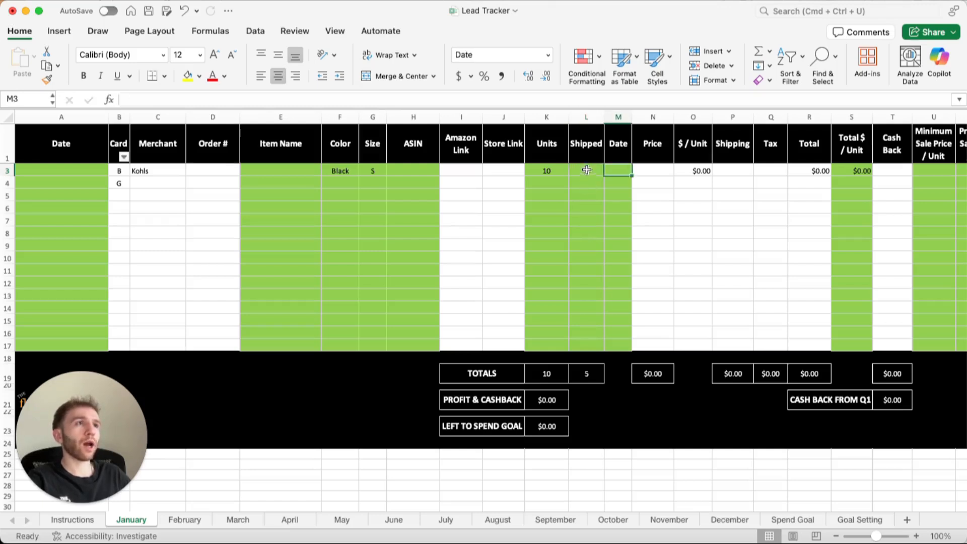
pyautogui.write('6/18')
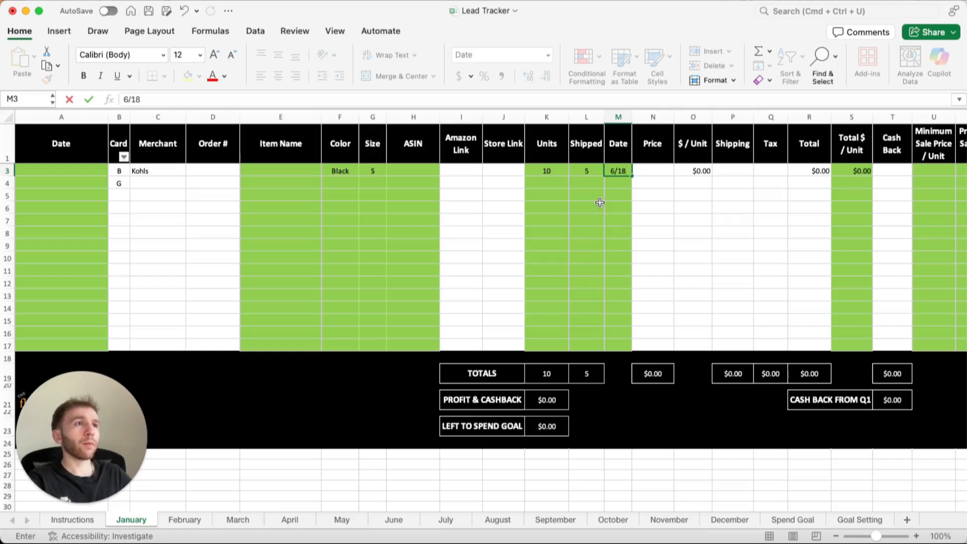
pyautogui.press('Return')
# Update row 3 to 7 shipped units and set the shipping date to 6/19.
pyautogui.press('Up')
pyautogui.press('Right')
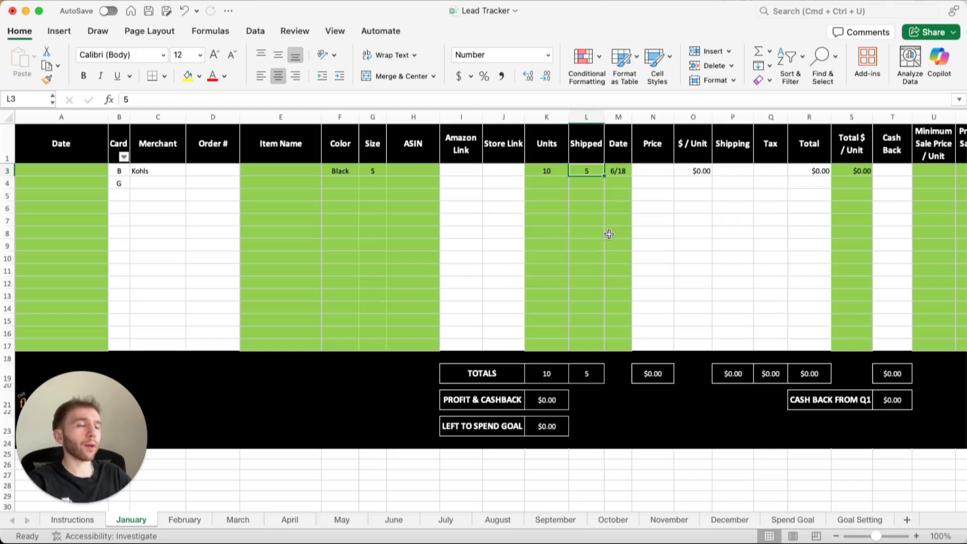
pyautogui.write('7')
pyautogui.press('Right')
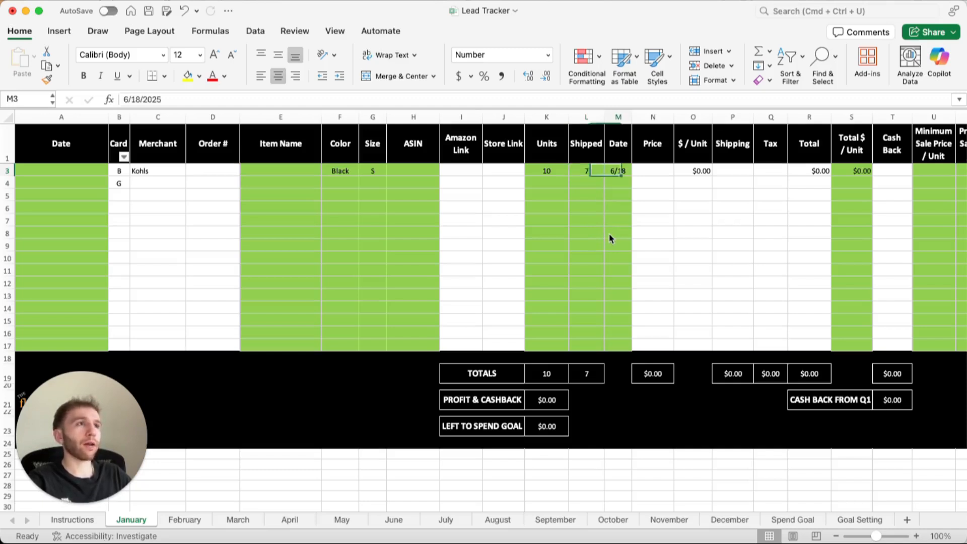
pyautogui.write('6/19')
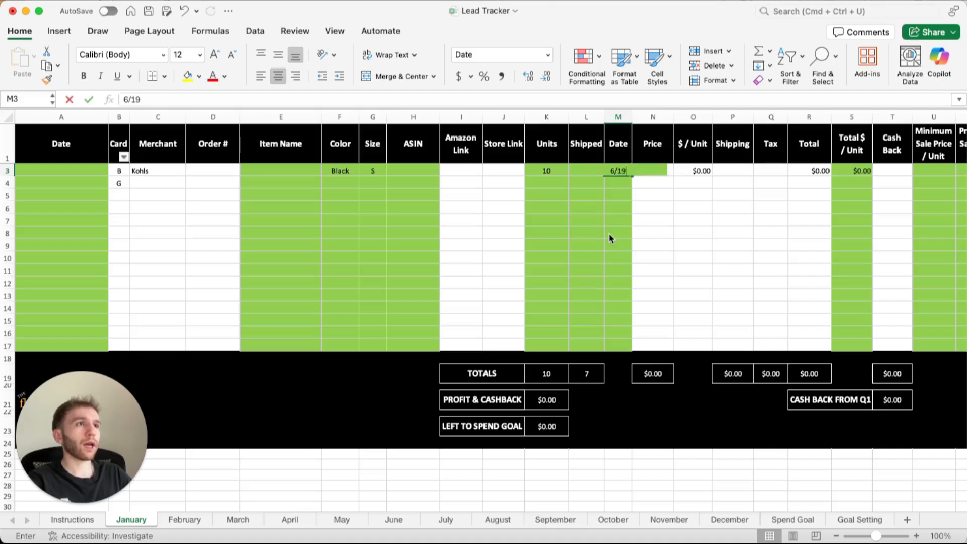
pyautogui.press('Return')
pyautogui.press('Left')
pyautogui.press('Up')
pyautogui.press('Right')
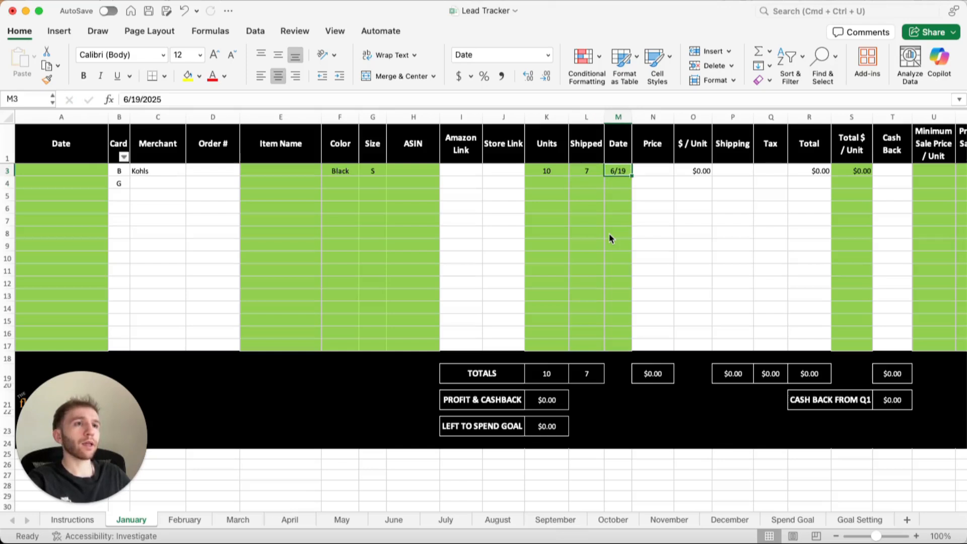
pyautogui.hotkey('shift', 'Left')
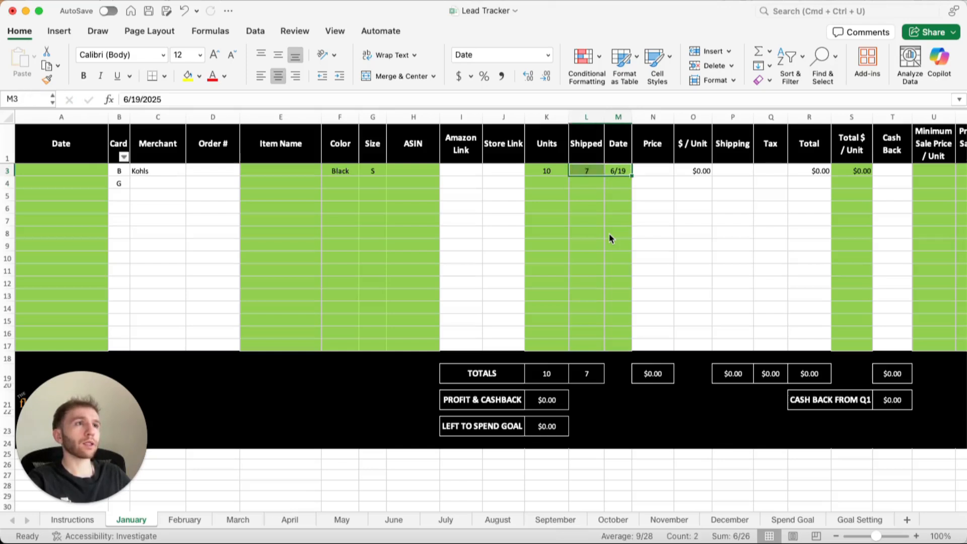
pyautogui.hotkey('shift', 'Left')
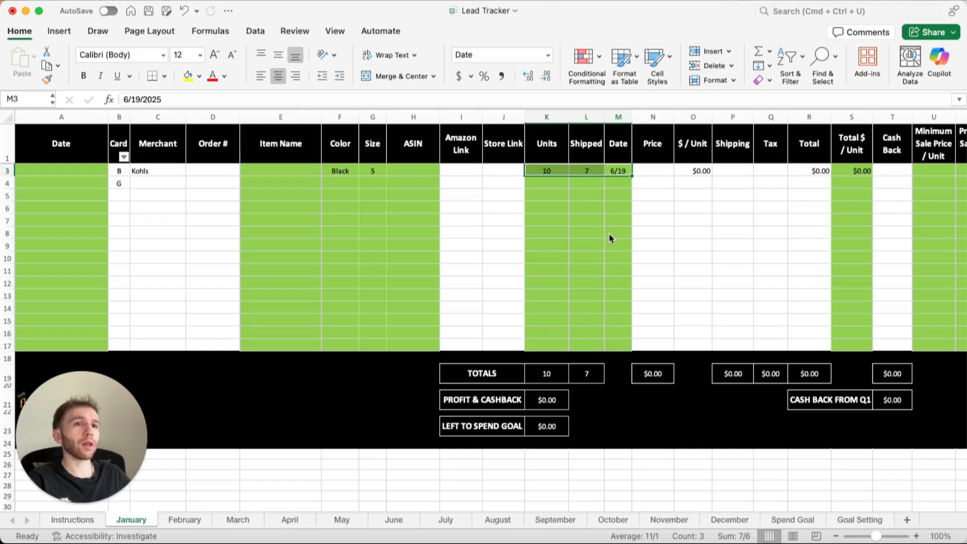
pyautogui.hotkey('shift', 'Right')
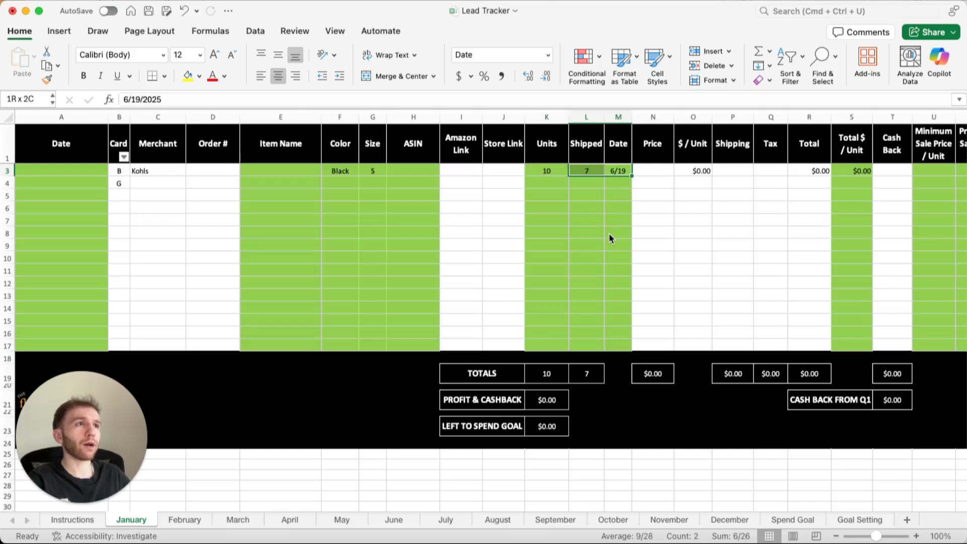
pyautogui.hotkey('shift', 'Right')
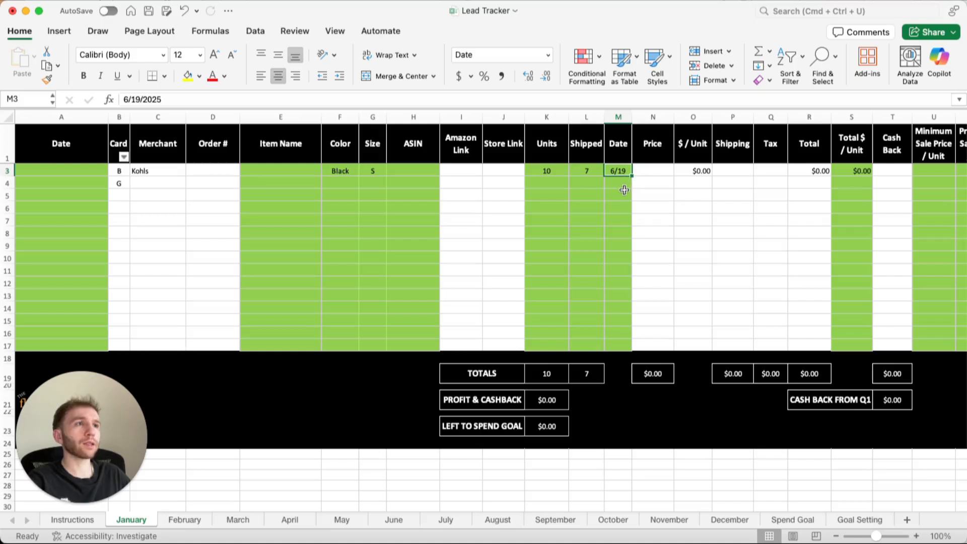
# Add a note reading "6/18 first 5" to row 3's shipping date cell.
pyautogui.rightClick(620, 174)
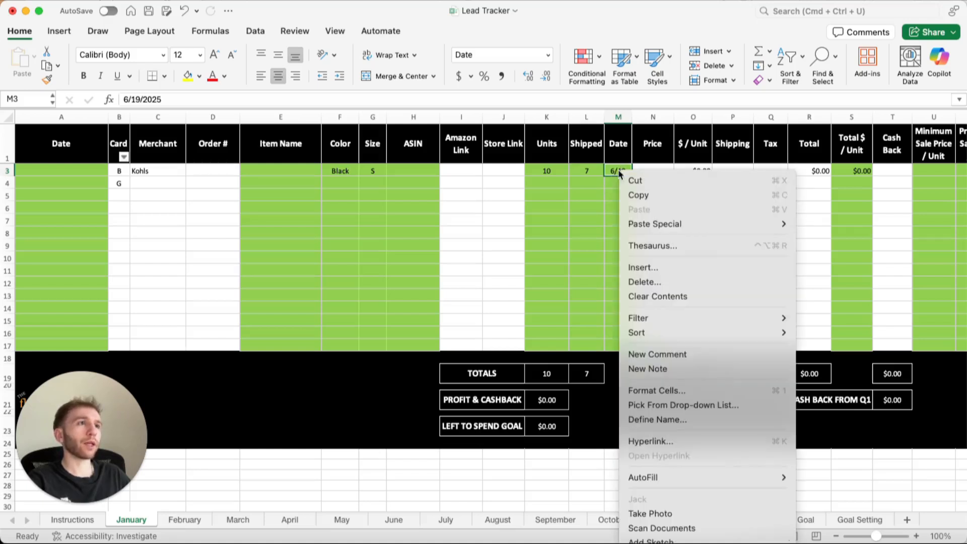
pyautogui.click(663, 367)
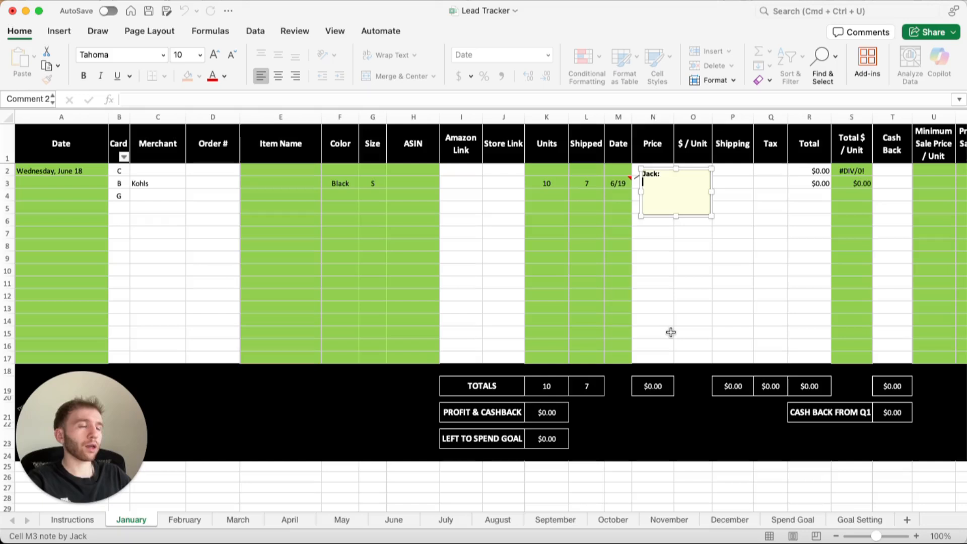
pyautogui.write('6/')
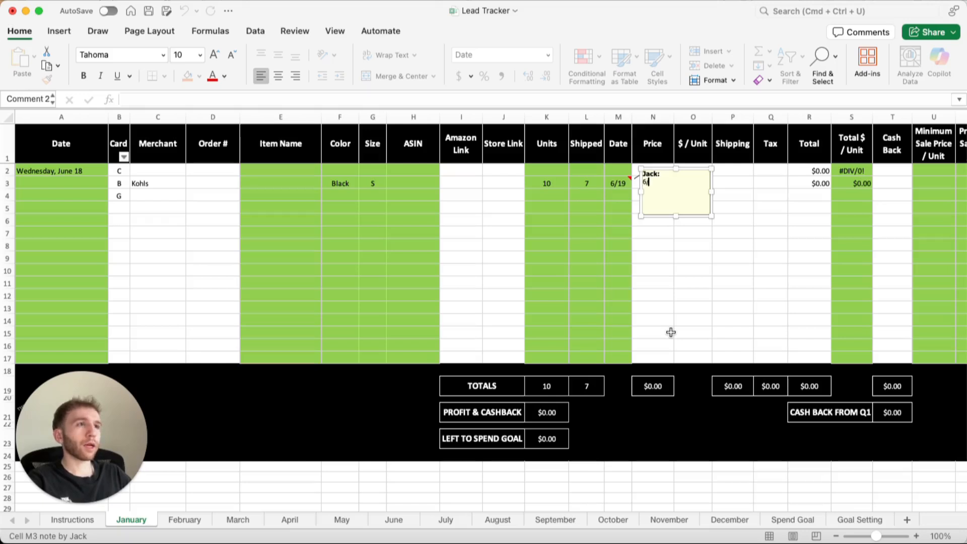
pyautogui.write('18 first 5')
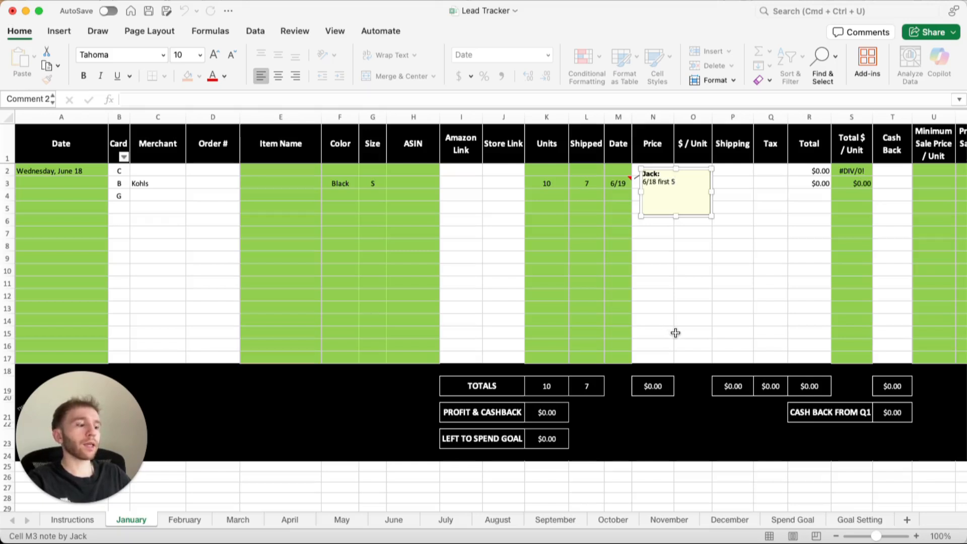
pyautogui.click(671, 257)
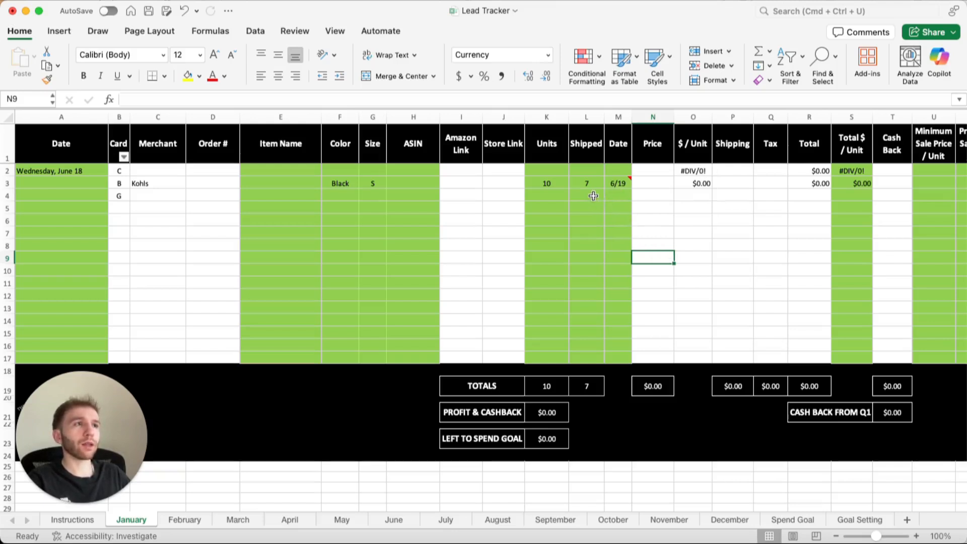
# Add a note reading "9 + 1 no tag" to the Units cell in row 3.
pyautogui.click(565, 183)
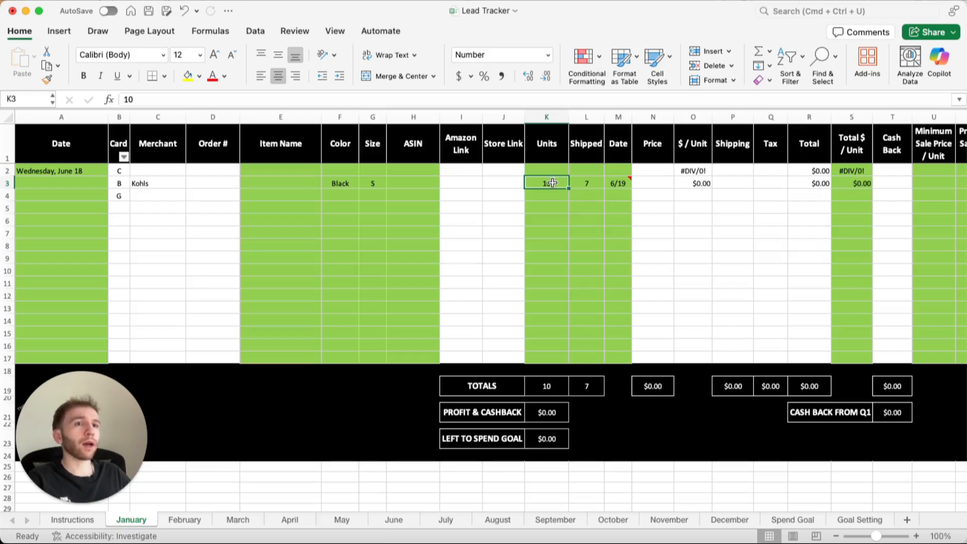
pyautogui.rightClick(552, 181)
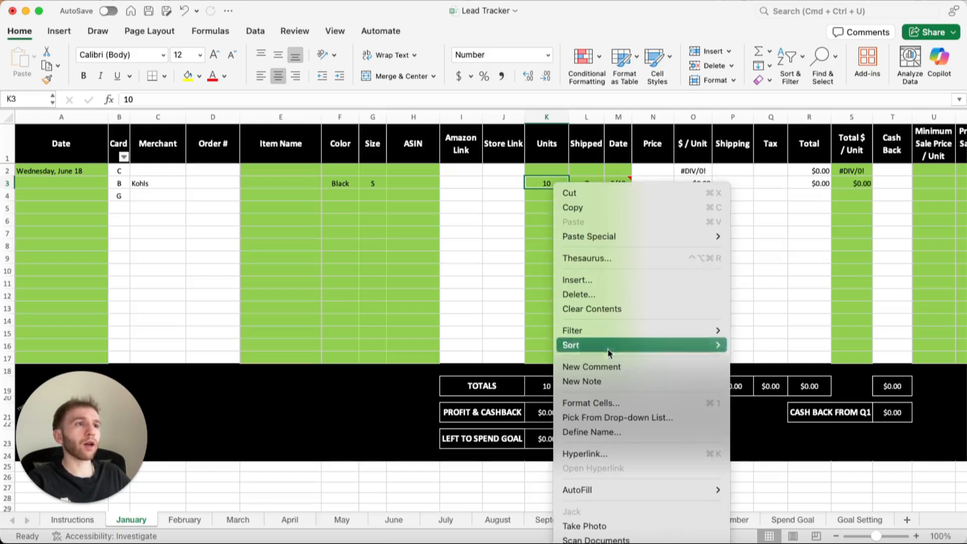
pyautogui.click(605, 380)
pyautogui.write('1')
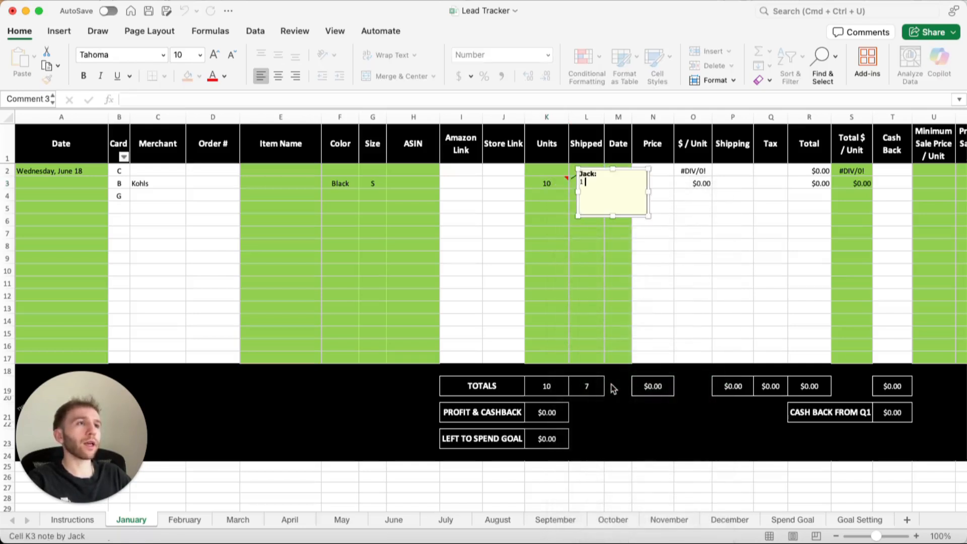
pyautogui.write(' no tag')
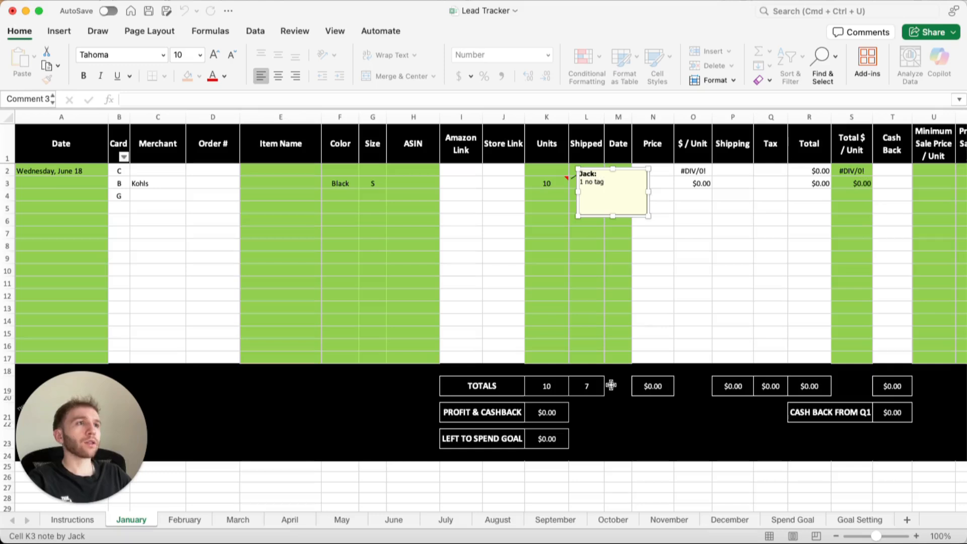
pyautogui.press('Left')
pyautogui.press('Left')
pyautogui.press('Left')
pyautogui.press('Left')
pyautogui.press('Left')
pyautogui.press('Left')
pyautogui.press('Left')
pyautogui.press('Left')
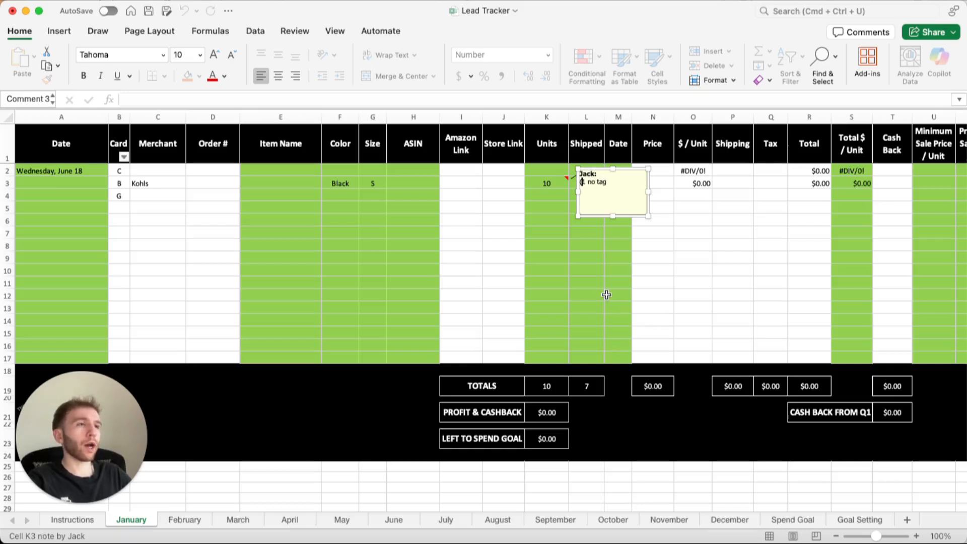
pyautogui.write('$')
pyautogui.press('BackSpace')
pyautogui.write('9 +')
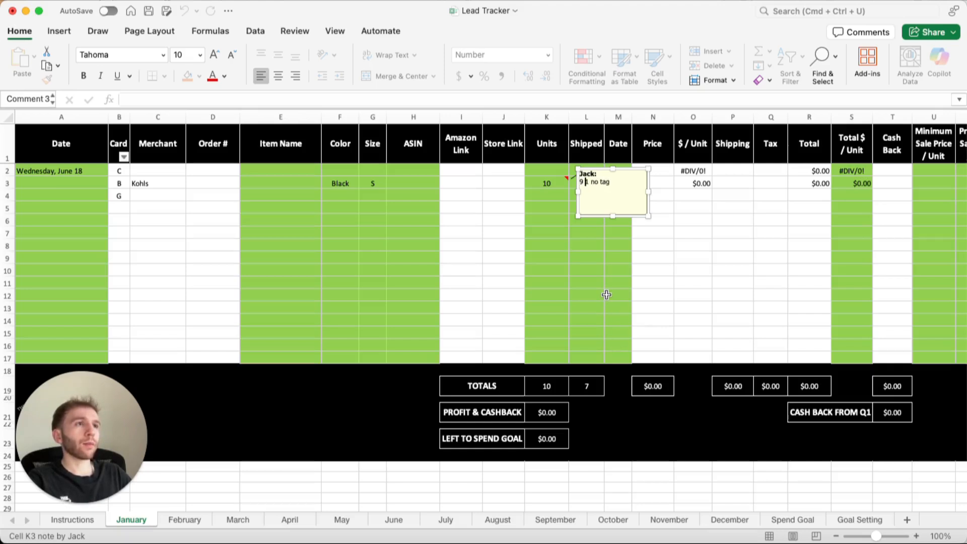
pyautogui.click(606, 294)
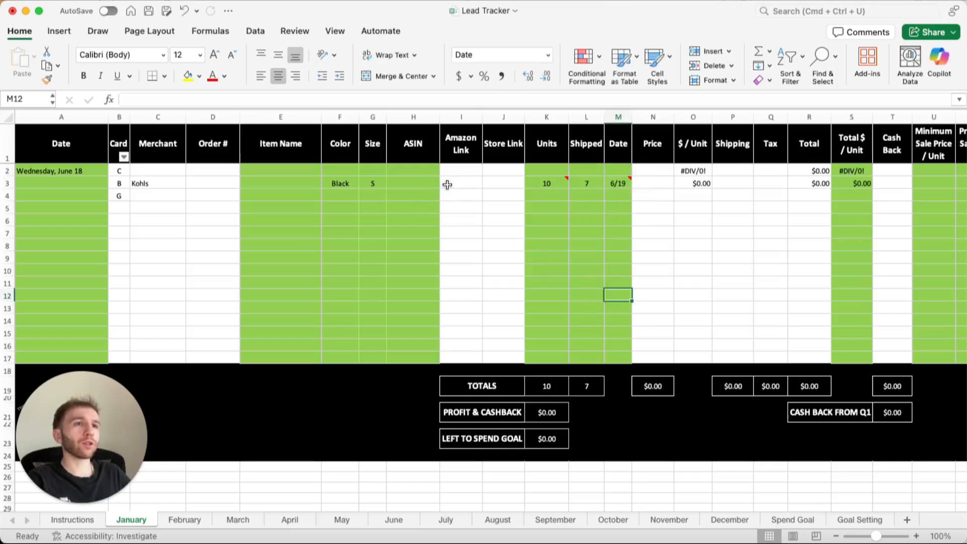
# Fill the Units cell in row 3 with the recently used light purple color.
pyautogui.moveTo(533, 184)
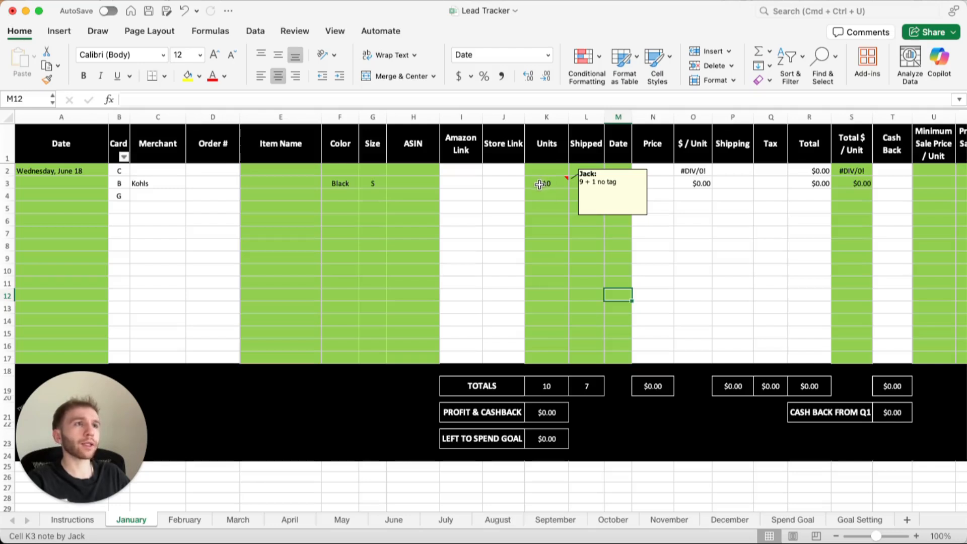
pyautogui.click(533, 185)
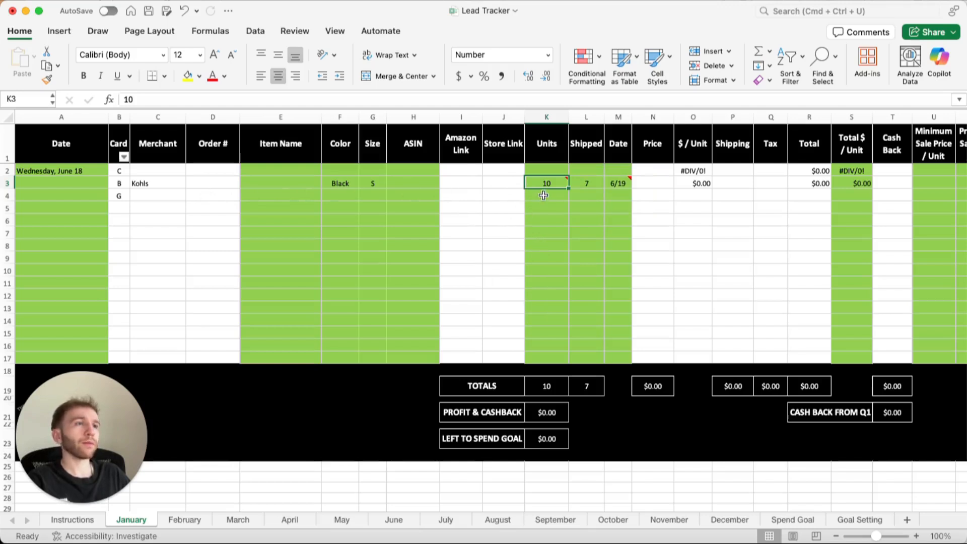
pyautogui.click(201, 78)
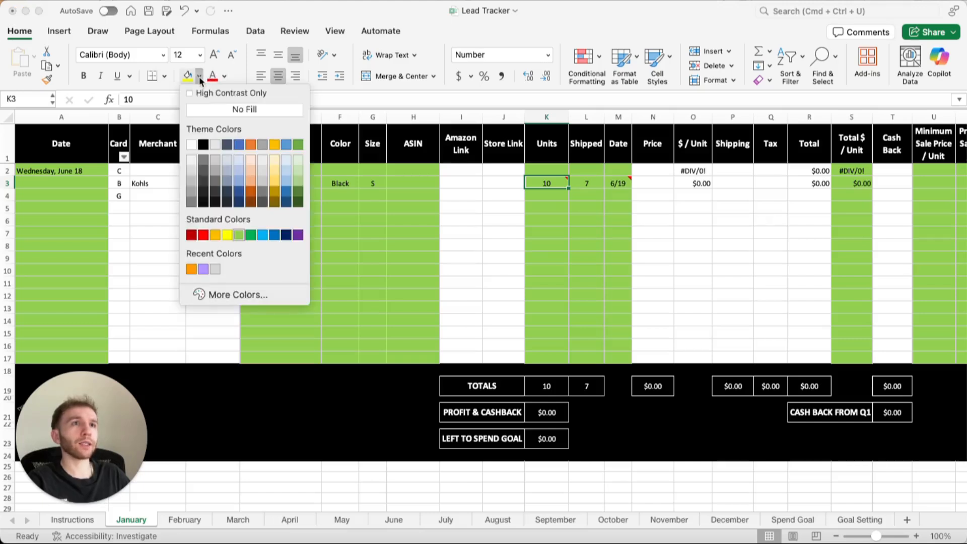
pyautogui.click(203, 267)
pyautogui.click(579, 233)
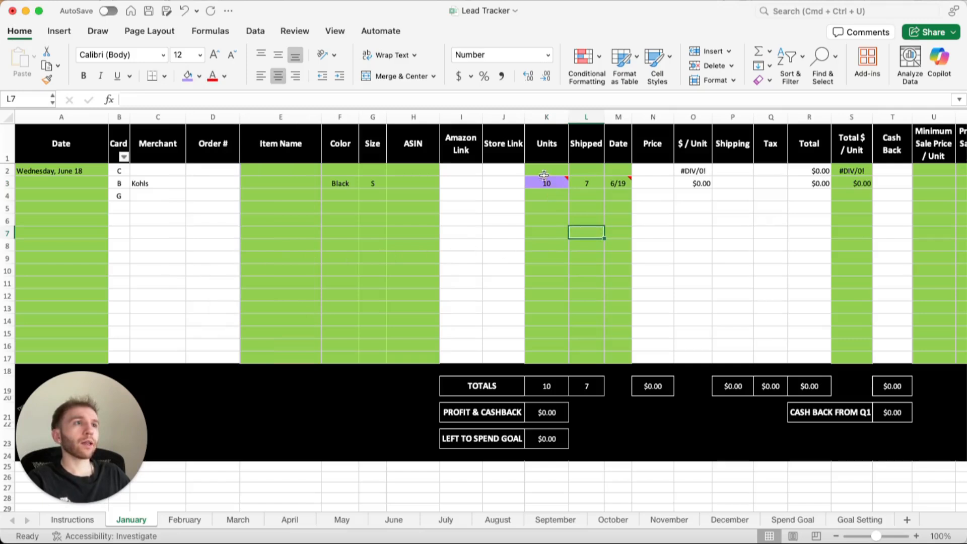
pyautogui.moveTo(547, 182)
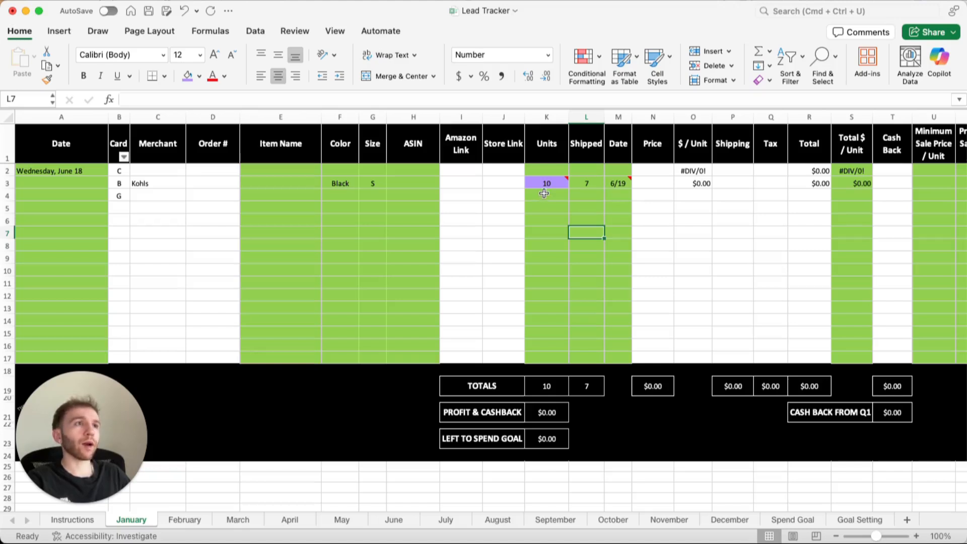
pyautogui.click(544, 196)
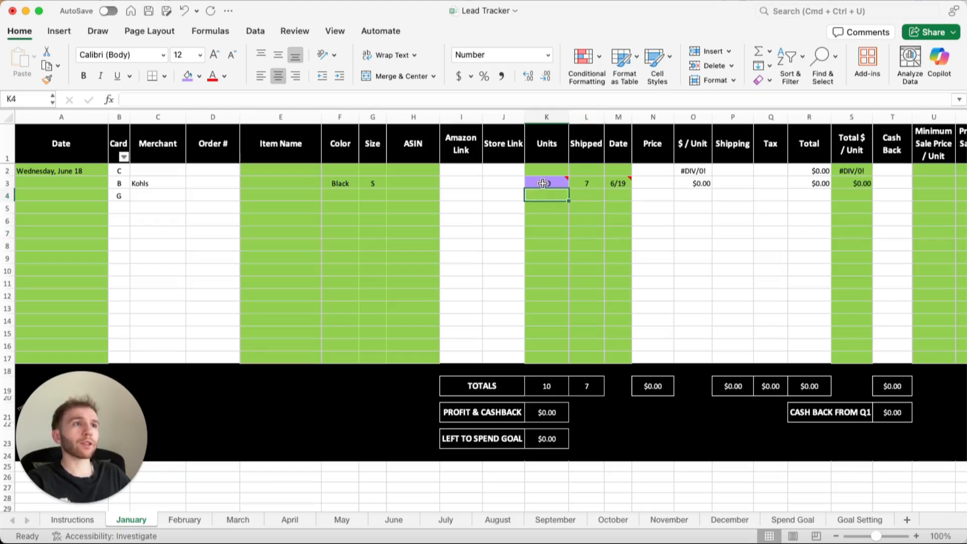
pyautogui.moveTo(543, 182)
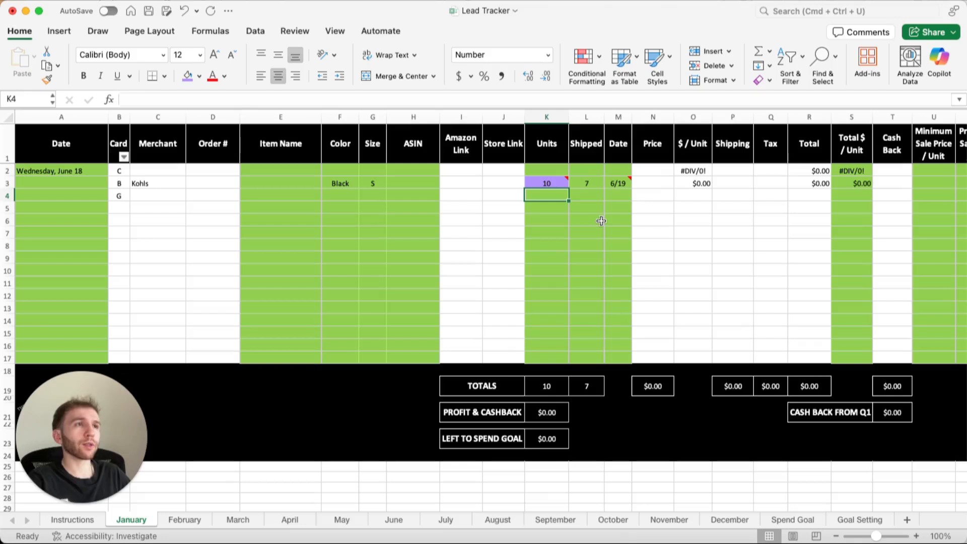
# Enter 200 as the price in row 3.
pyautogui.hscroll(1, 597, 218)
pyautogui.hscroll(5, 598, 219)
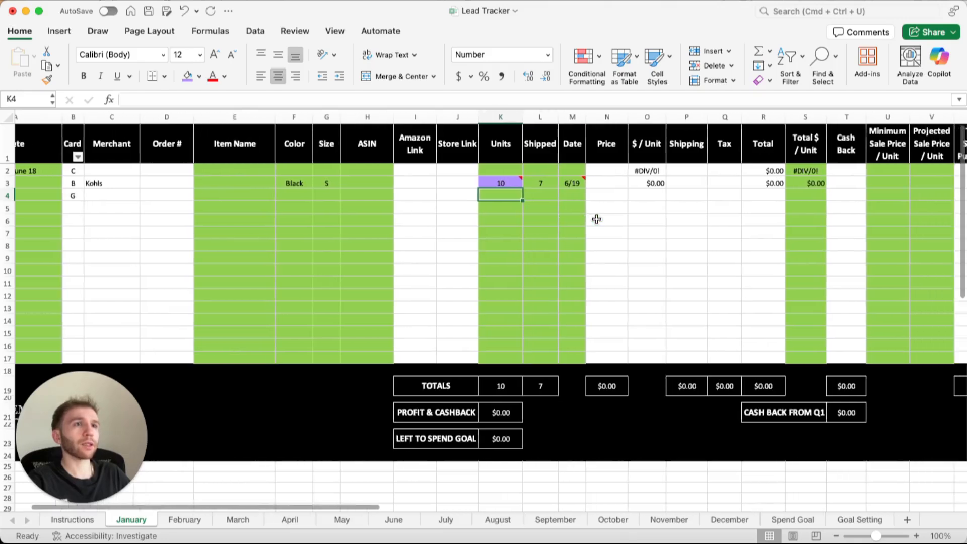
pyautogui.click(544, 185)
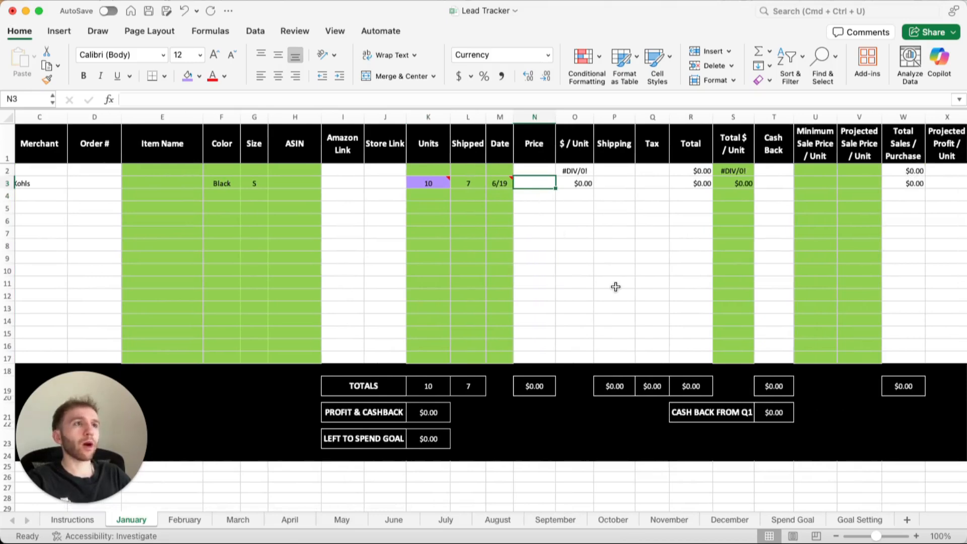
pyautogui.write('200')
pyautogui.press('Tab')
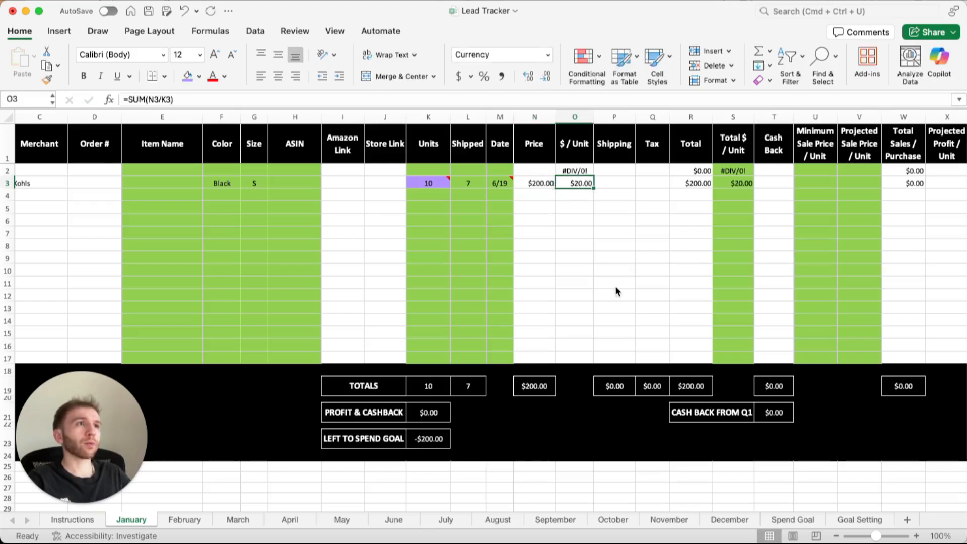
# Examine the calculated Total and Total $ / Unit cells in row 3.
pyautogui.press('Tab')
pyautogui.press('Tab')
pyautogui.press('Tab')
pyautogui.press('Tab')
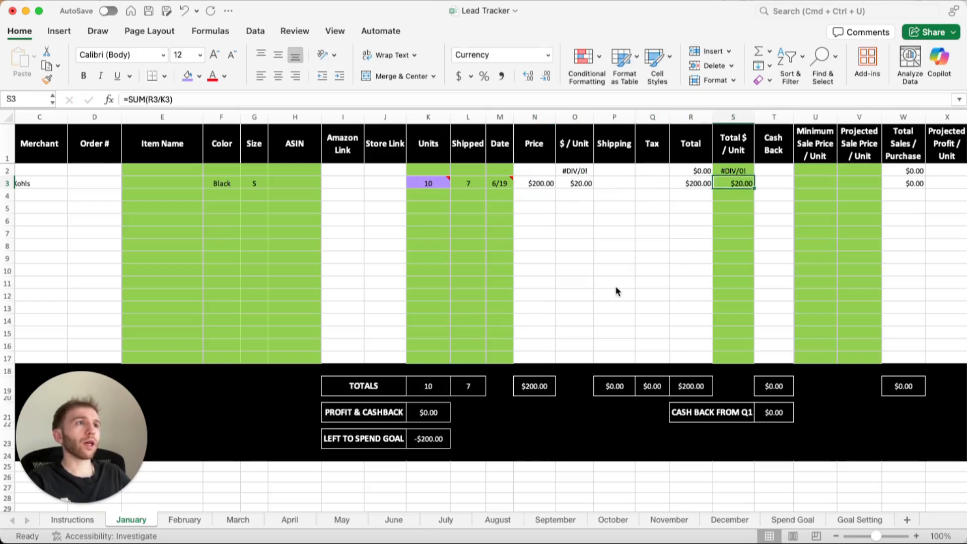
pyautogui.press('Left')
pyautogui.press('Right')
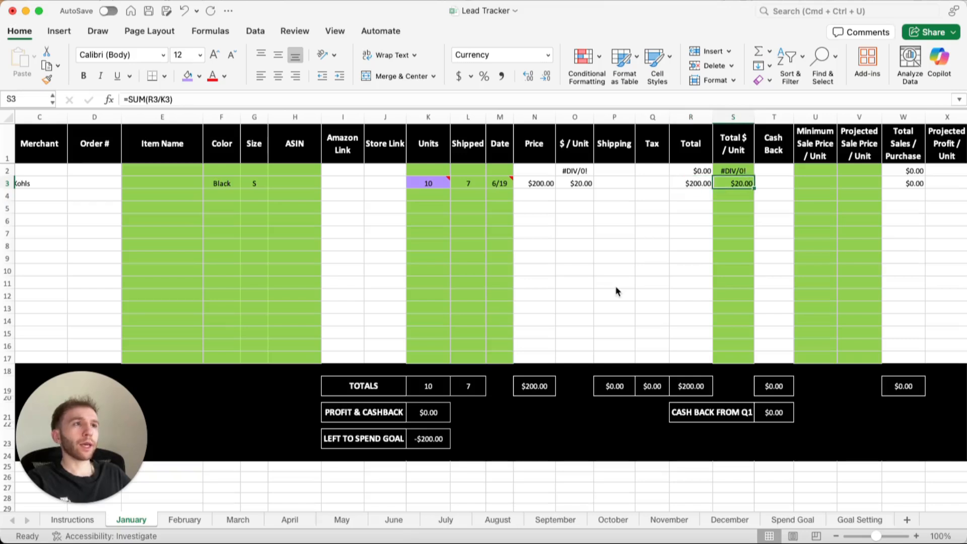
# Enter 10 as the shipping cost and 5 as the tax for the purchase in row 3.
pyautogui.press('Left')
pyautogui.press('Left')
pyautogui.press('Left')
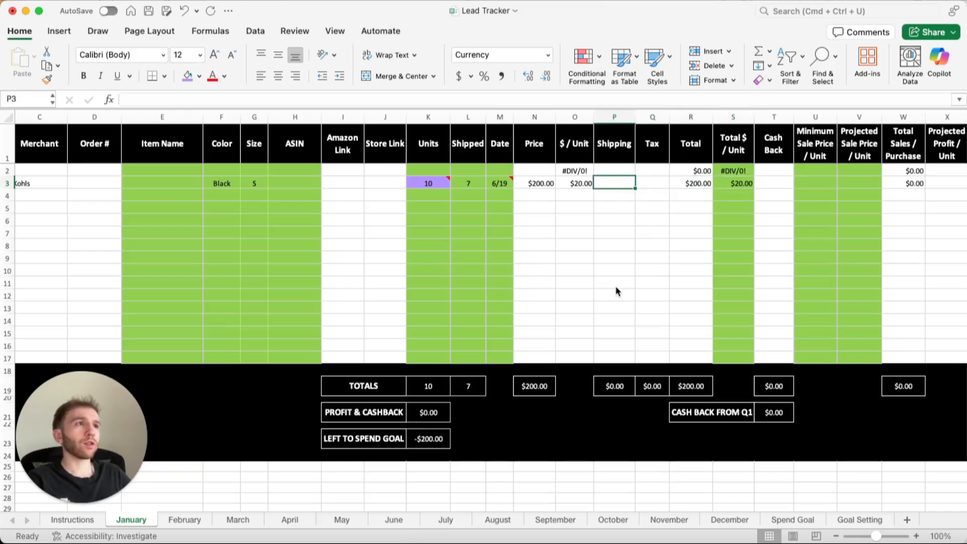
pyautogui.press('Right')
pyautogui.press('Left')
pyautogui.write('10')
pyautogui.press('Tab')
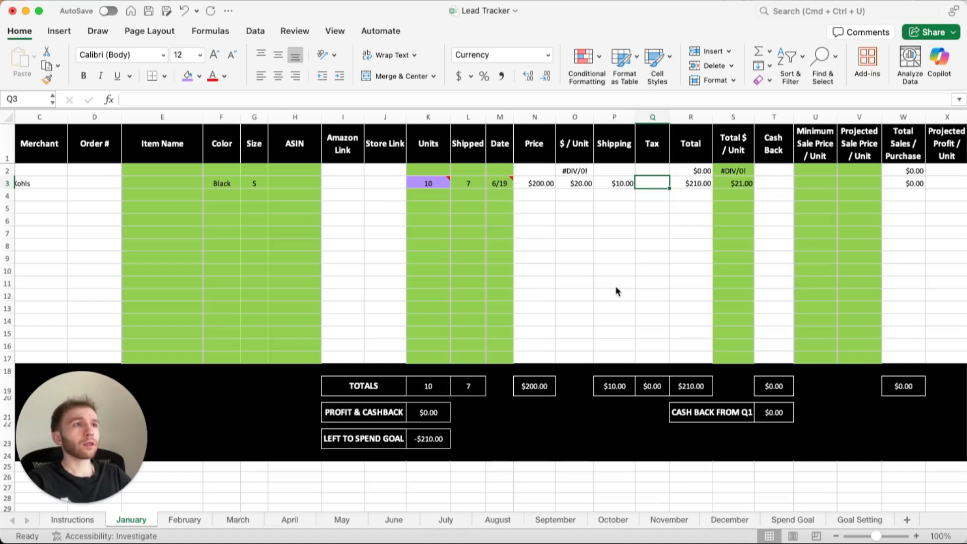
pyautogui.write('5')
pyautogui.press('Return')
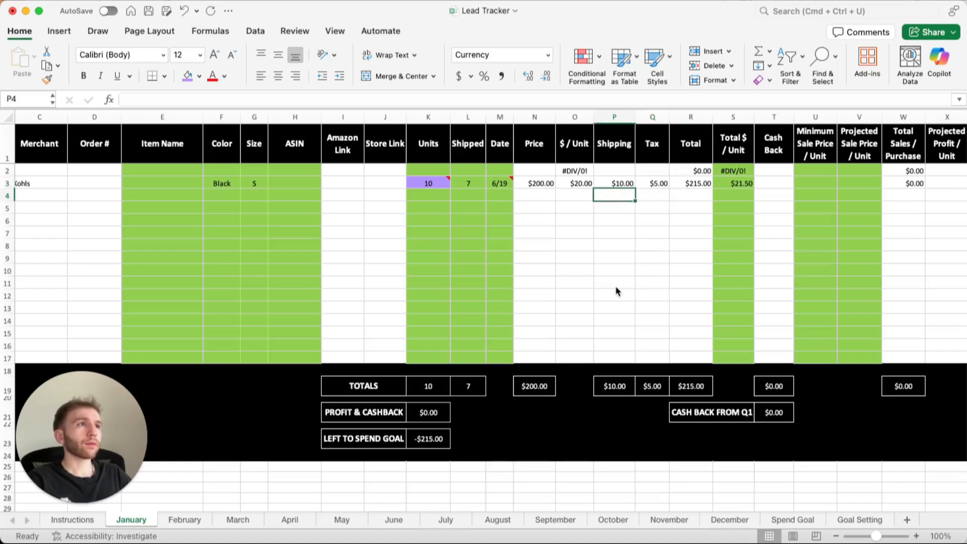
# Examine the formulas in the Total $ / Unit and Total cells of row 3 without changing them.
pyautogui.press('Up')
pyautogui.press('Right')
pyautogui.press('Right')
pyautogui.press('Right')
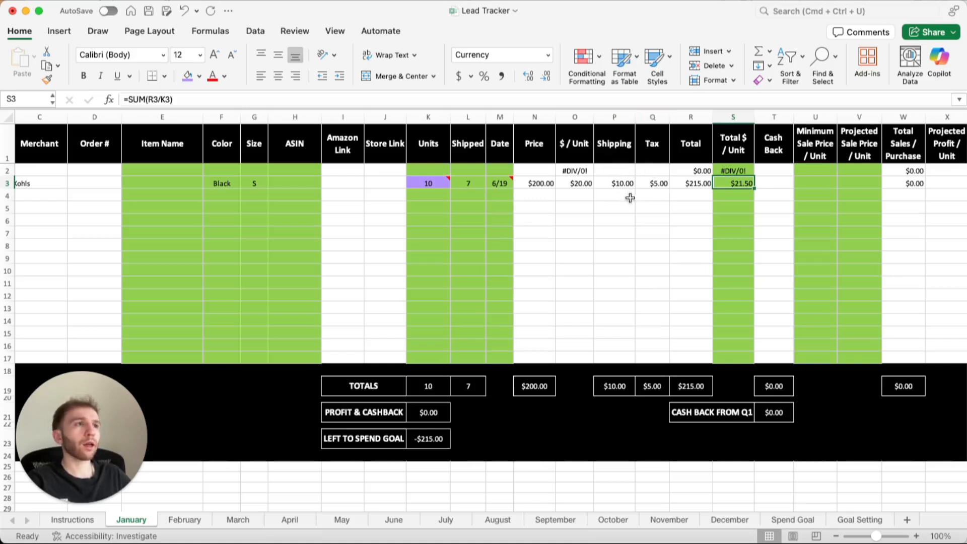
pyautogui.doubleClick(749, 183)
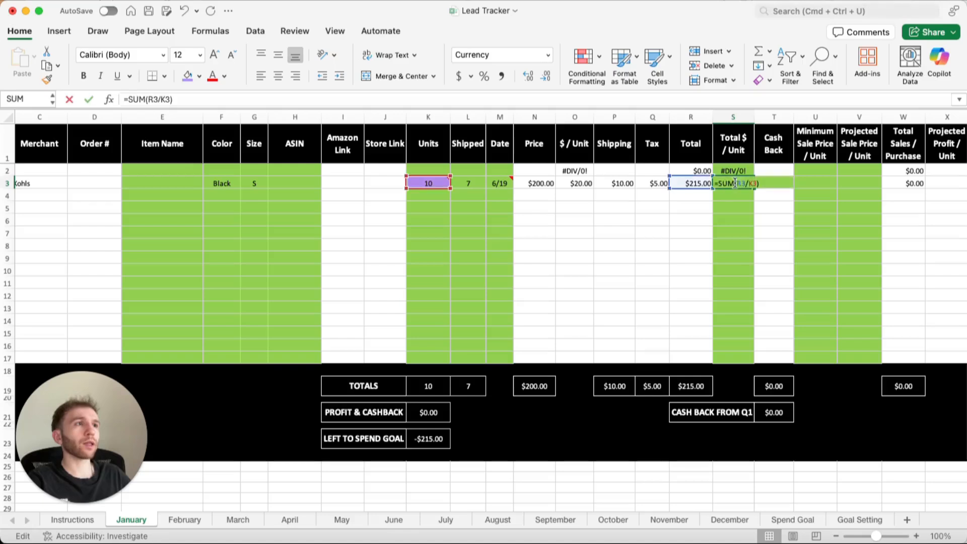
pyautogui.click(691, 209)
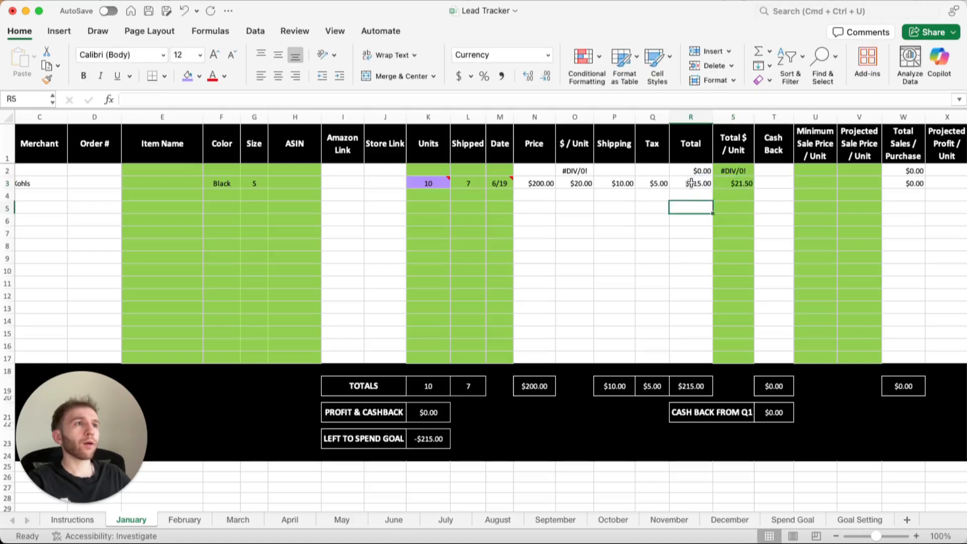
pyautogui.doubleClick(692, 183)
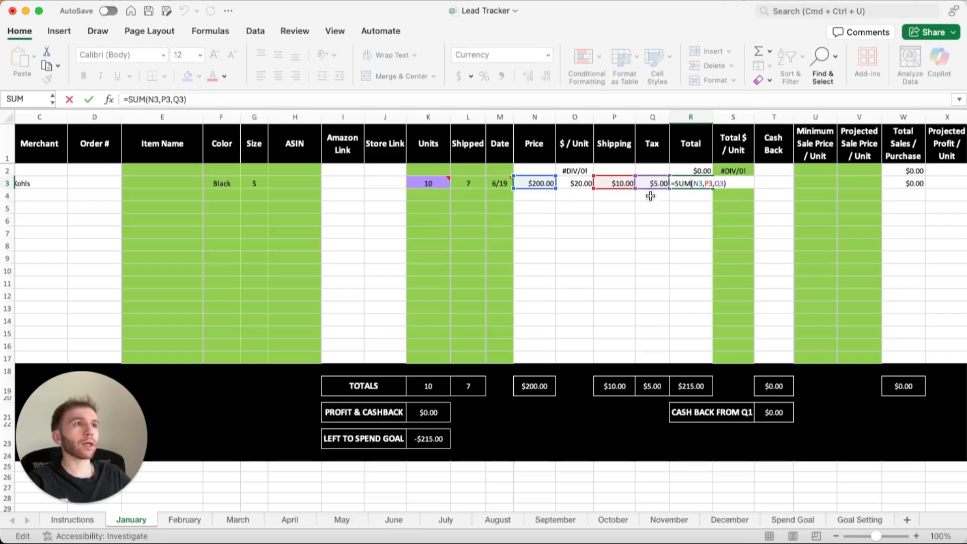
pyautogui.press('Escape')
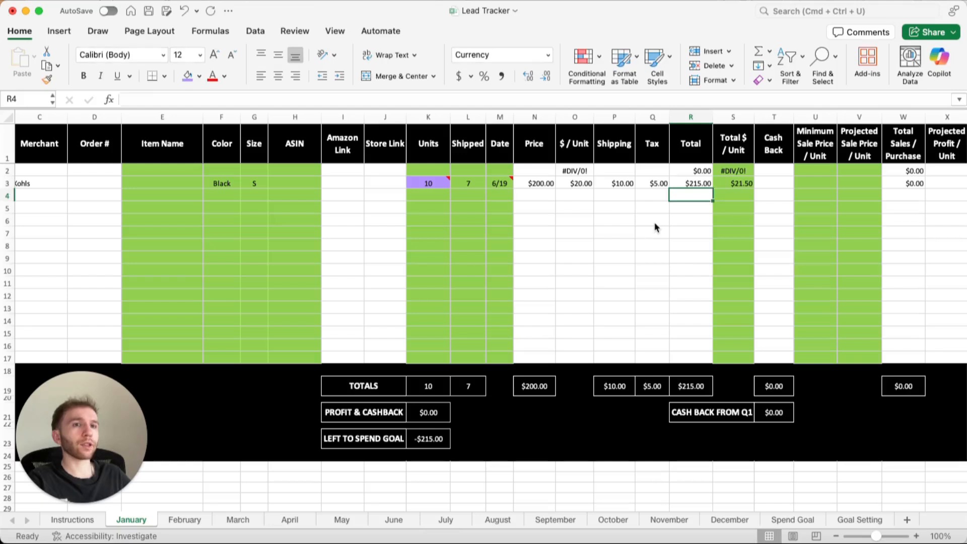
# Enter 20 as the cash back for the purchase in row 3.
pyautogui.press('Right')
pyautogui.press('Right')
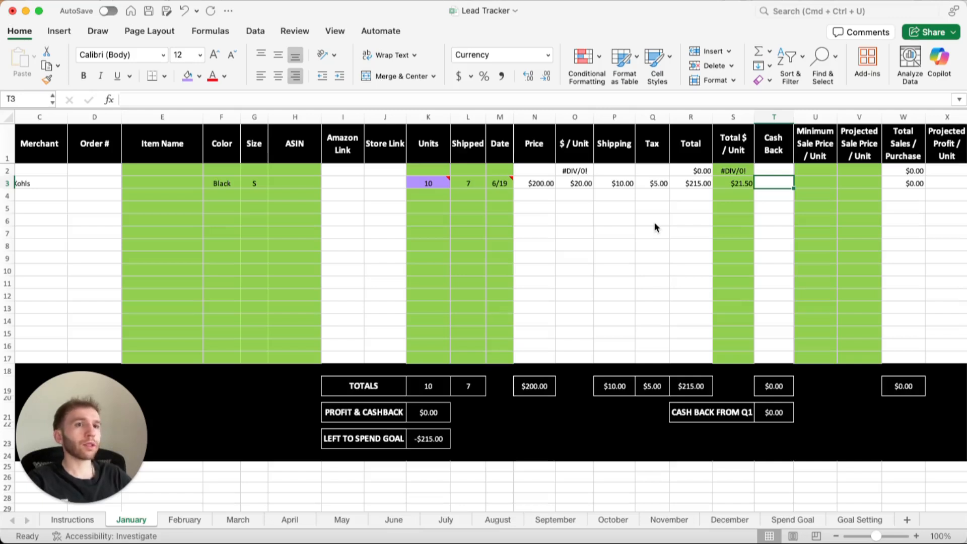
pyautogui.write('20')
pyautogui.press('Return')
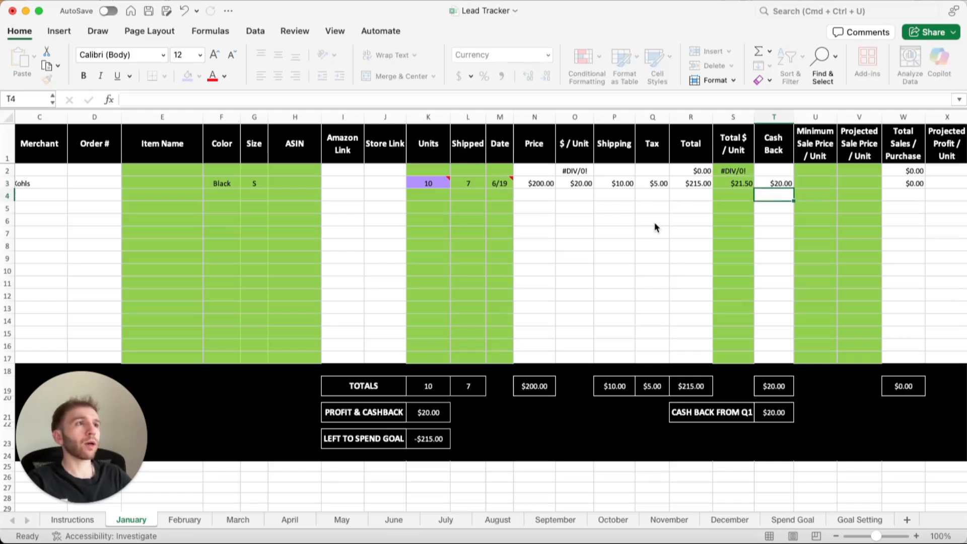
pyautogui.press('Up')
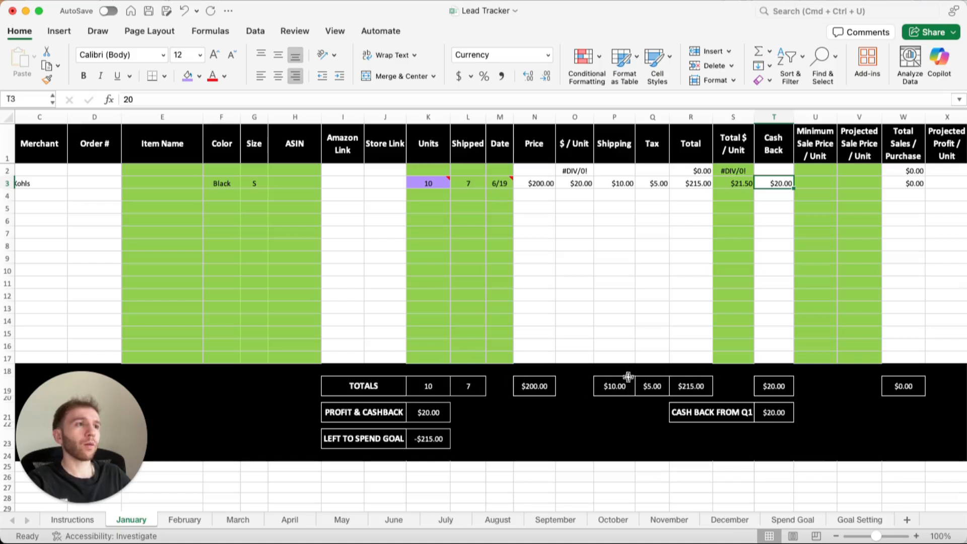
# Start a second purchase in row 4 with 10 units and a price of 2,000.
pyautogui.click(445, 199)
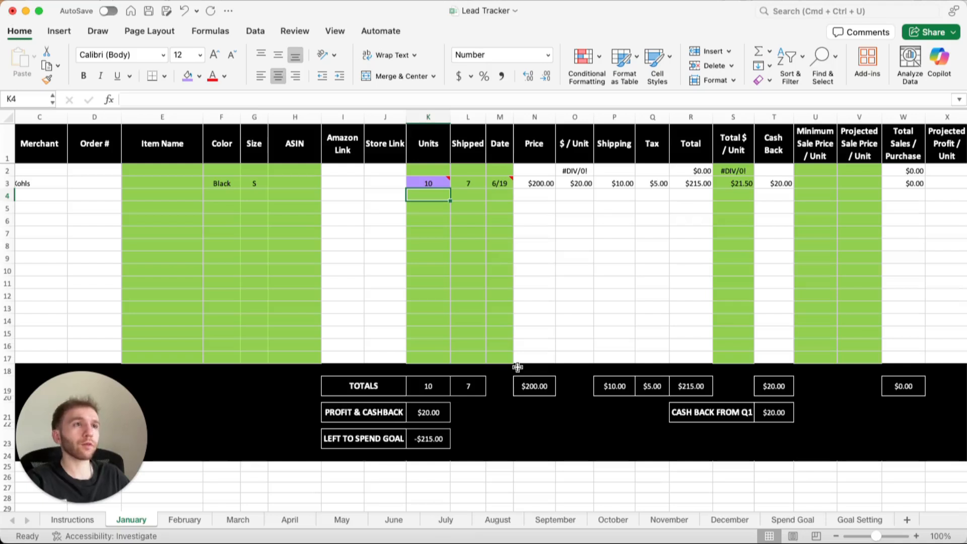
pyautogui.write('10')
pyautogui.press('Tab')
pyautogui.press('Tab')
pyautogui.press('Tab')
pyautogui.write('2,000')
pyautogui.press('Tab')
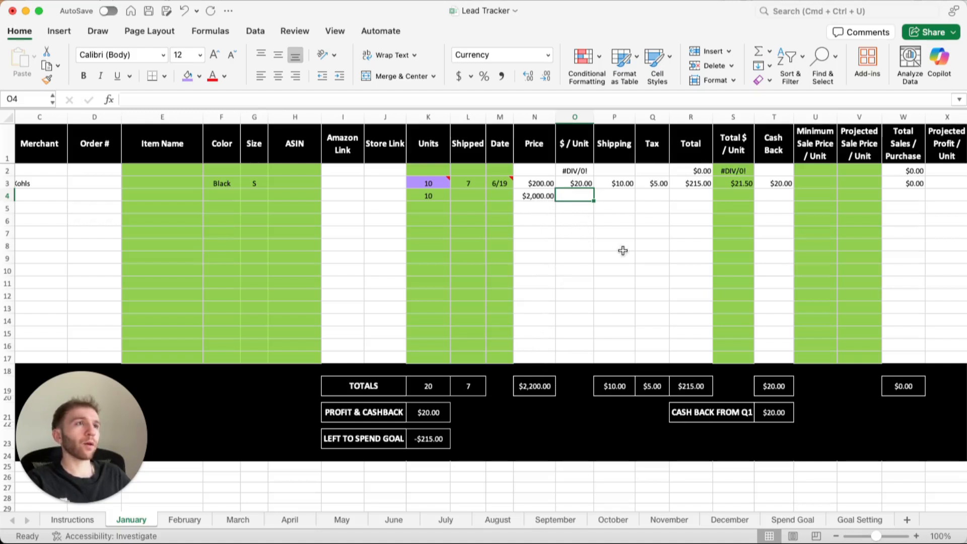
# Copy the $ / Unit formula from row 3 into the same column of row 4.
pyautogui.press('Up')
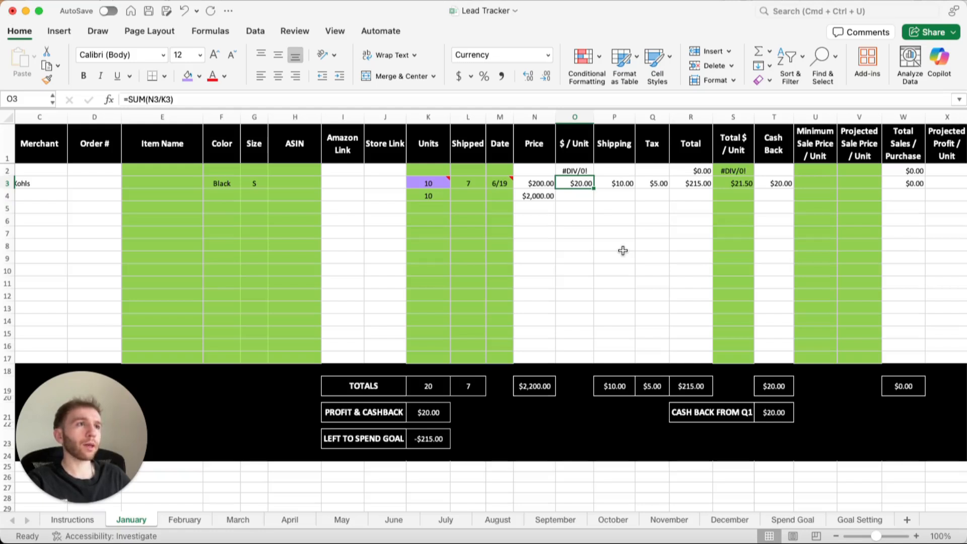
pyautogui.press('super+c')
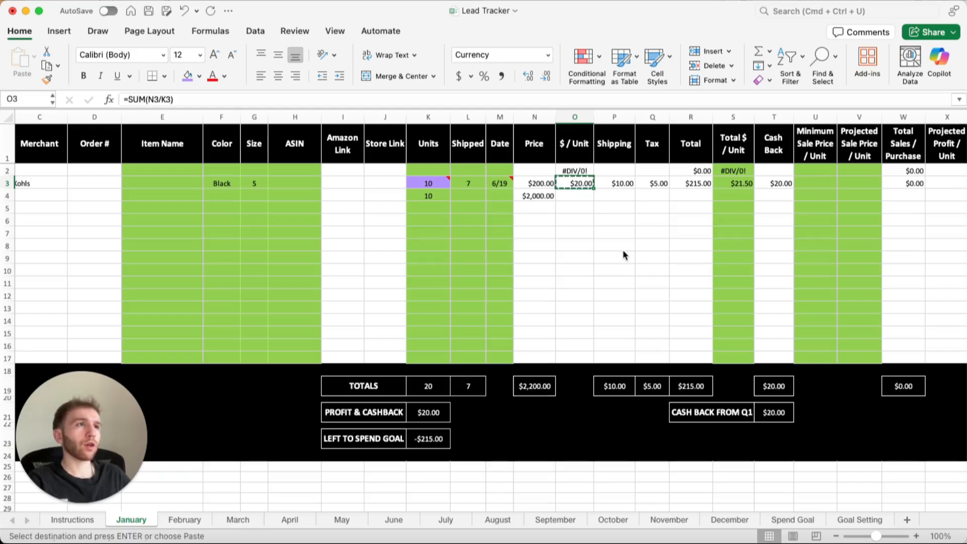
pyautogui.press('Down')
pyautogui.press('super+v')
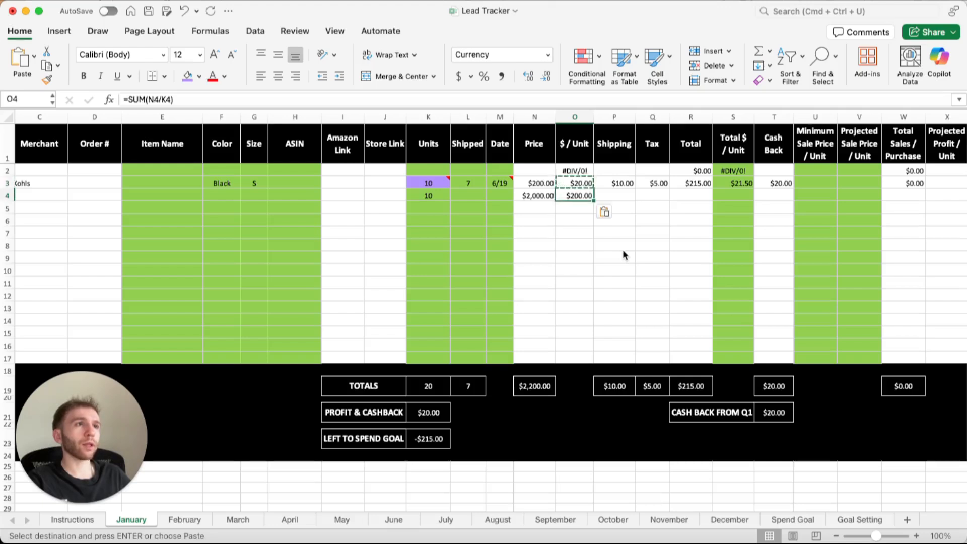
pyautogui.press('Escape')
# Enter 10 as the shipping cost and 10 as the tax in row 4.
pyautogui.press('Right')
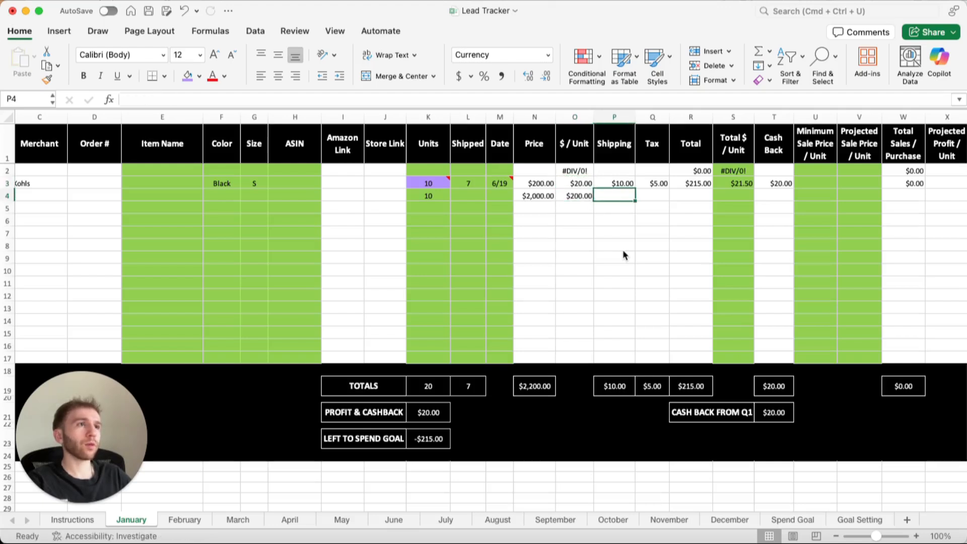
pyautogui.write('10')
pyautogui.press('Tab')
pyautogui.write('10')
pyautogui.press('Tab')
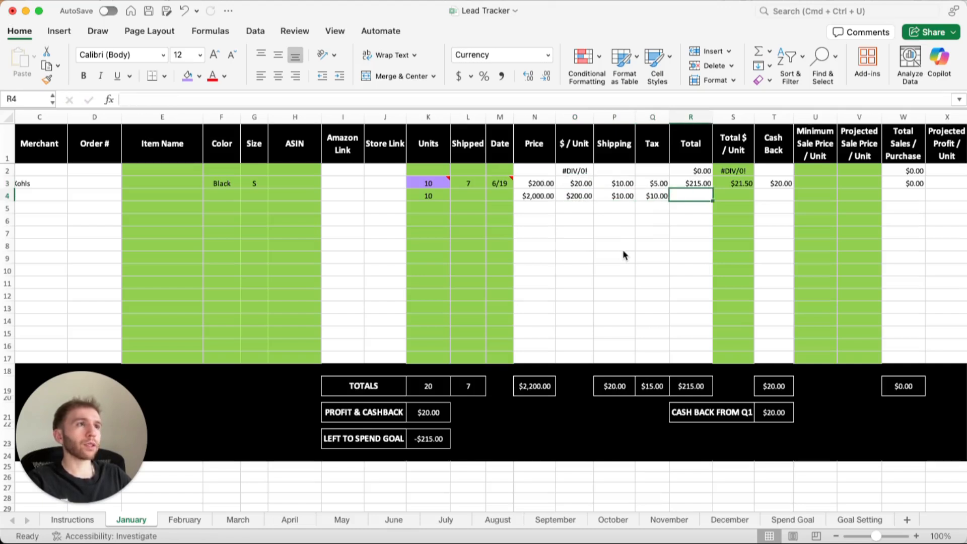
# Copy the Total and Total $ / Unit formulas together from row 3 into row 4.
pyautogui.press('Up')
pyautogui.hotkey('shift', 'Right')
pyautogui.press('super+c')
pyautogui.press('Down')
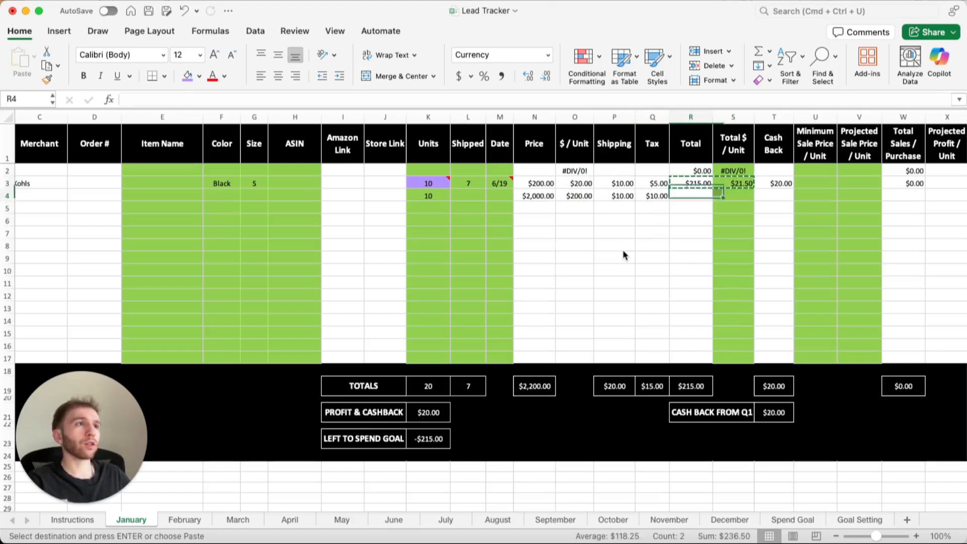
pyautogui.press('super+v')
pyautogui.press('Escape')
pyautogui.press('Down')
pyautogui.press('Down')
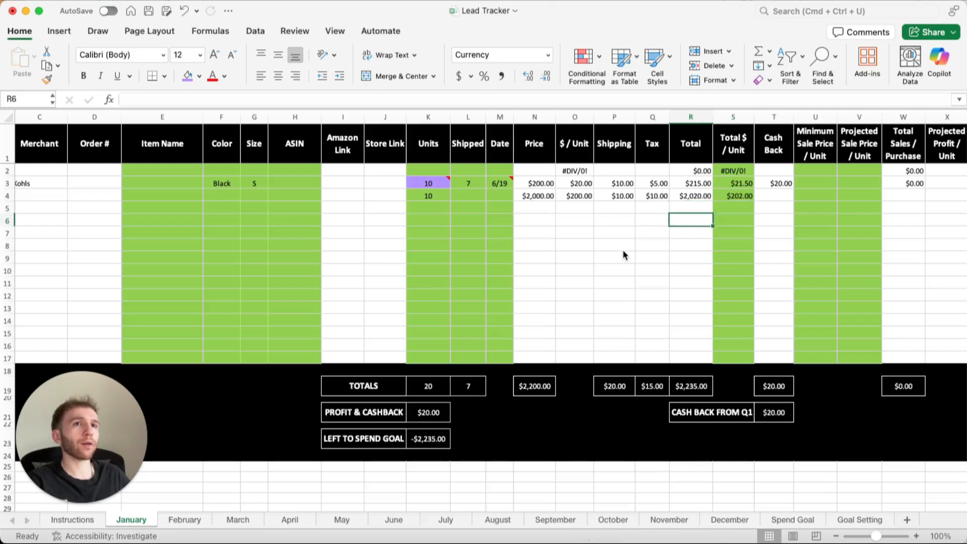
pyautogui.press('Down')
pyautogui.press('Down')
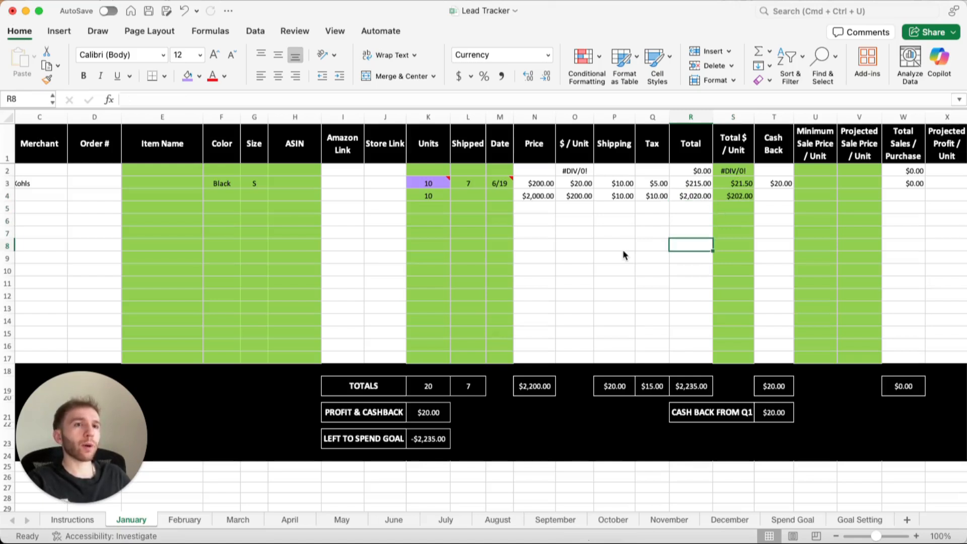
pyautogui.press('Up')
pyautogui.press('Up')
pyautogui.press('Up')
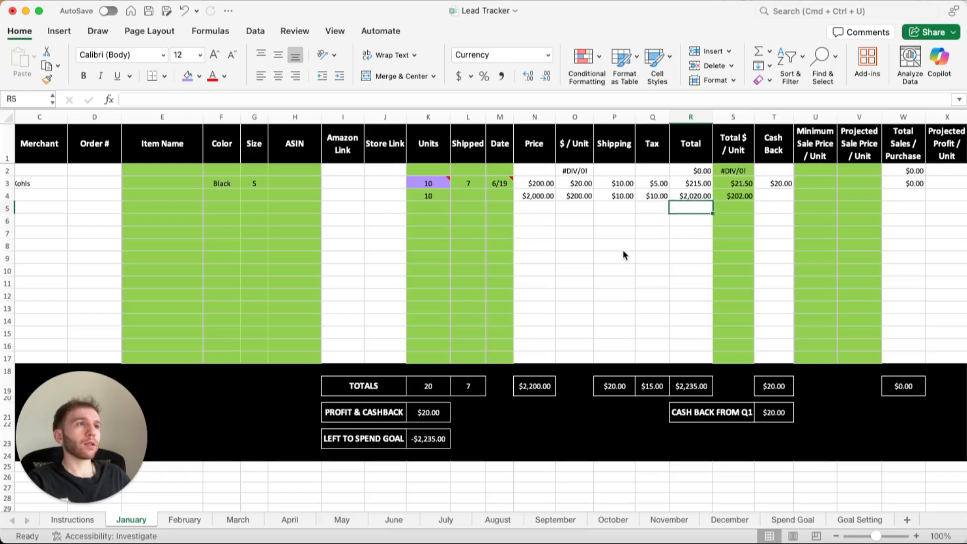
pyautogui.press('Up')
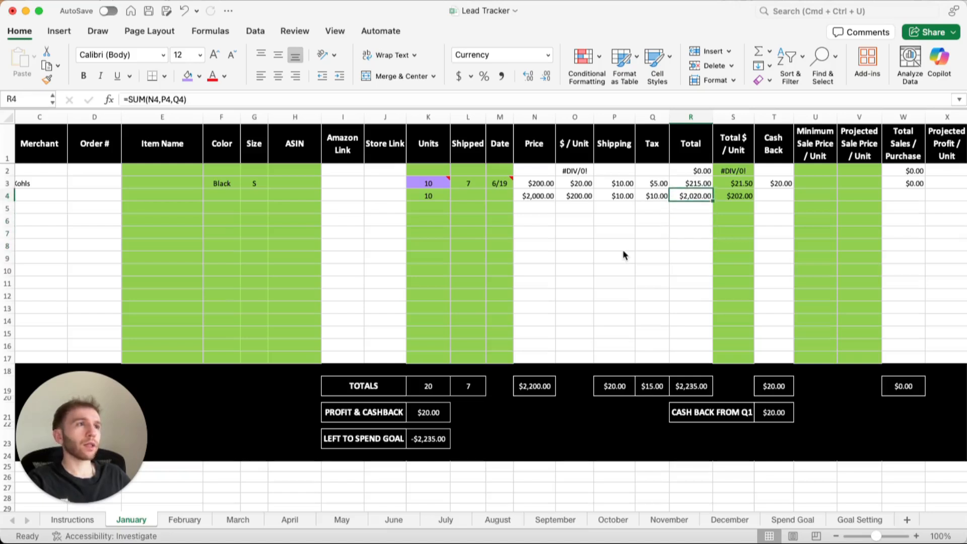
# Enter 50 as the projected sale price per unit in row 3.
pyautogui.press('Right')
pyautogui.press('Right')
pyautogui.press('Right')
pyautogui.press('Up')
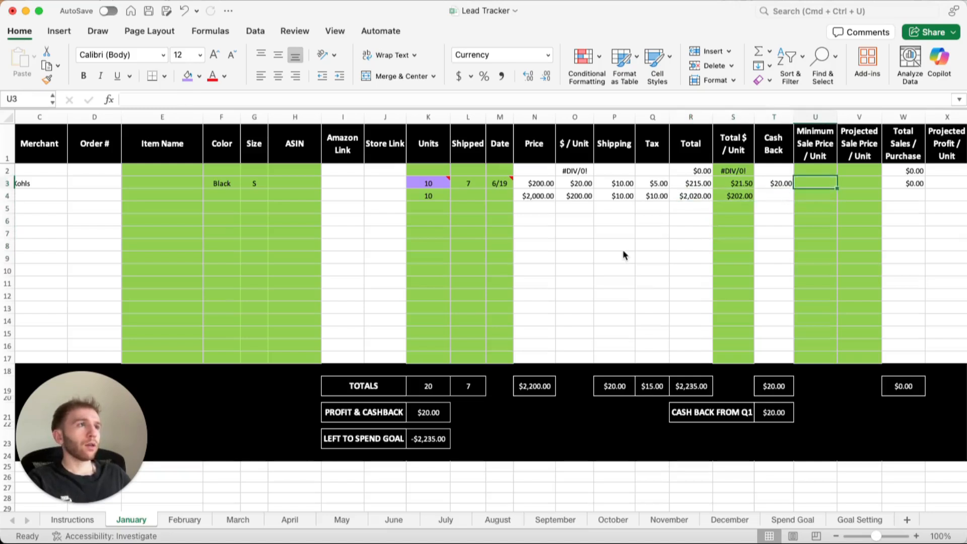
pyautogui.hscroll(3, 623, 249)
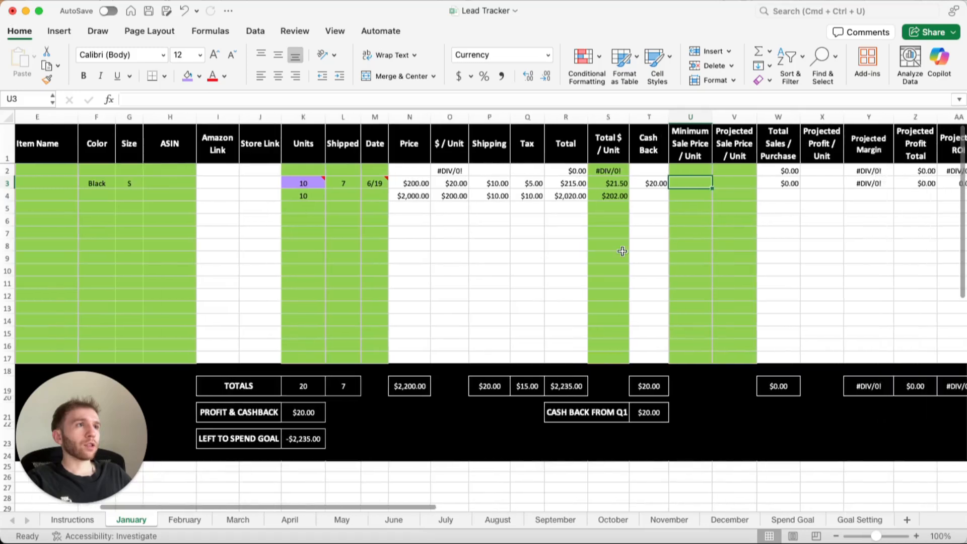
pyautogui.hscroll(4, 622, 250)
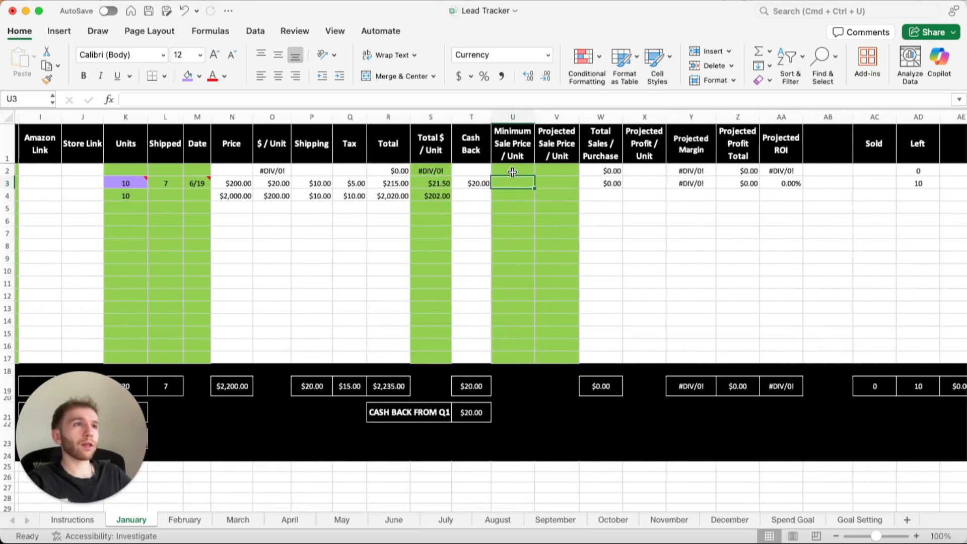
pyautogui.click(554, 182)
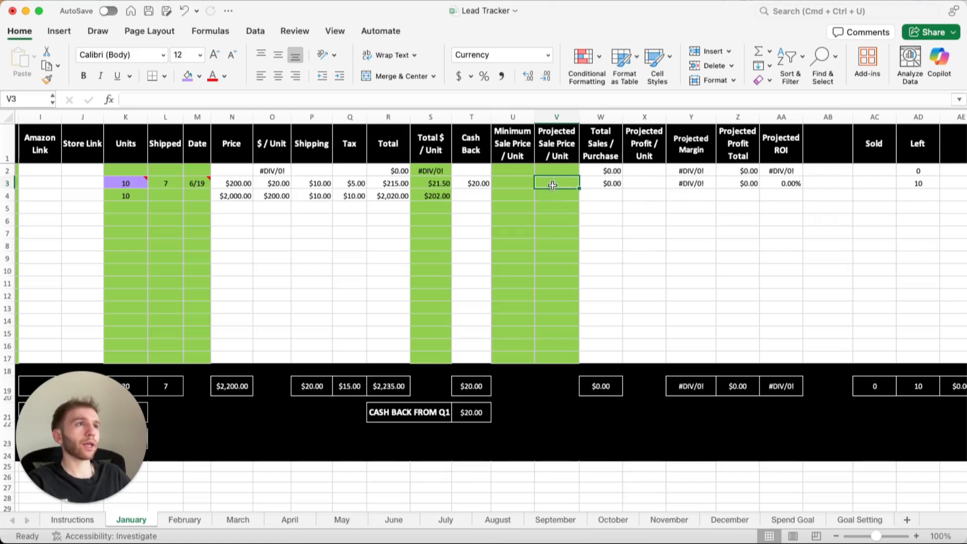
pyautogui.click(499, 181)
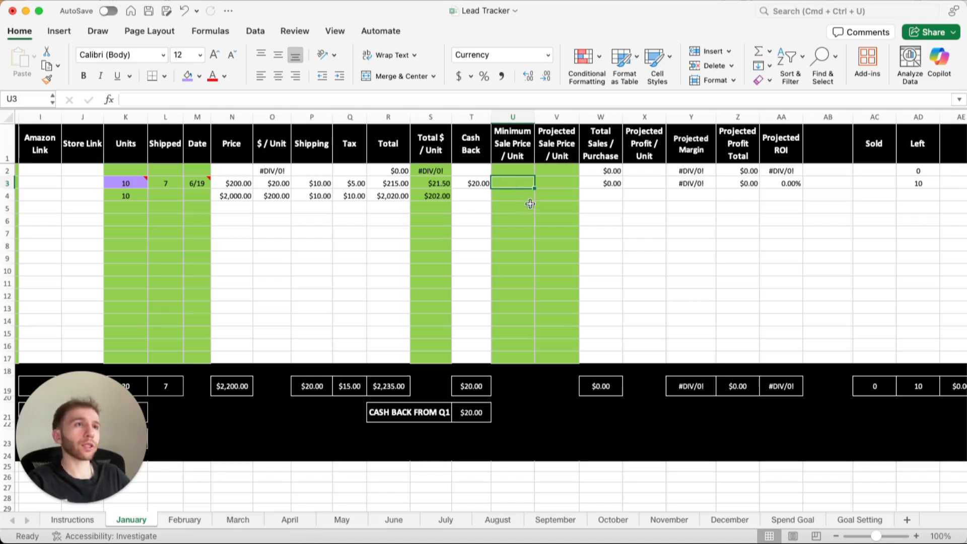
pyautogui.click(558, 182)
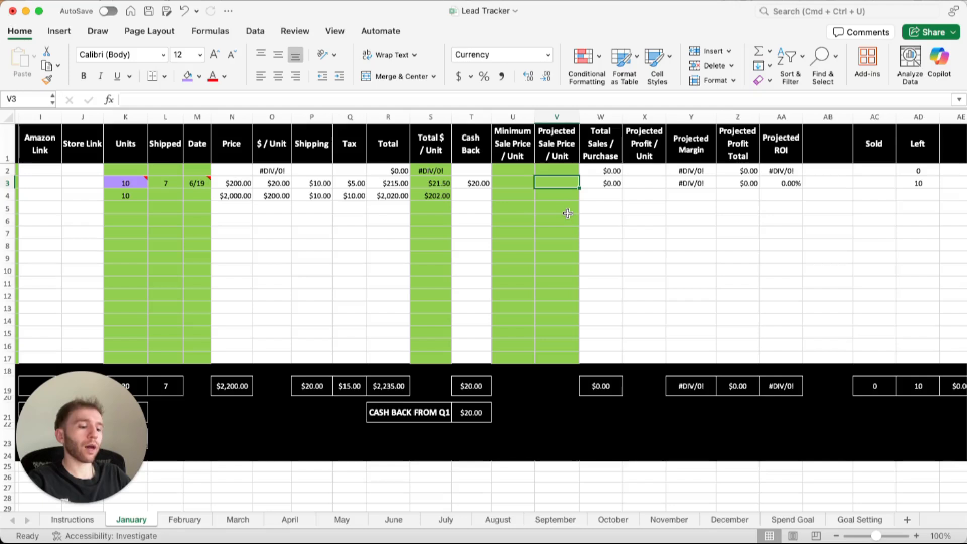
pyautogui.write('50')
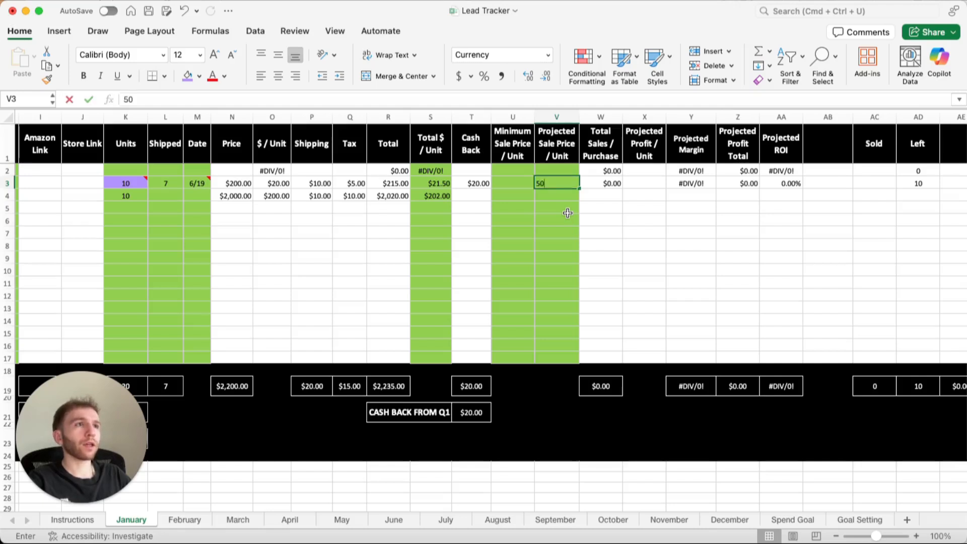
pyautogui.press('Tab')
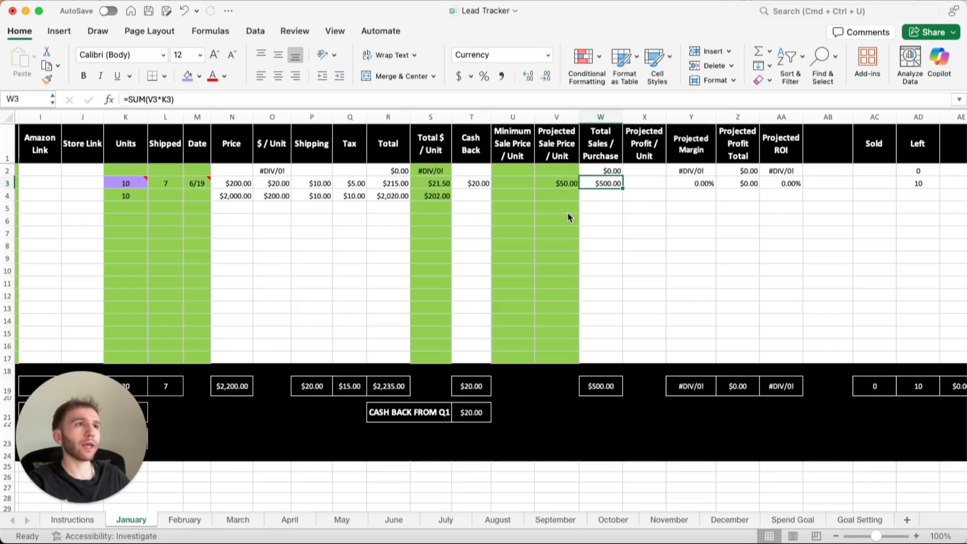
# Enter 15 as the projected profit per unit in row 3.
pyautogui.press('Tab')
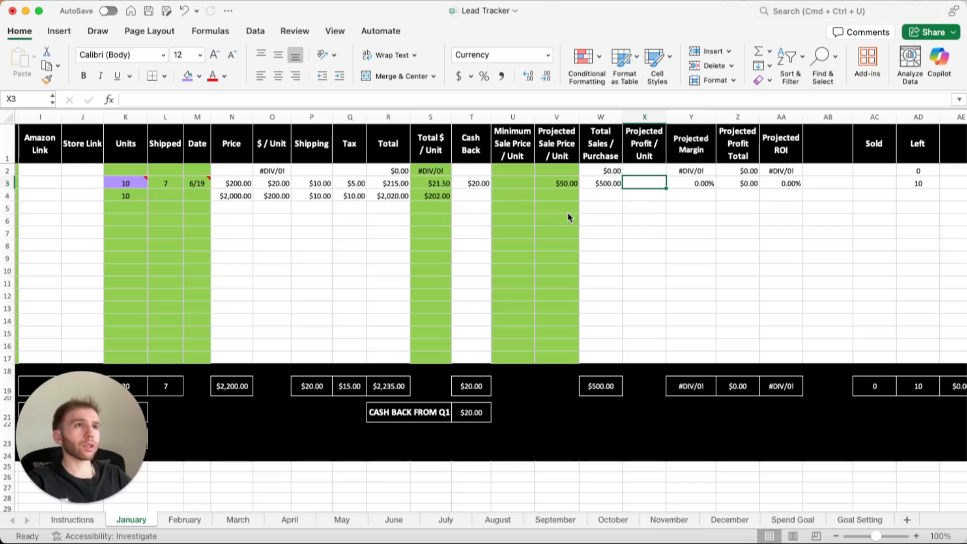
pyautogui.write('15')
pyautogui.press('Tab')
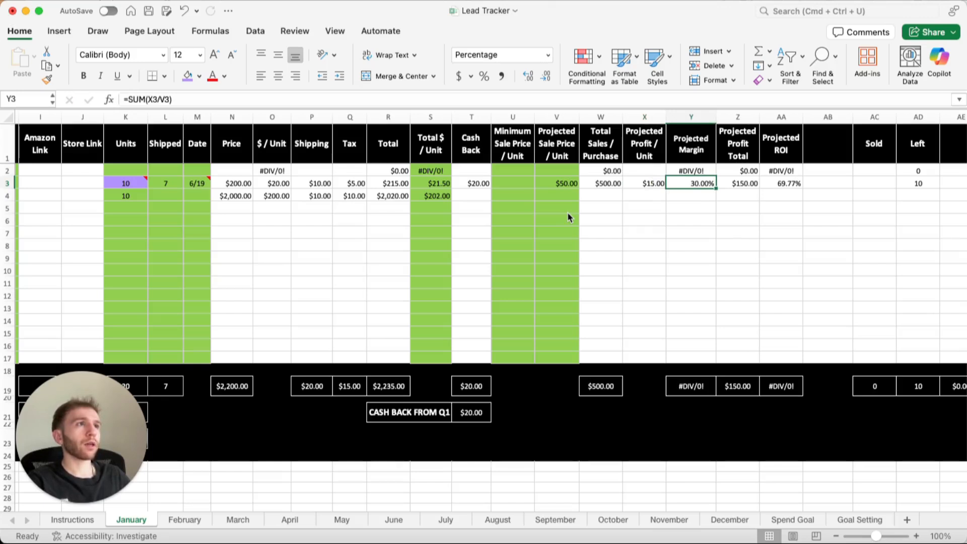
# Enter 38 as the minimum sale price per unit in row 3.
pyautogui.press('Tab')
pyautogui.press('Tab')
pyautogui.press('Left')
pyautogui.press('Left')
pyautogui.press('Left')
pyautogui.press('Left')
pyautogui.press('Left')
pyautogui.press('Left')
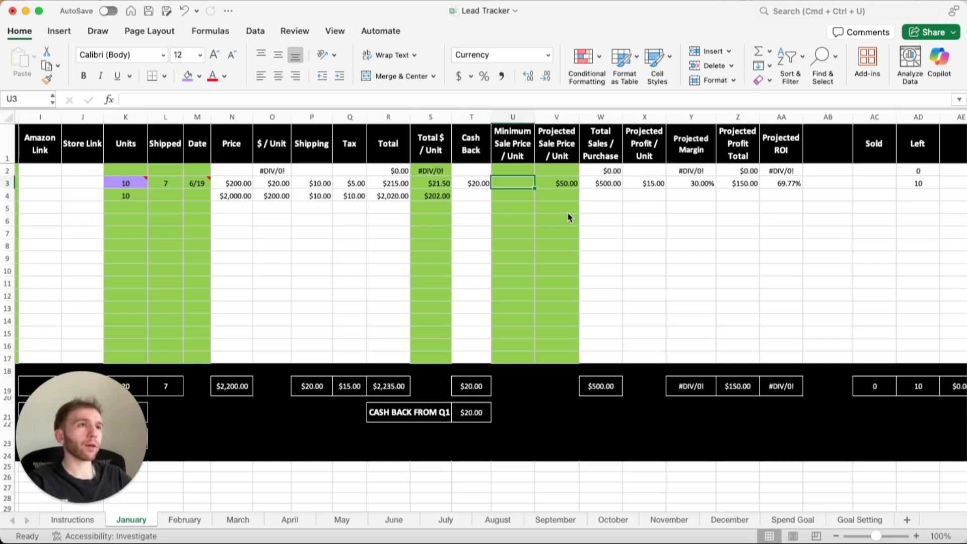
pyautogui.write('38')
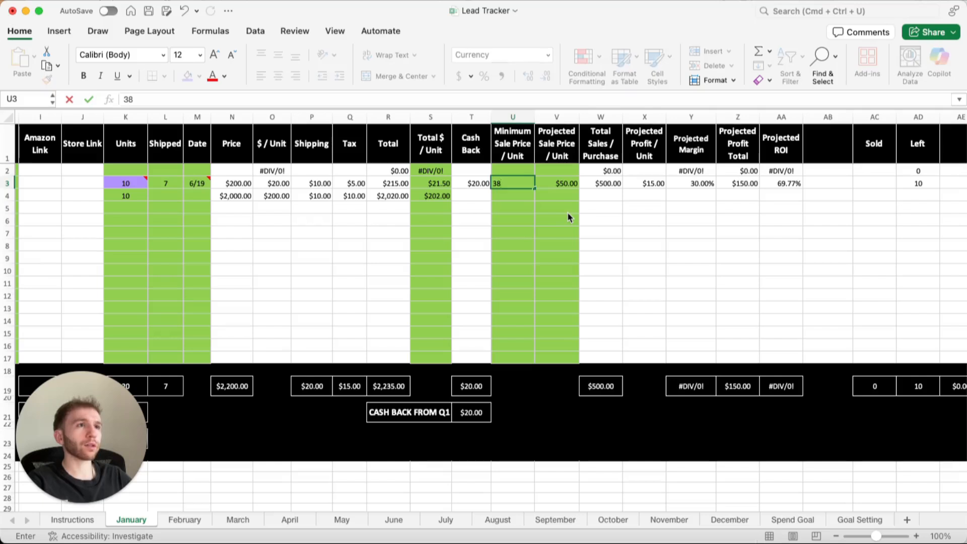
pyautogui.press('Return')
pyautogui.press('Left')
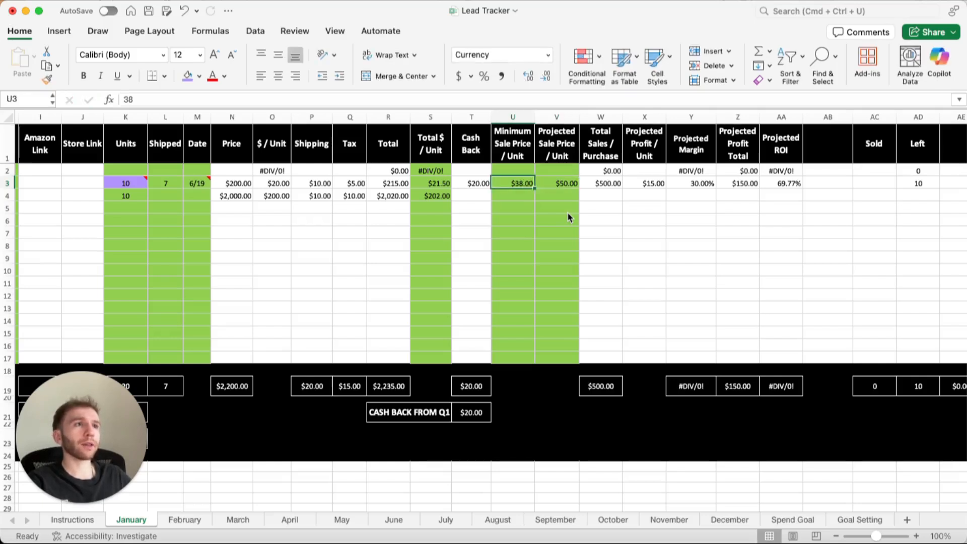
# Enter 7 as the number of units sold in row 3.
pyautogui.hscroll(3, 568, 215)
pyautogui.hscroll(-10, 567, 215)
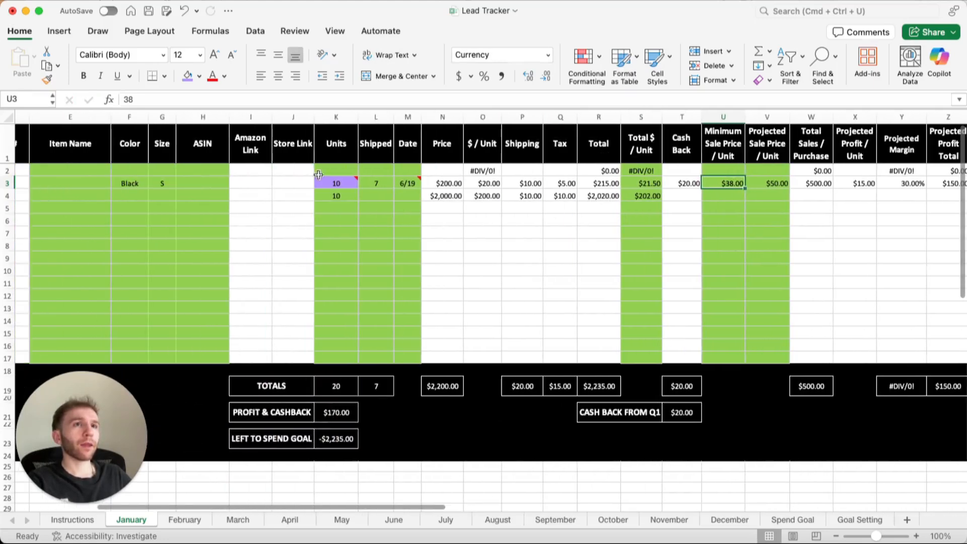
pyautogui.click(196, 184)
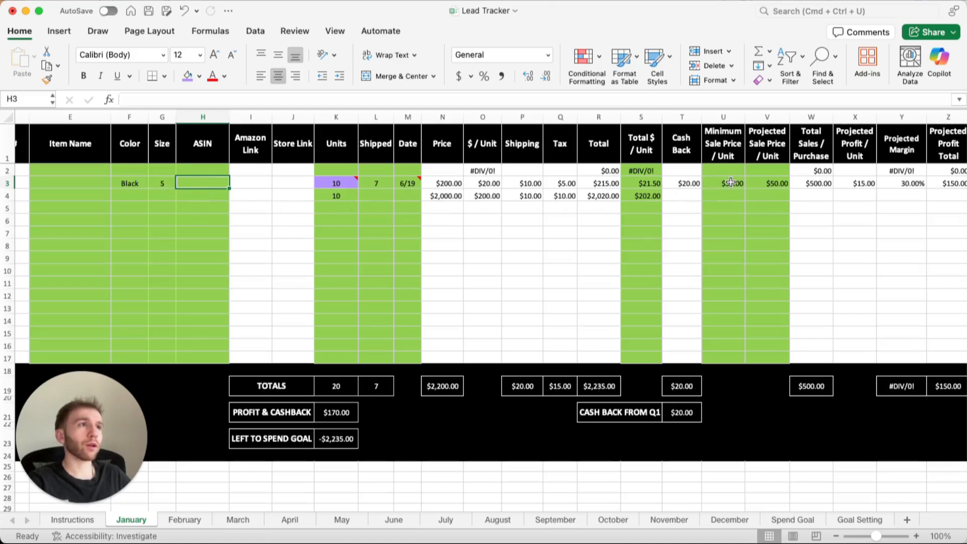
pyautogui.hscroll(1, 594, 231)
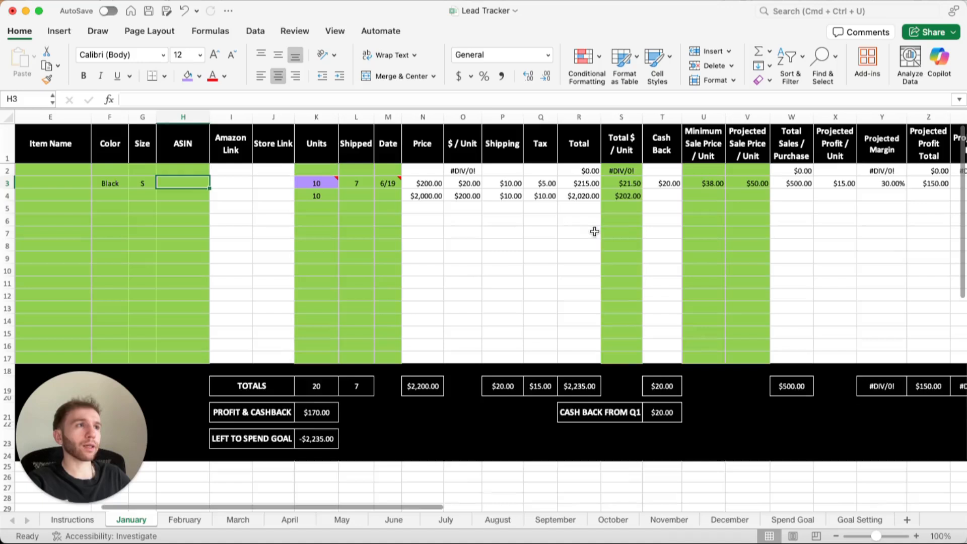
pyautogui.hscroll(10, 595, 231)
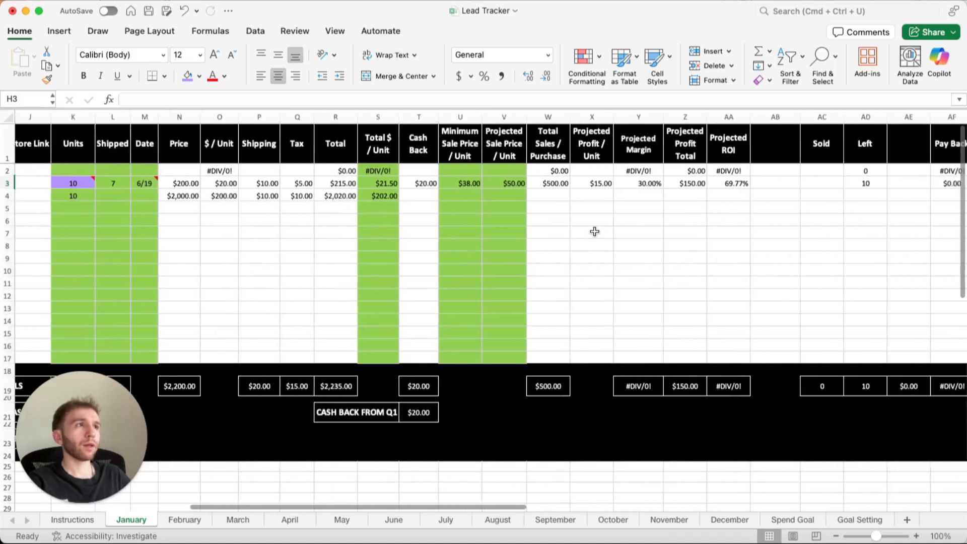
pyautogui.hscroll(8, 594, 231)
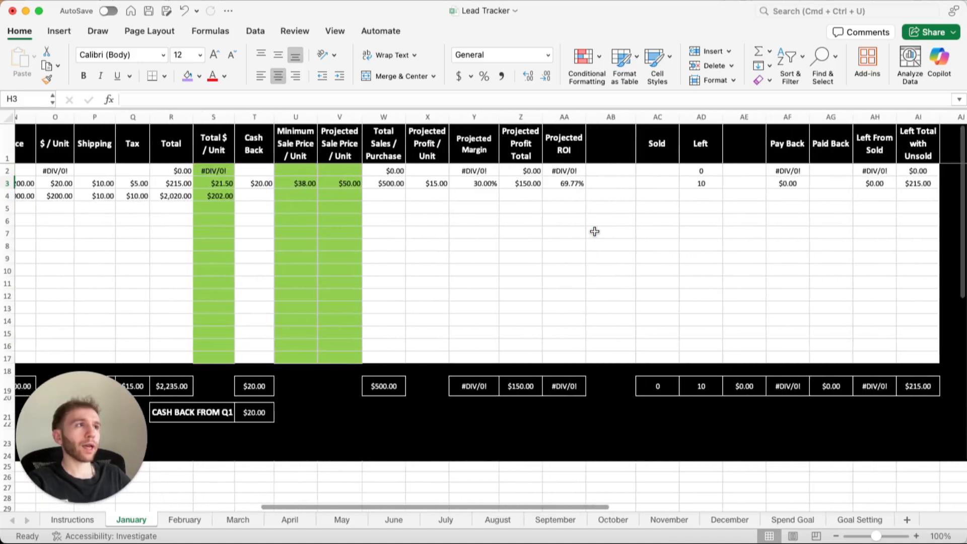
pyautogui.hscroll(2, 594, 231)
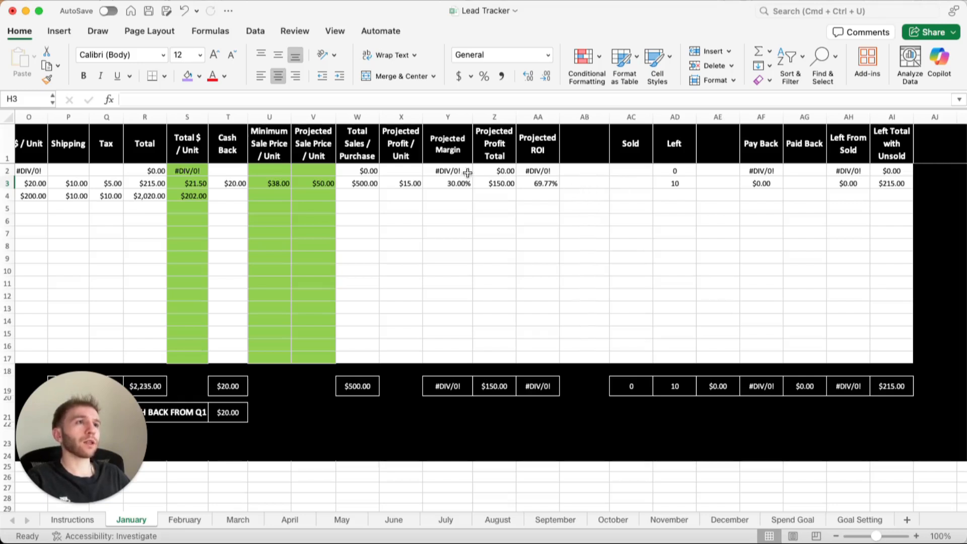
pyautogui.click(626, 183)
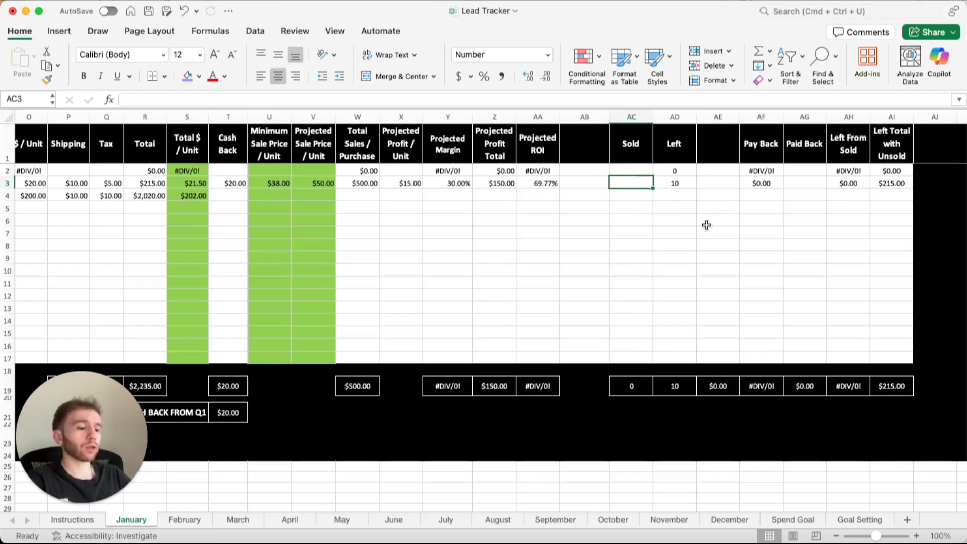
pyautogui.write('7')
pyautogui.press('Tab')
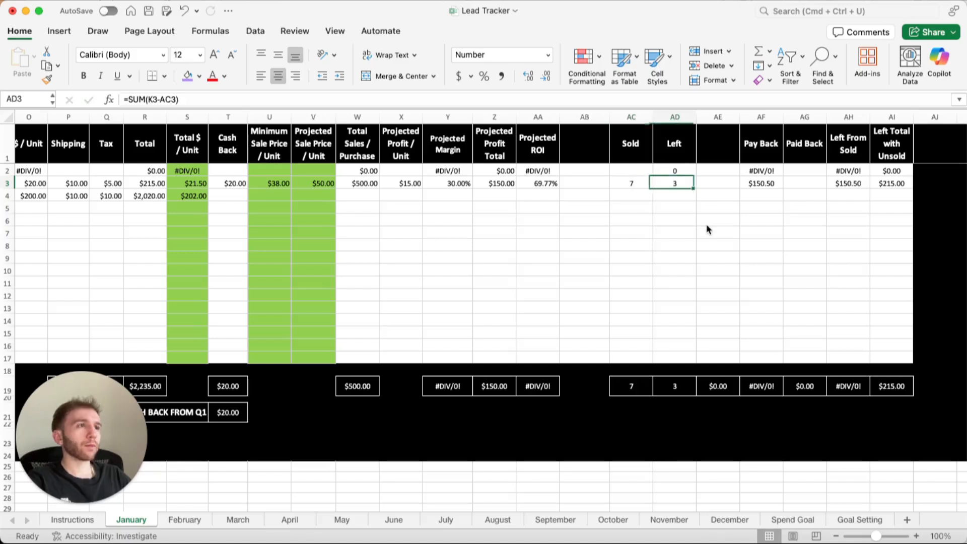
# Review the Left, Pay Back and Left From Sold cells in row 3, and change the units sold there to 5.
pyautogui.press('Left')
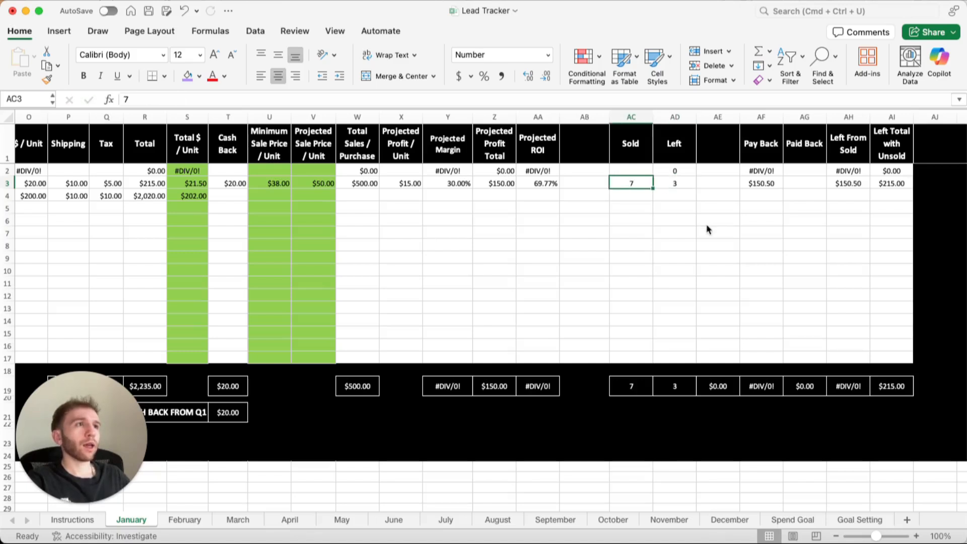
pyautogui.press('Right')
pyautogui.press('Right')
pyautogui.press('Right')
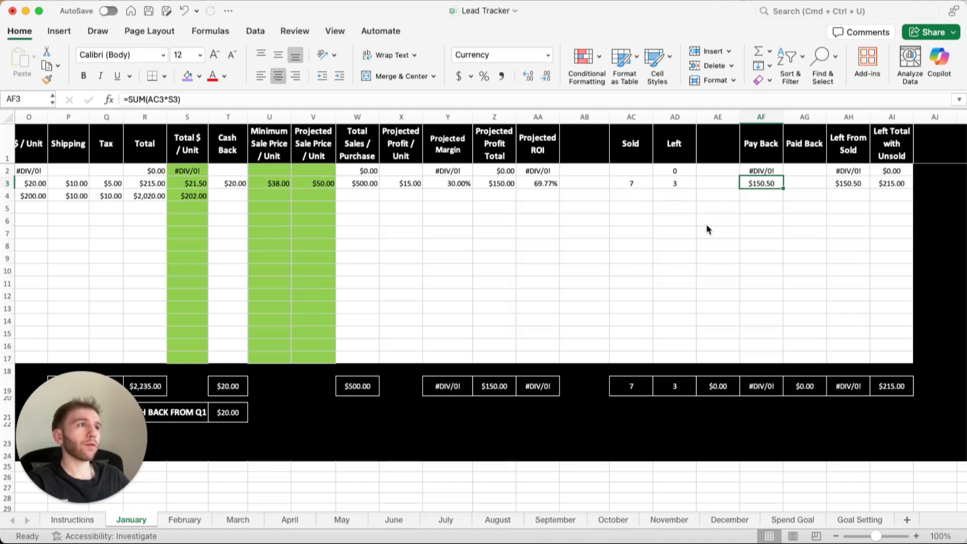
pyautogui.press('Right')
pyautogui.press('Right')
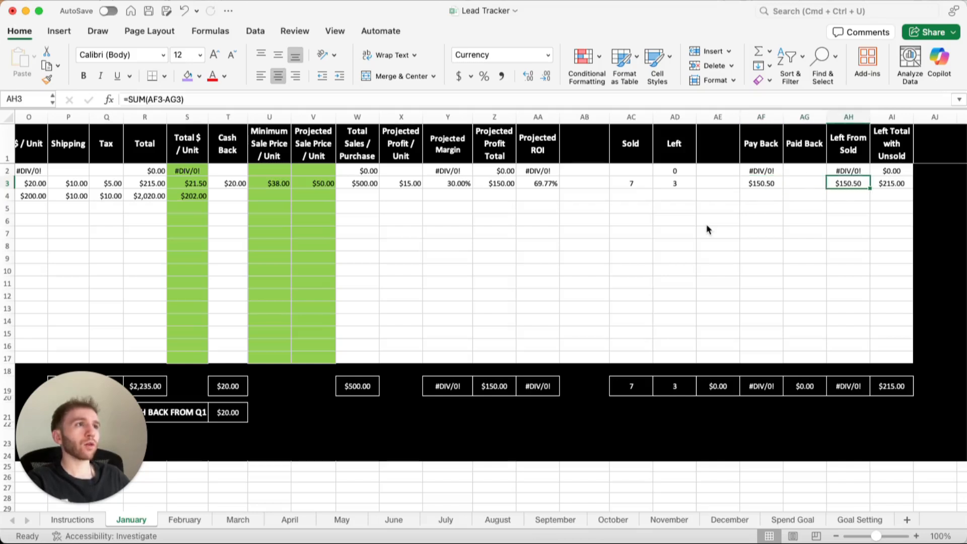
pyautogui.press('Left')
pyautogui.press('Left')
pyautogui.press('Left')
pyautogui.press('Left')
pyautogui.press('Left')
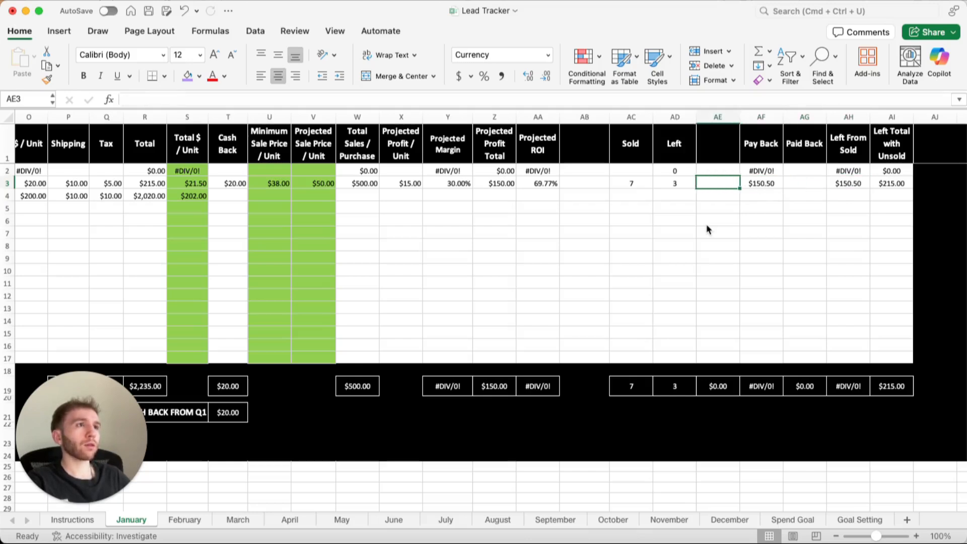
pyautogui.write('5')
pyautogui.press('Right')
pyautogui.press('Right')
pyautogui.press('Right')
pyautogui.press('Right')
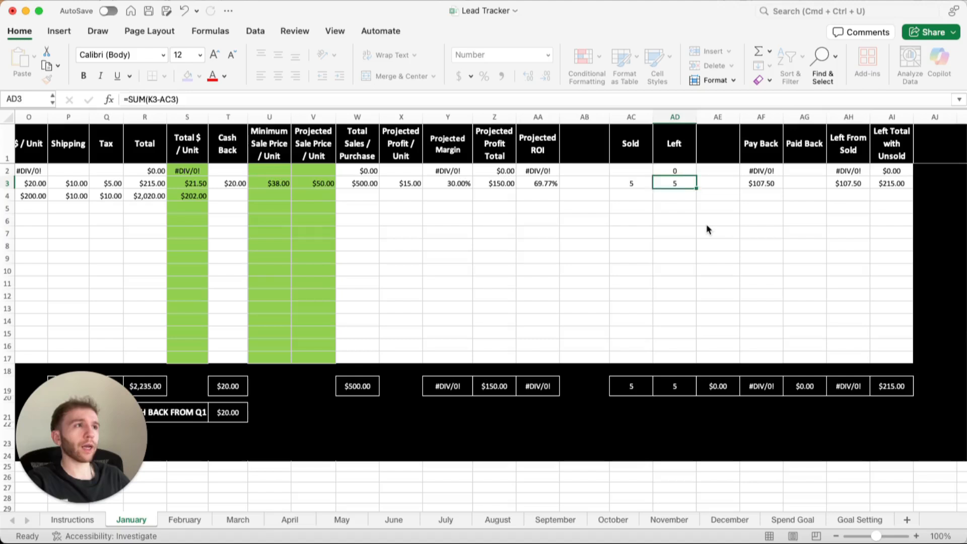
# Enter 107.5 as the Paid Back amount in row 3.
pyautogui.write('107.5')
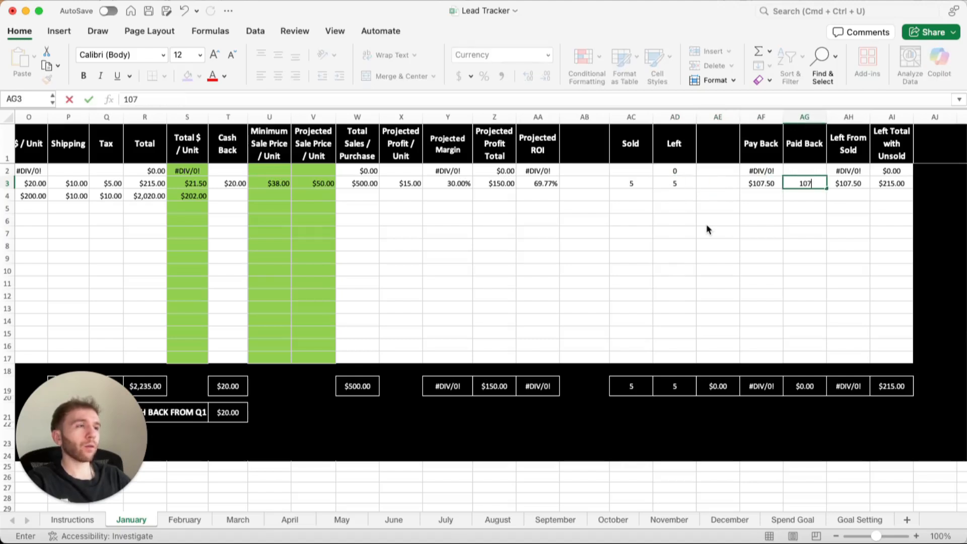
pyautogui.press('Left')
pyautogui.press('Left')
pyautogui.press('Left')
pyautogui.press('Left')
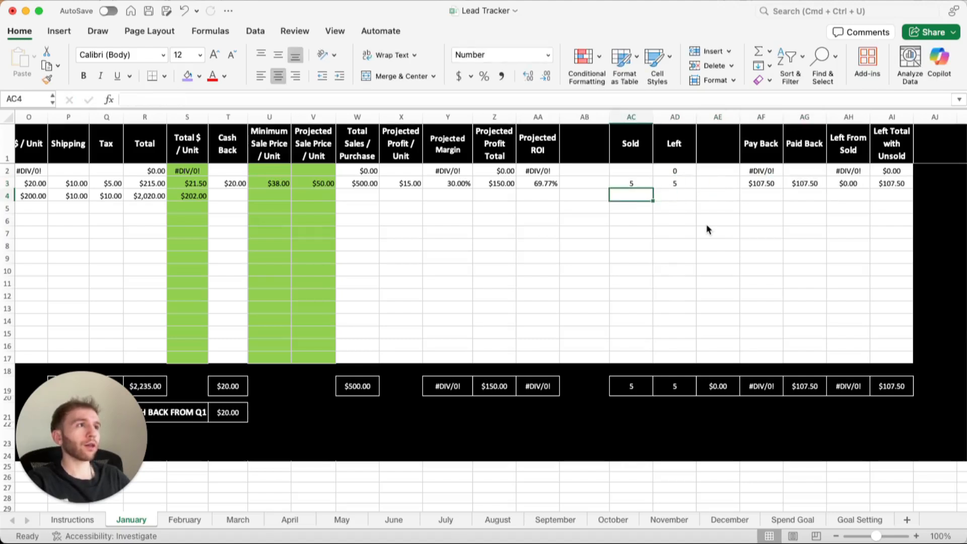
# Set the units sold in row 3 to 7 and check the row's Pay Back and Left From Sold amounts.
pyautogui.press('Right')
pyautogui.press('Right')
pyautogui.press('Right')
pyautogui.press('Right')
pyautogui.press('Right')
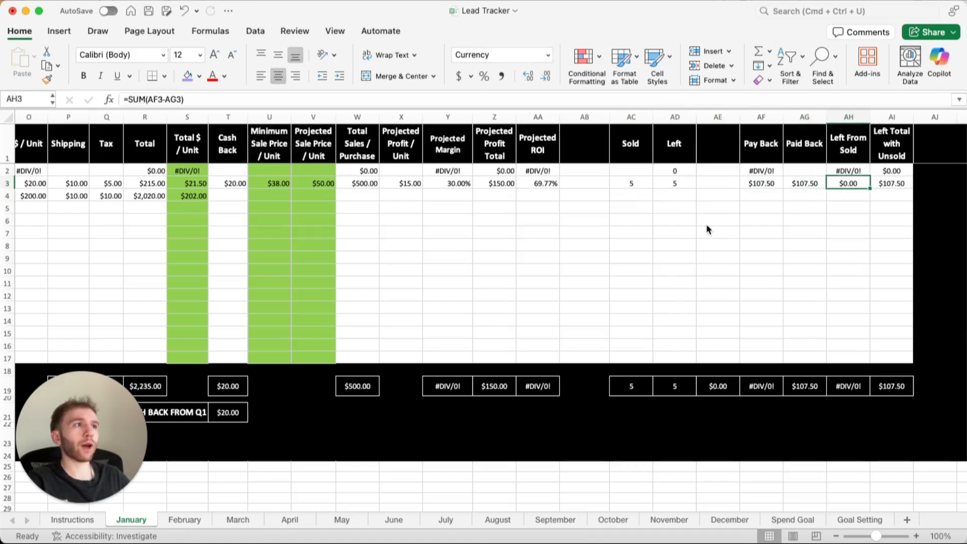
pyautogui.press('Right')
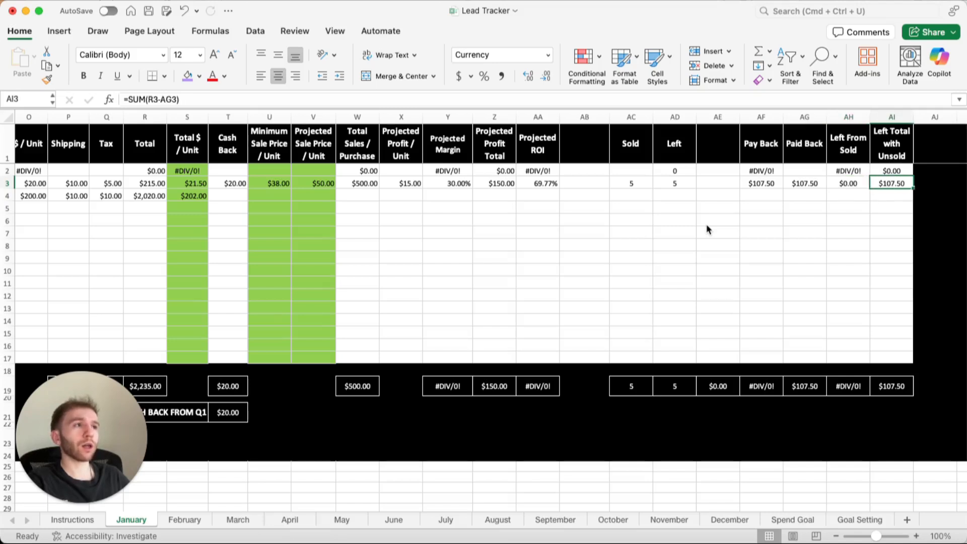
pyautogui.press('Left')
pyautogui.press('Left')
pyautogui.press('Left')
pyautogui.press('Left')
pyautogui.press('Left')
pyautogui.press('Left')
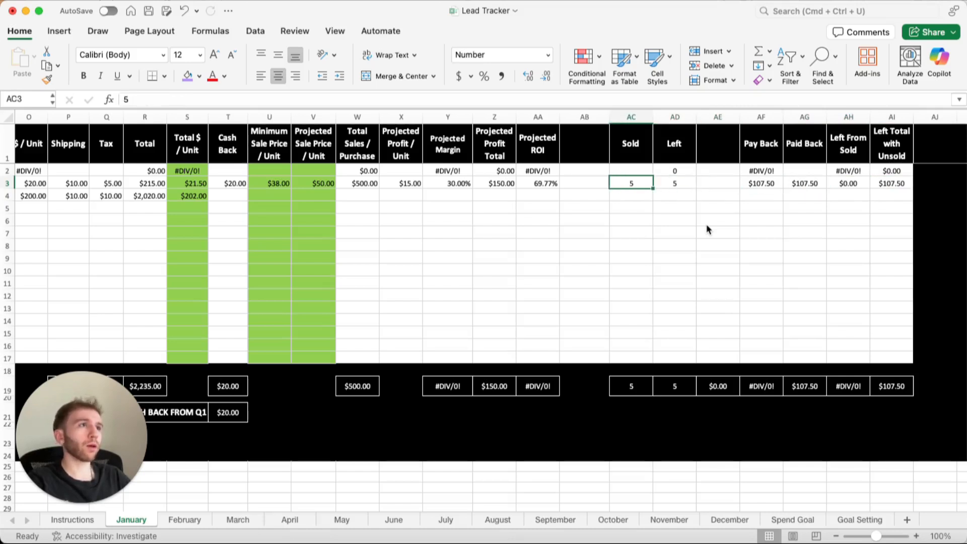
pyautogui.write('7')
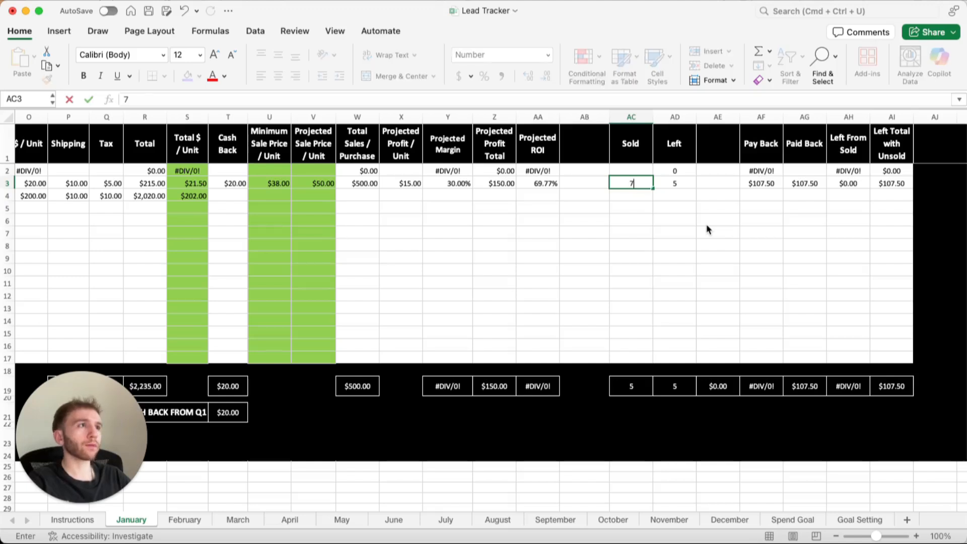
pyautogui.press('Tab')
pyautogui.press('Right')
pyautogui.press('Right')
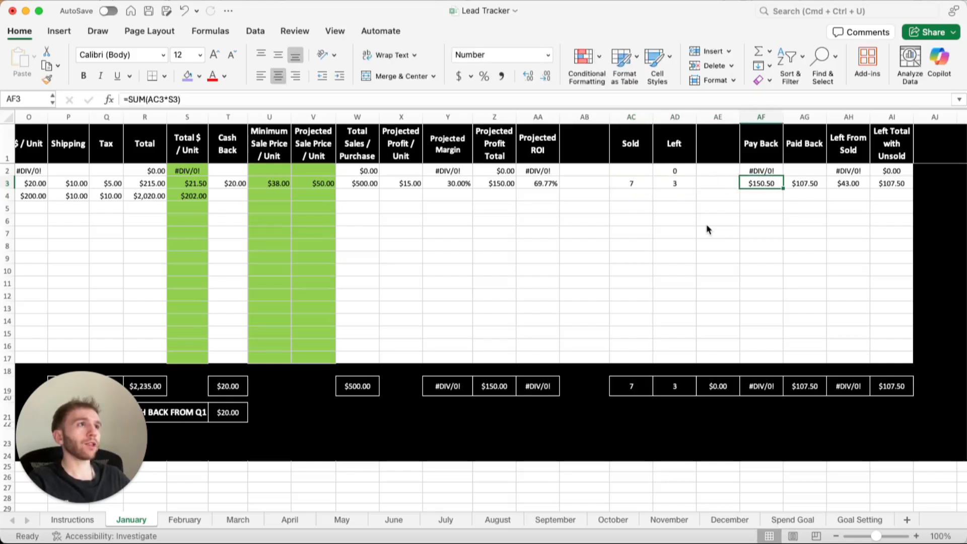
pyautogui.press('Right')
pyautogui.press('Right')
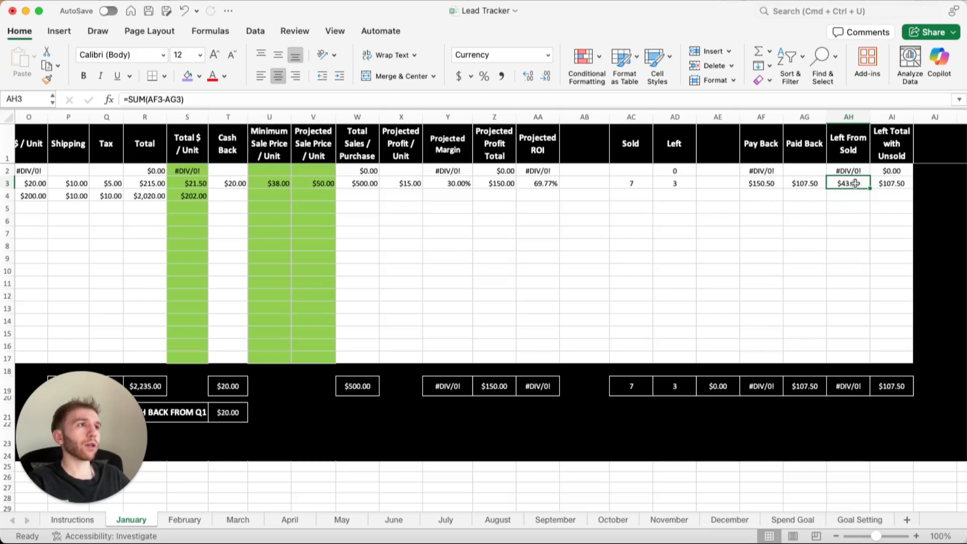
pyautogui.click(802, 184)
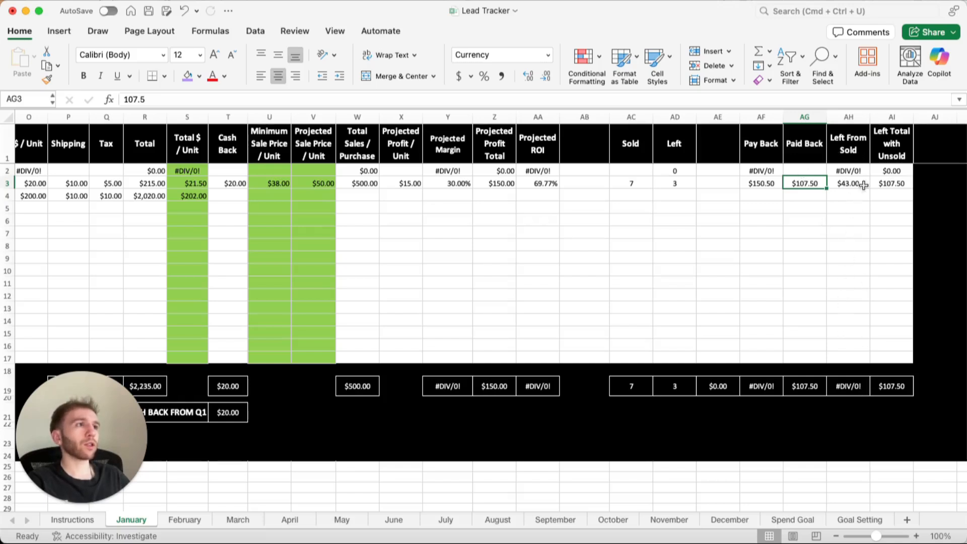
# Enter 1 as the number of units sold in row 2.
pyautogui.click(816, 171)
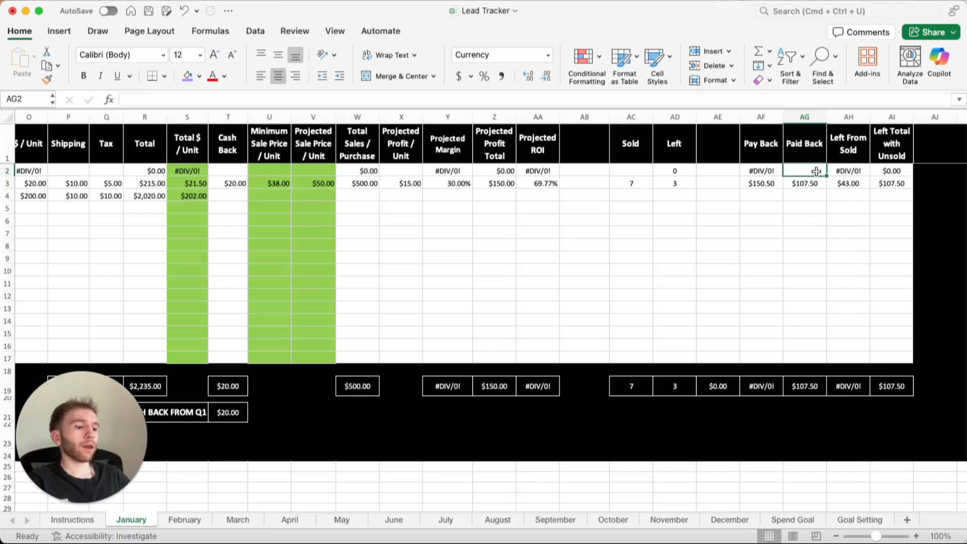
pyautogui.press('Left')
pyautogui.press('Left')
pyautogui.press('Left')
pyautogui.press('Left')
pyautogui.write('1')
pyautogui.press('Tab')
pyautogui.press('Tab')
# Enter 100 as the price, 0 as the shipping cost and 0 as the tax in row 2.
pyautogui.hscroll(-6, 643, 255)
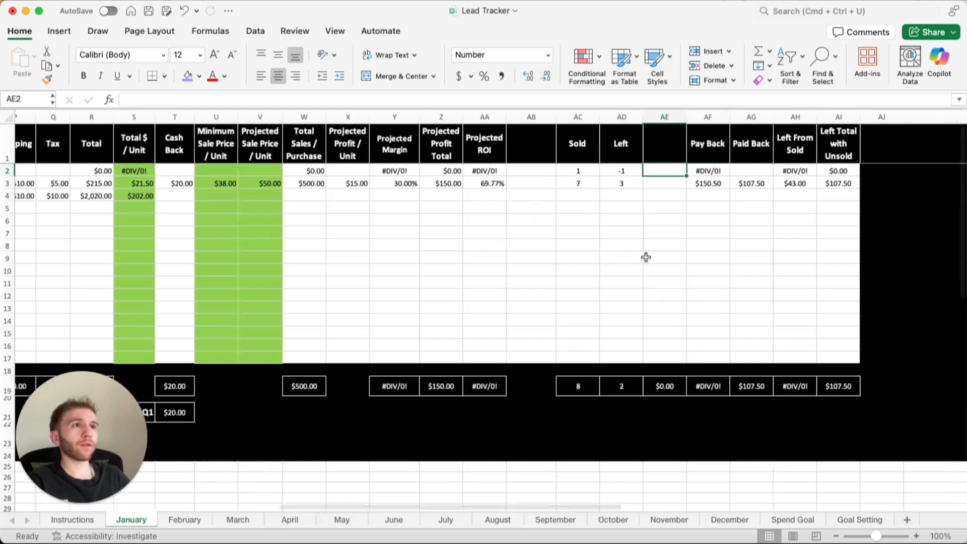
pyautogui.click(235, 170)
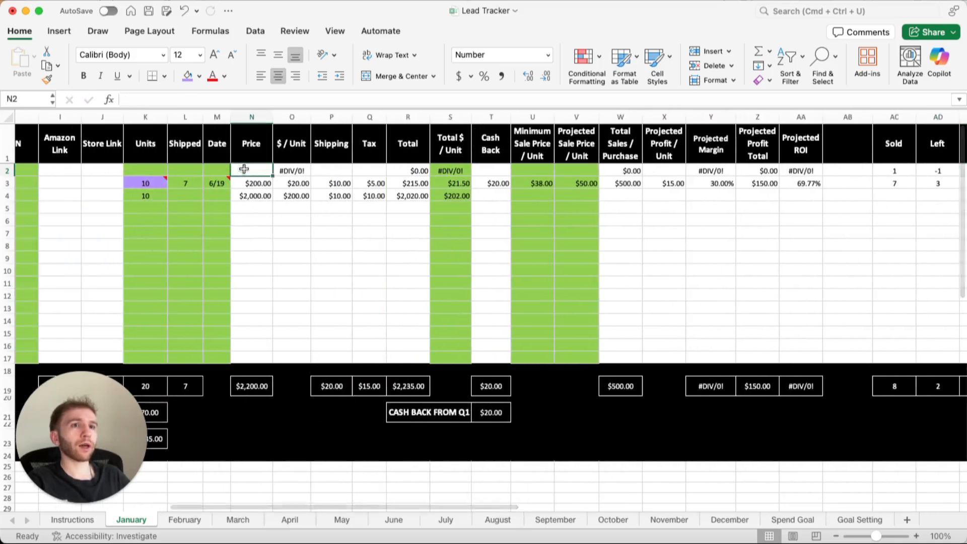
pyautogui.write('100')
pyautogui.press('Tab')
pyautogui.press('Tab')
pyautogui.write('0')
pyautogui.press('Tab')
pyautogui.write('0')
pyautogui.press('Tab')
pyautogui.press('Tab')
# Enter 50 as the projected sale price per unit and 10 as the projected profit per unit in row 2.
pyautogui.press('Tab')
pyautogui.press('Tab')
pyautogui.press('Tab')
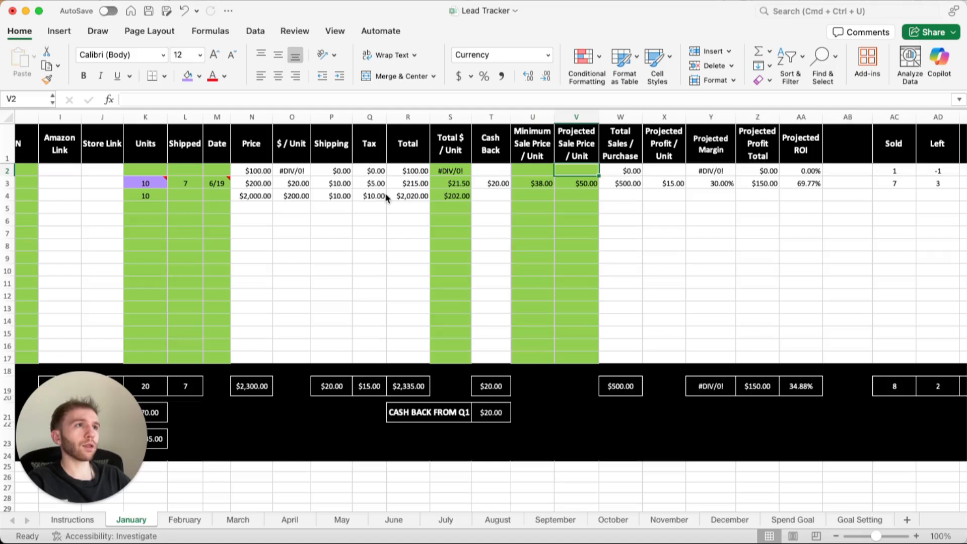
pyautogui.write('50')
pyautogui.press('Tab')
pyautogui.press('Tab')
pyautogui.write('10')
pyautogui.press('Tab')
pyautogui.press('Tab')
pyautogui.press('Tab')
pyautogui.press('Tab')
pyautogui.press('Tab')
pyautogui.press('Tab')
pyautogui.press('Tab')
pyautogui.press('Tab')
pyautogui.press('Tab')
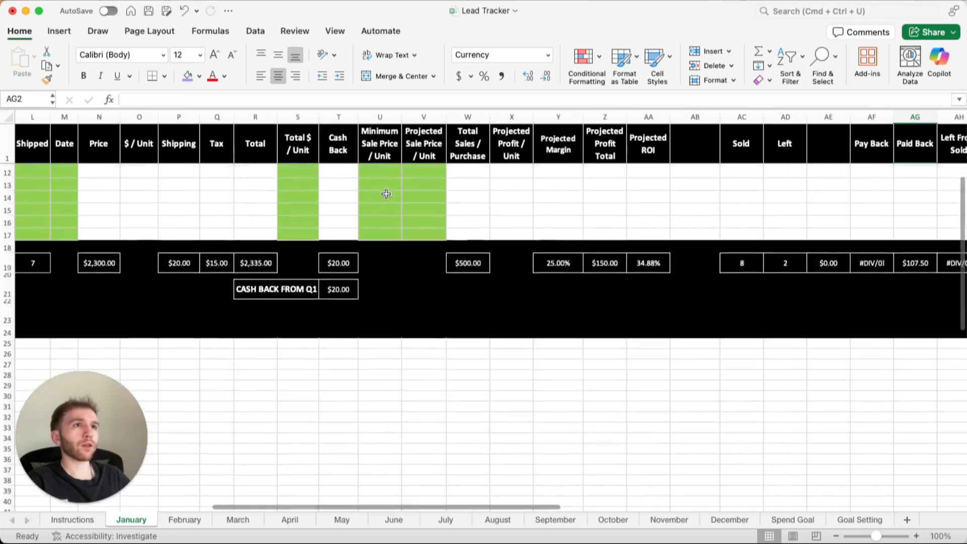
# Enter 10 as the number of units in row 2.
pyautogui.hscroll(-5, 386, 194)
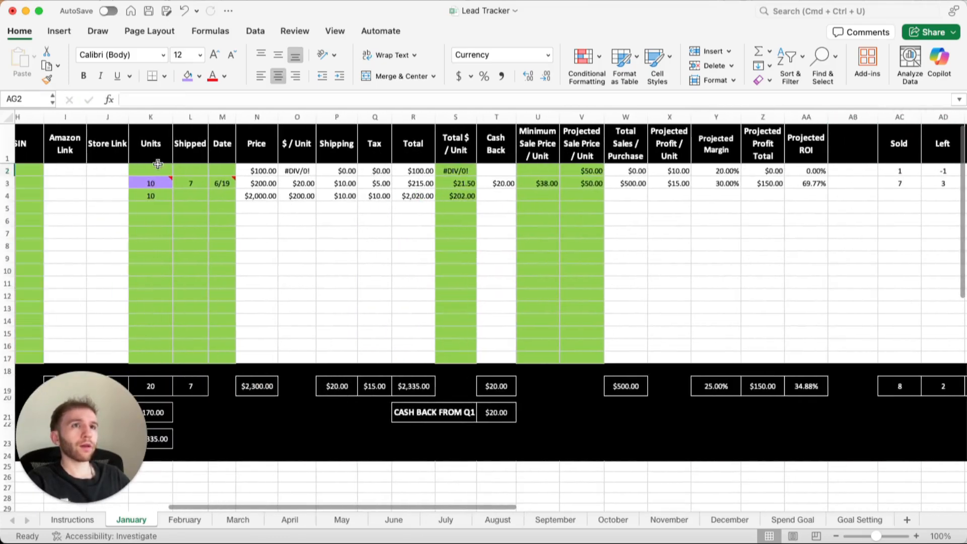
pyautogui.click(155, 171)
pyautogui.write('10')
pyautogui.press('Tab')
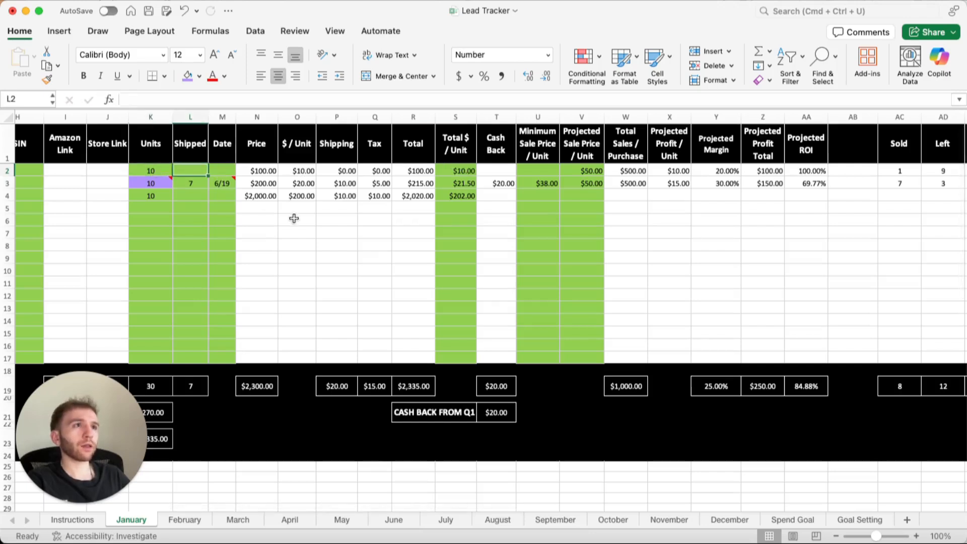
# Enter 10 as the Paid Back amount in row 2.
pyautogui.hscroll(6, 294, 218)
pyautogui.hscroll(1, 294, 218)
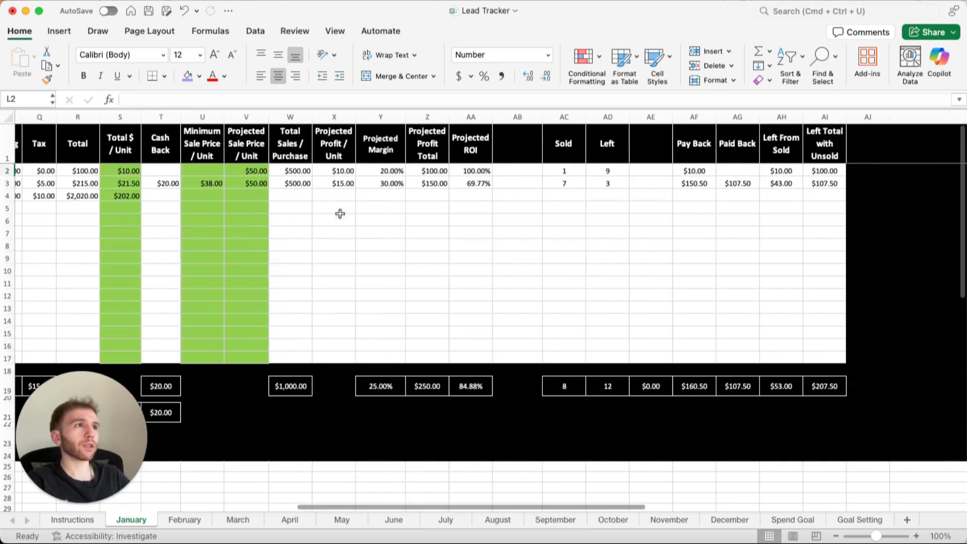
pyautogui.click(724, 169)
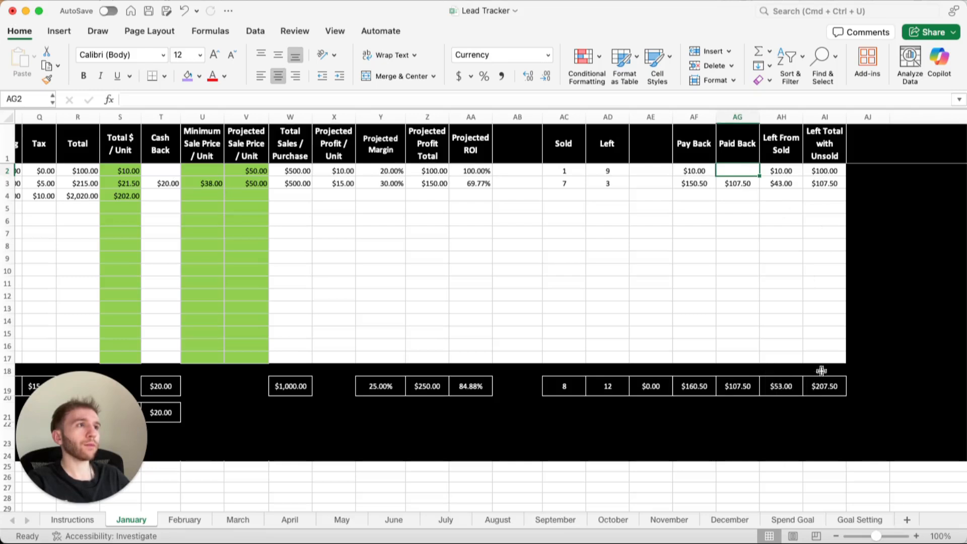
pyautogui.write('10')
pyautogui.press('Tab')
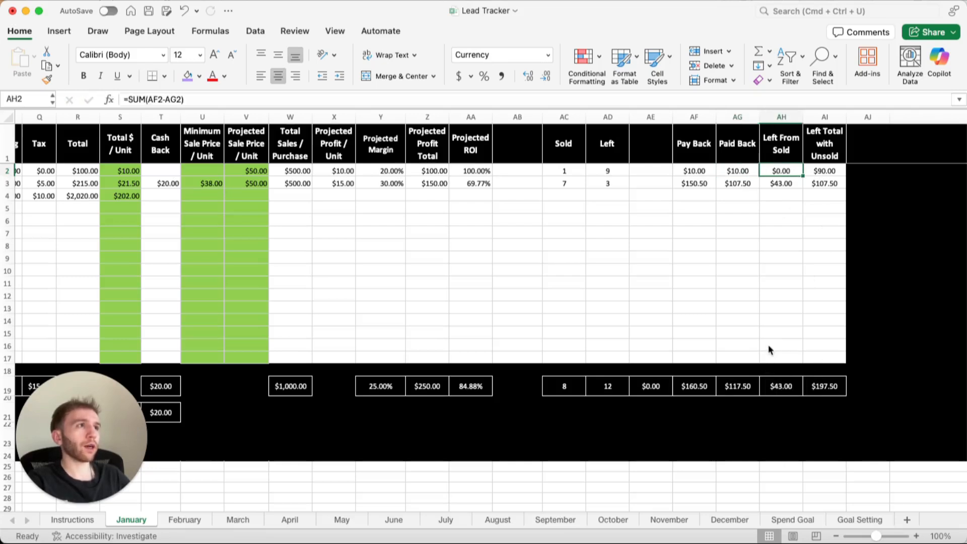
# Clear the Paid Back amount in row 2 and check the Left From Sold total and the row 3 payback amounts.
pyautogui.press('Left')
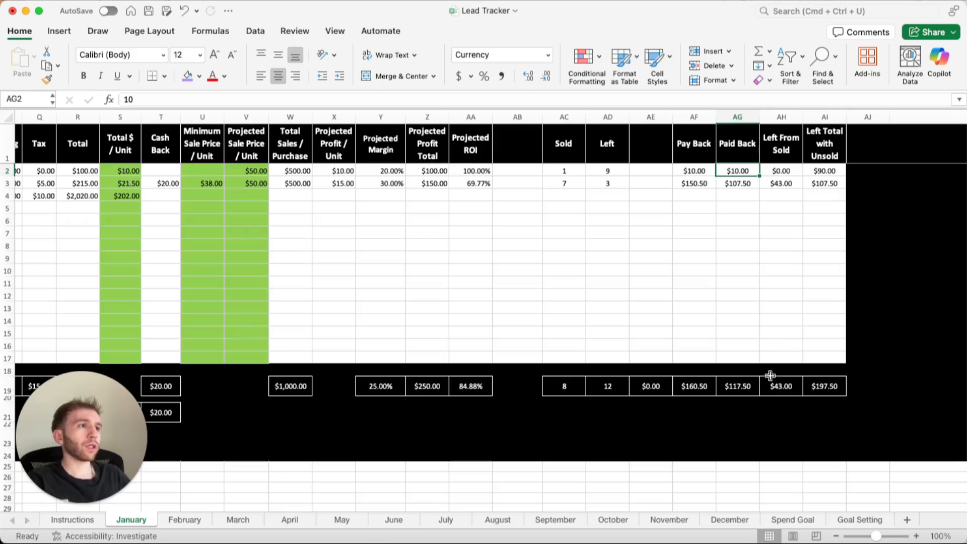
pyautogui.press('Delete')
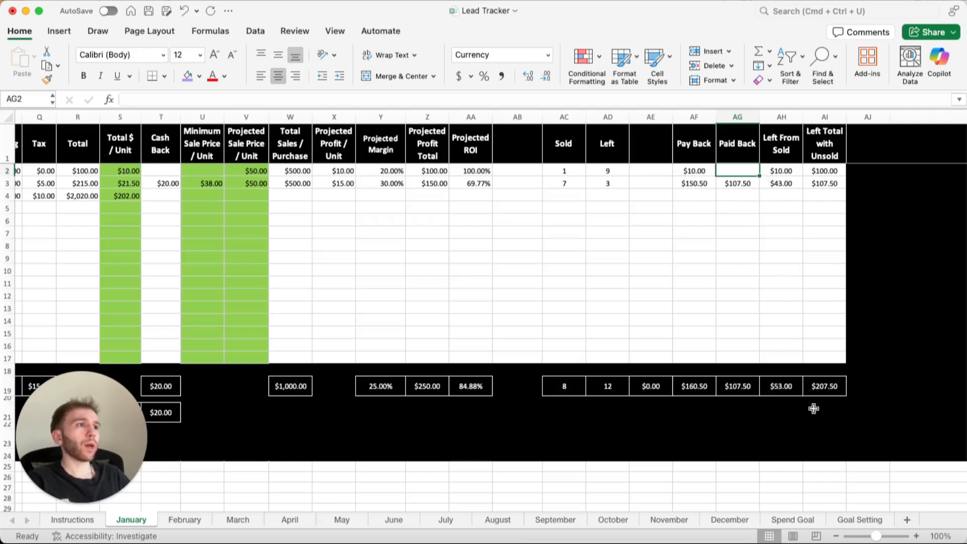
pyautogui.click(771, 385)
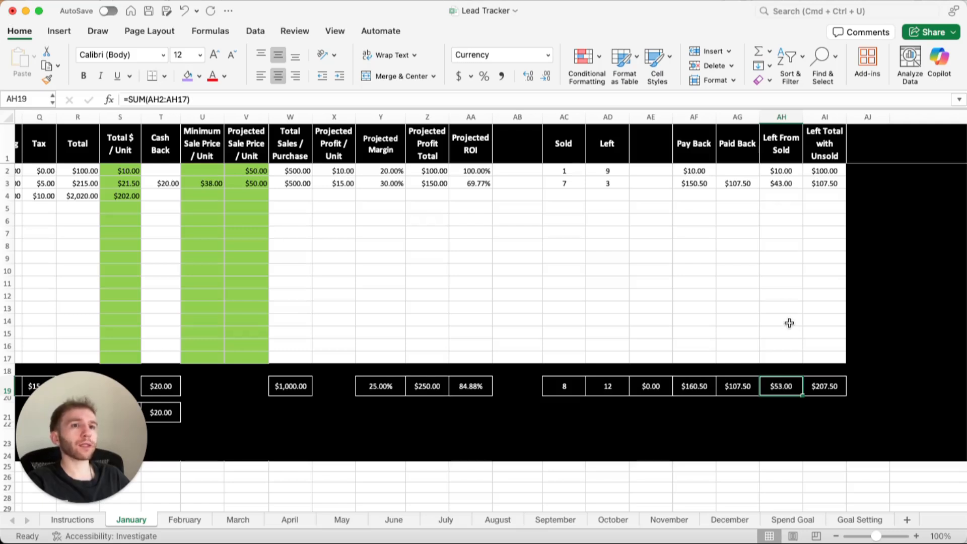
pyautogui.click(729, 173)
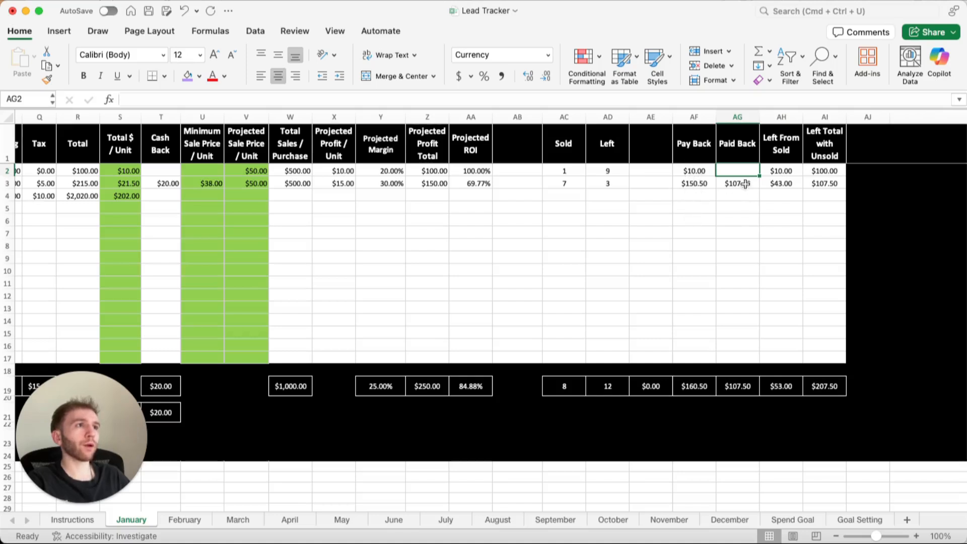
pyautogui.click(684, 182)
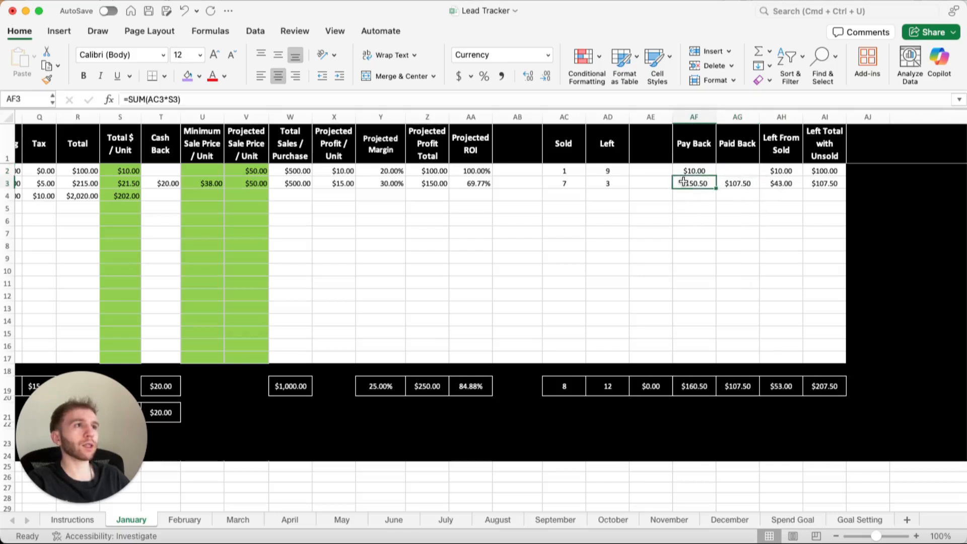
pyautogui.moveTo(739, 184); pyautogui.dragTo(789, 184)
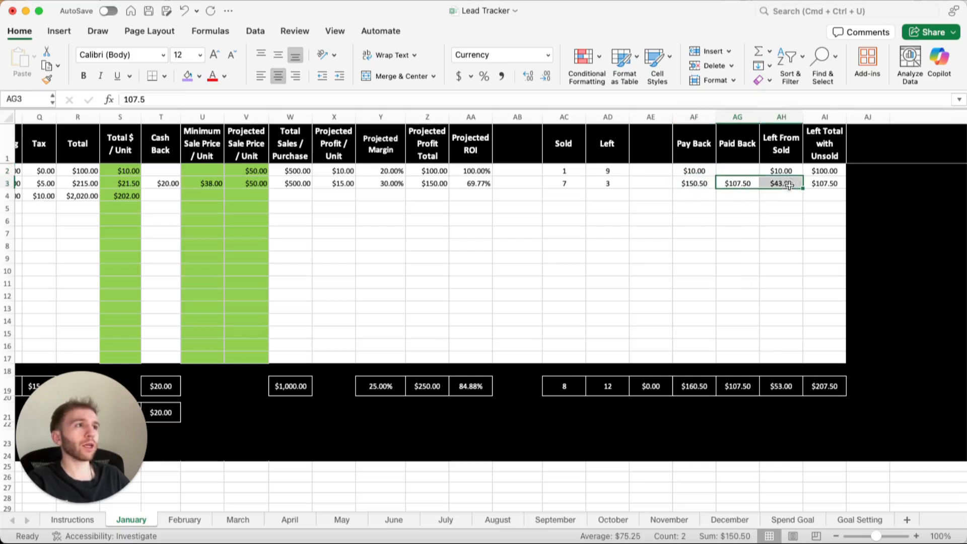
# Enter 10 as the Paid Back amount in row 2 and 150.5 in row 3.
pyautogui.click(756, 170)
pyautogui.write('10')
pyautogui.press('Return')
pyautogui.write('150.5')
pyautogui.press('Return')
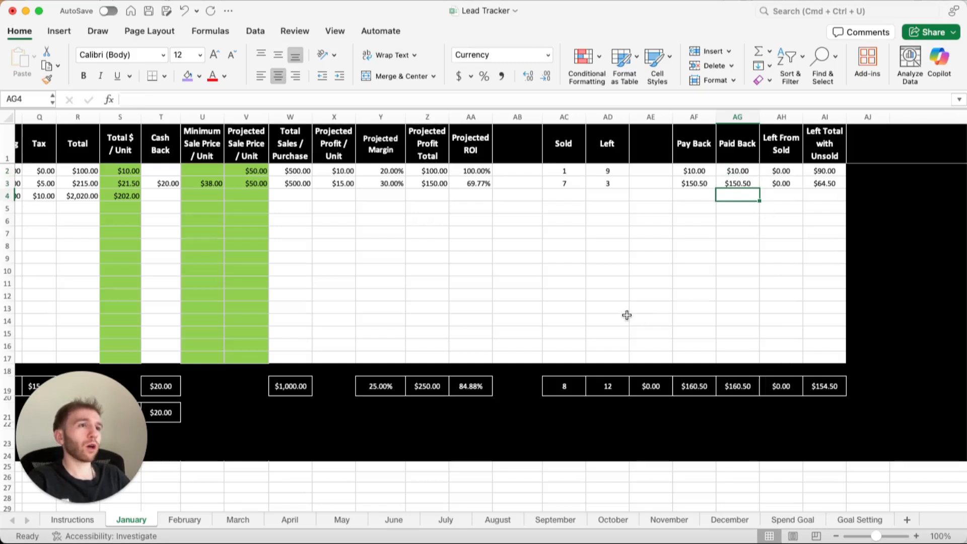
# Enter the label "gold" in cell AG26, beneath the Paid Back column.
pyautogui.click(725, 480)
pyautogui.write('gold')
pyautogui.press('Return')
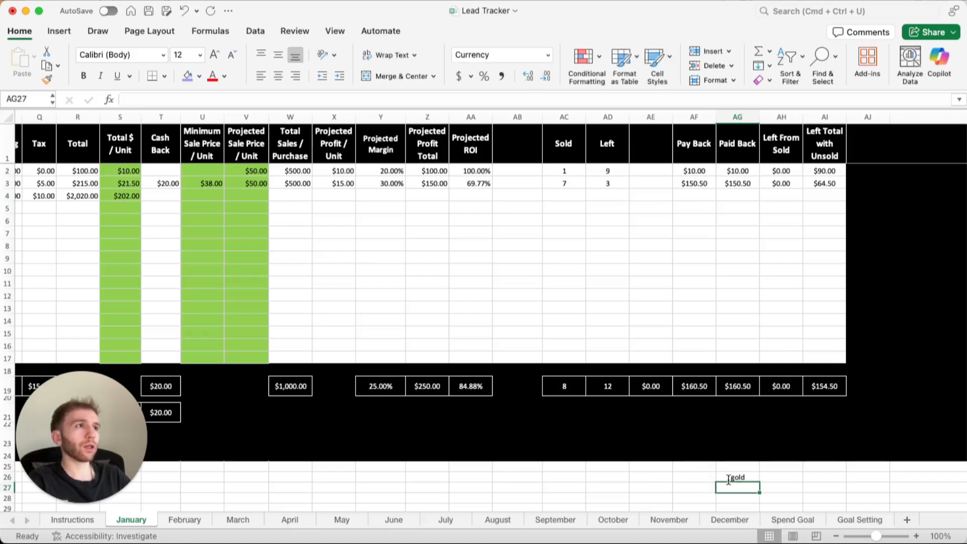
# Filter the Card column to exclude cards C and G, leaving card B and the blank rows.
pyautogui.hscroll(-15, 668, 344)
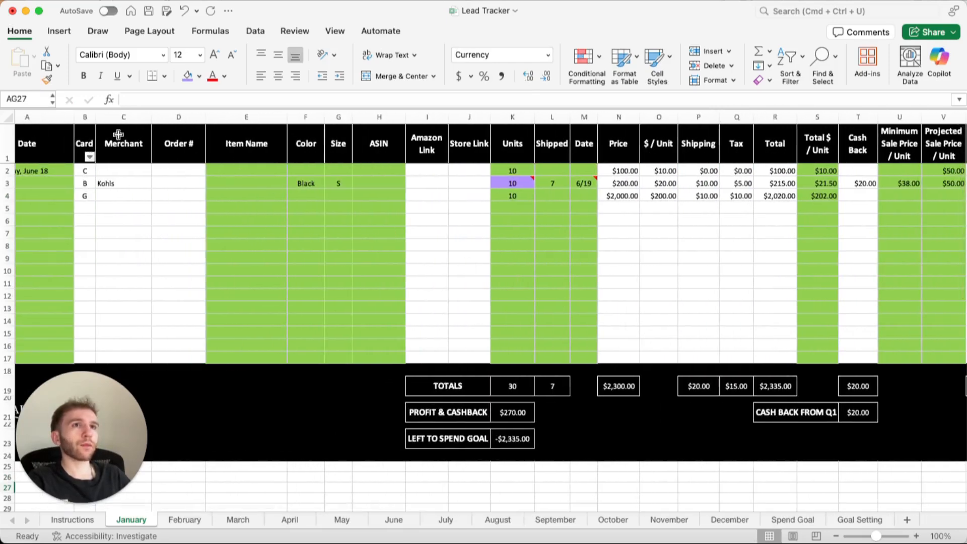
pyautogui.click(89, 157)
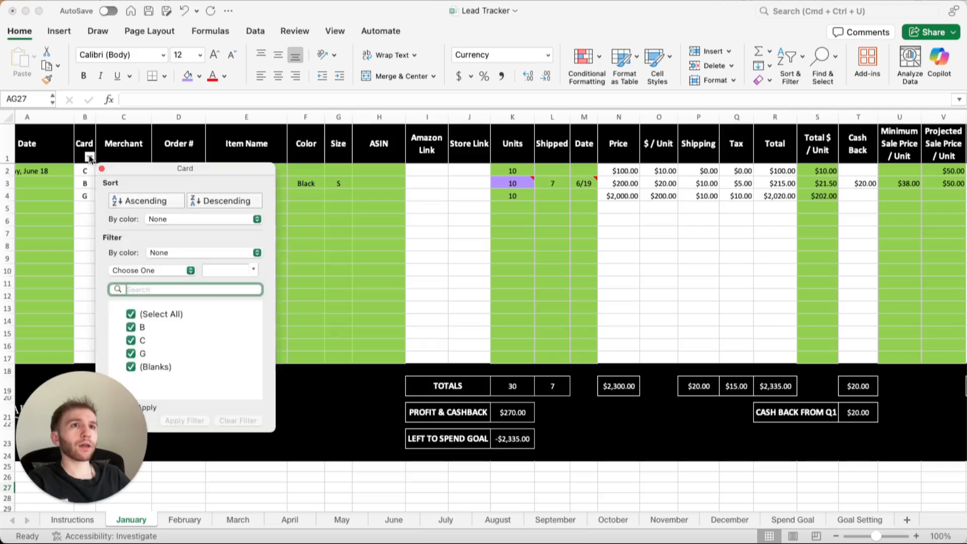
pyautogui.click(130, 342)
pyautogui.click(130, 353)
pyautogui.click(437, 315)
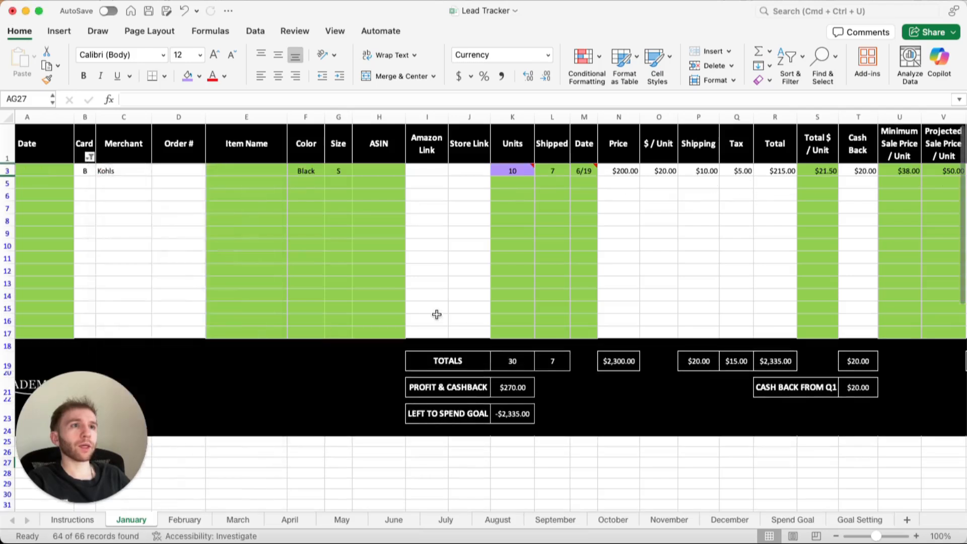
# Set the label in cell AG26, beneath the Paid Back column, to "Blue".
pyautogui.hscroll(4, 464, 314)
pyautogui.hscroll(10, 464, 314)
pyautogui.scroll(-1, 721, 484)
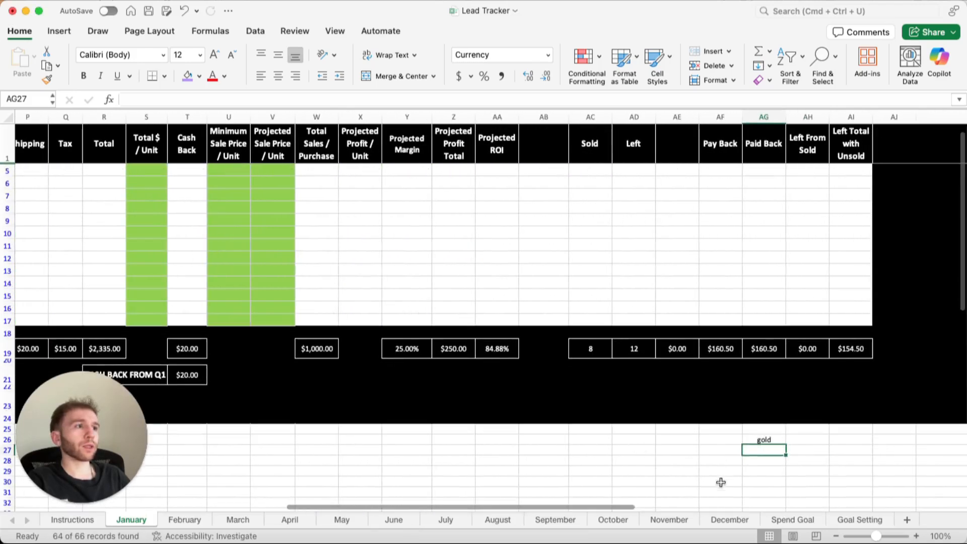
pyautogui.click(758, 440)
pyautogui.write('Blue')
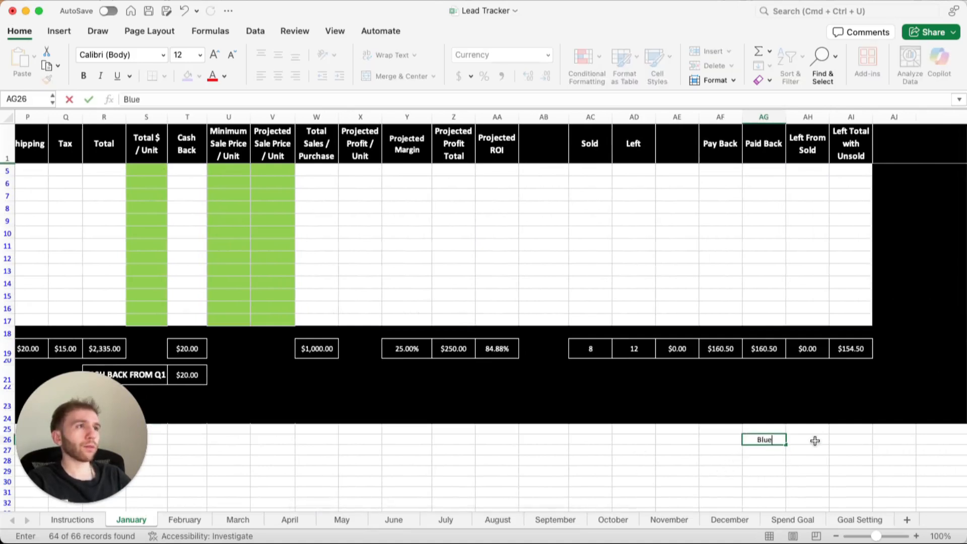
pyautogui.press('Return')
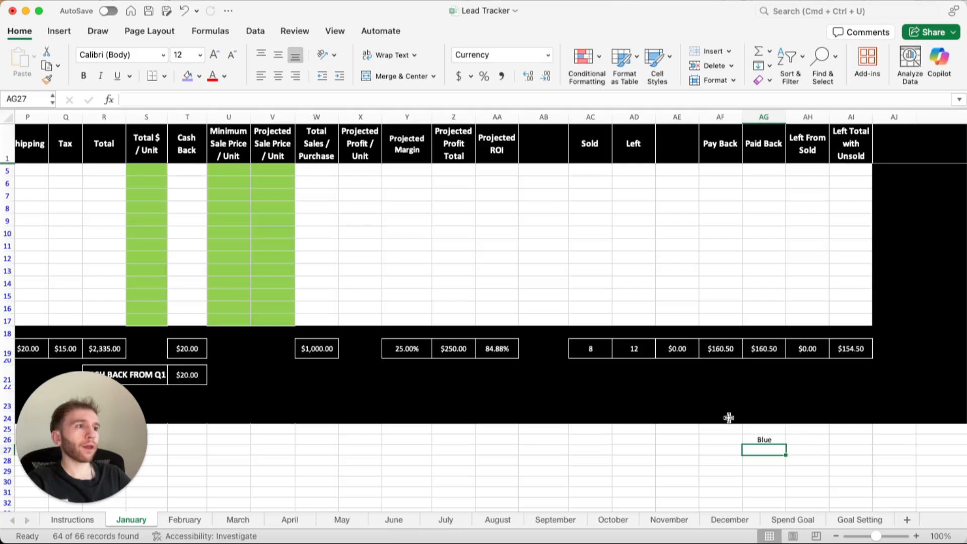
# Enter a SUM formula in AG27 that adds the Left From Sold cells AH3, AH5, AH6, AH7, AH8, AH9 and AH10.
pyautogui.write('=sum(')
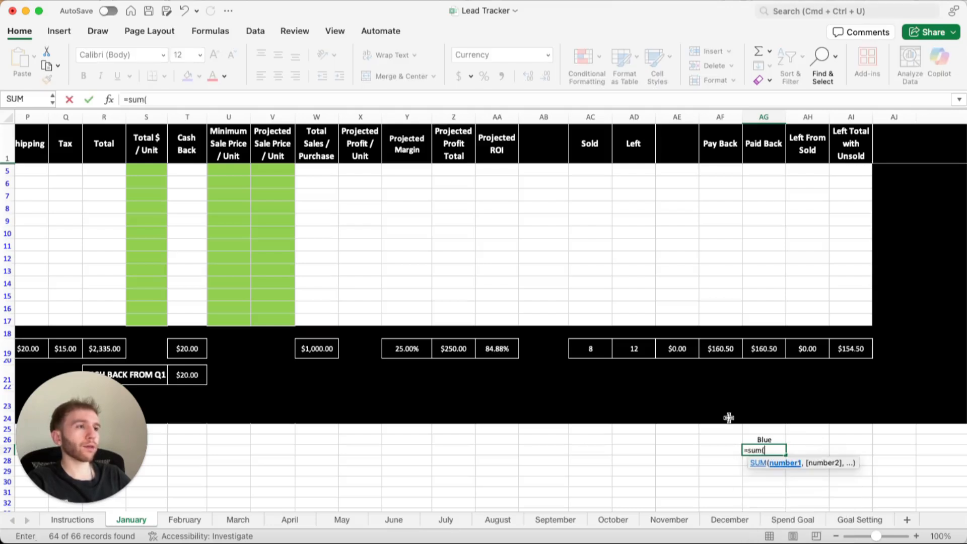
pyautogui.scroll(1, 729, 417)
pyautogui.click(812, 172)
pyautogui.keyDown('super'); pyautogui.click(815, 184); pyautogui.keyUp('super')
pyautogui.keyDown('super'); pyautogui.click(816, 196); pyautogui.keyUp('super')
pyautogui.keyDown('super'); pyautogui.click(816, 208); pyautogui.keyUp('super')
pyautogui.keyDown('super'); pyautogui.click(815, 221); pyautogui.keyUp('super')
pyautogui.keyDown('super'); pyautogui.click(814, 234); pyautogui.keyUp('super')
pyautogui.keyDown('super'); pyautogui.click(814, 245); pyautogui.keyUp('super')
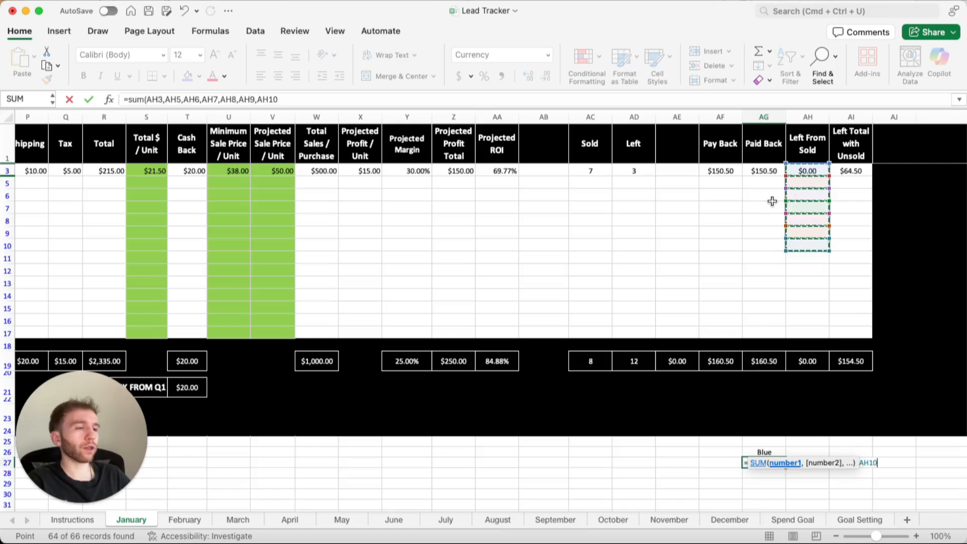
pyautogui.press('Return')
pyautogui.press('Up')
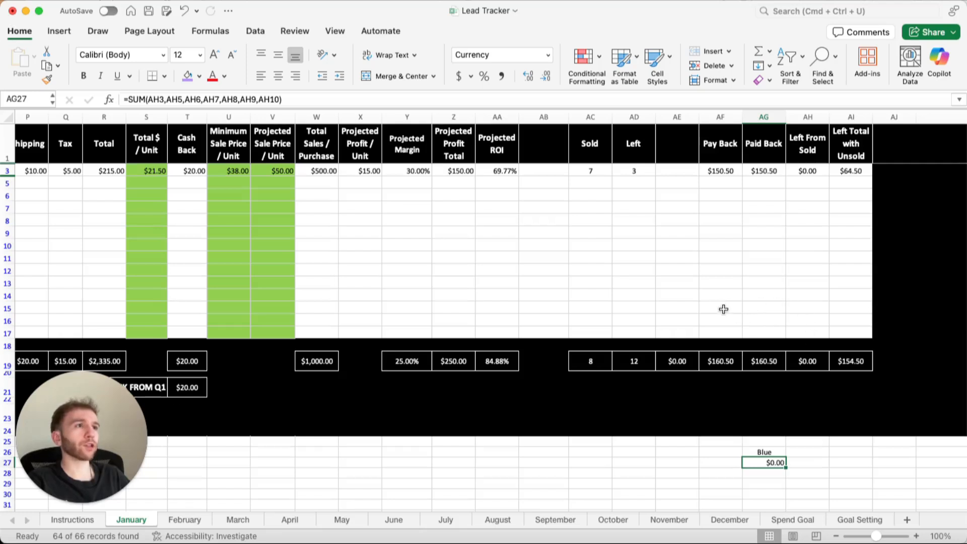
# Reset the Card column filter to include the rows of all cards.
pyautogui.hscroll(-10, 724, 309)
pyautogui.hscroll(-3, 723, 309)
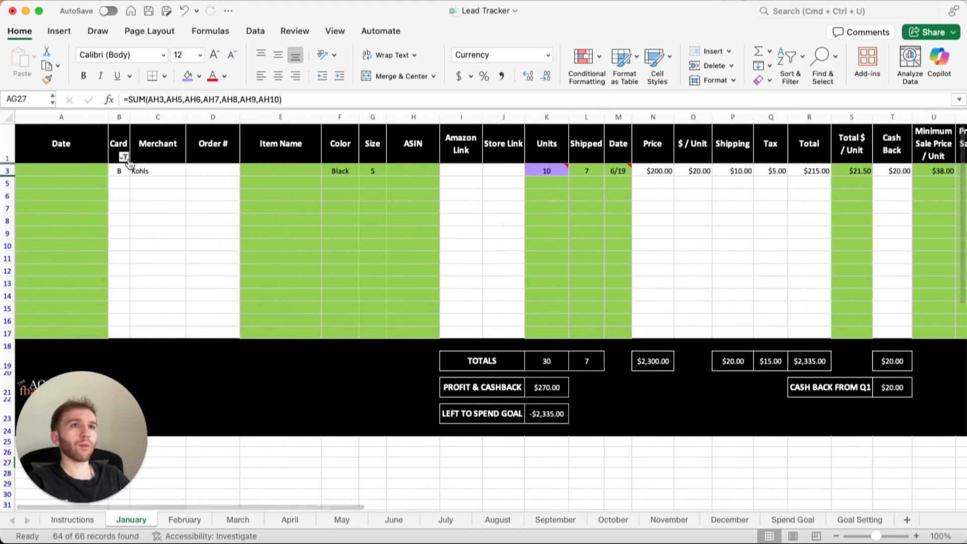
pyautogui.click(123, 157)
pyautogui.click(165, 348)
pyautogui.click(441, 295)
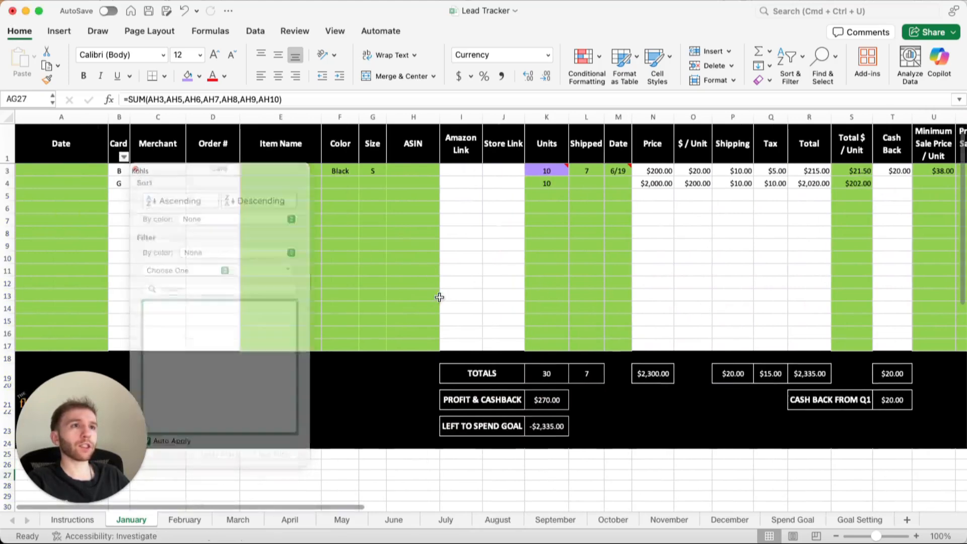
# Examine the columns from Total Sales / Purchase to Projected ROI, and the Projected Sale Price / Unit column.
pyautogui.hscroll(8, 539, 284)
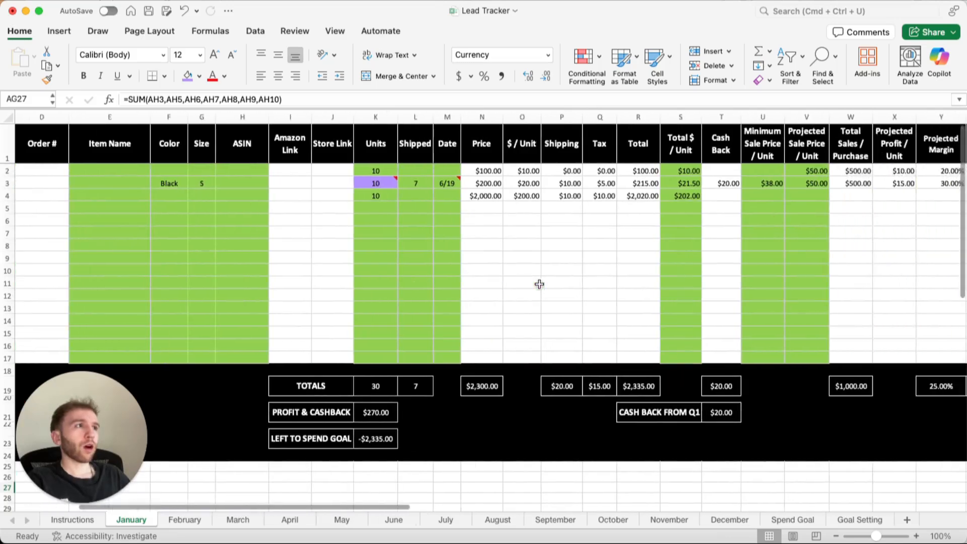
pyautogui.hscroll(5, 539, 284)
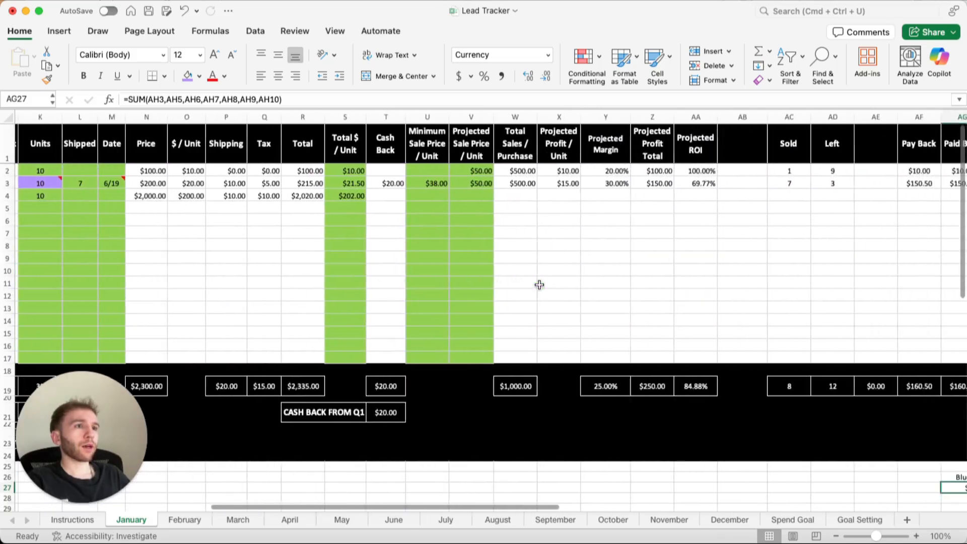
pyautogui.hscroll(2, 539, 284)
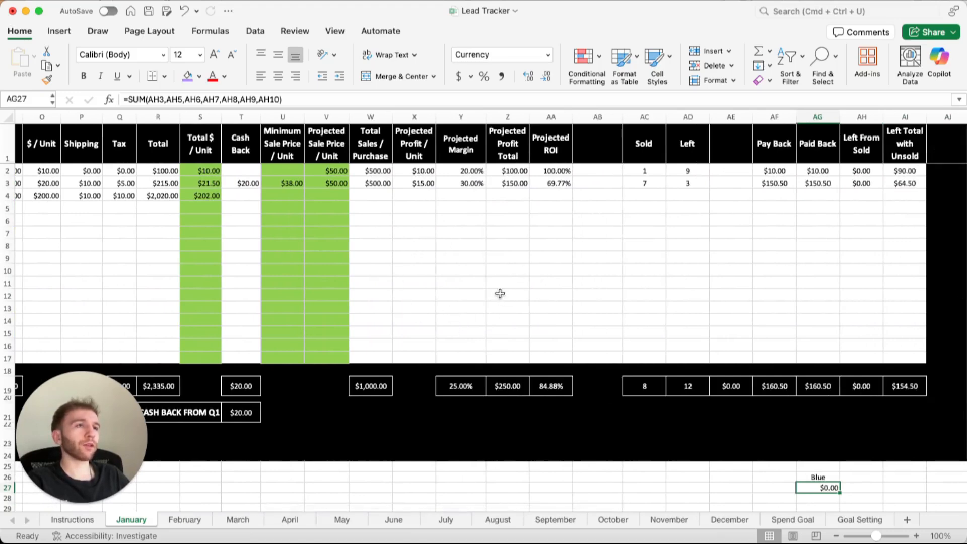
pyautogui.click(385, 118)
pyautogui.keyDown('shift'); pyautogui.click(538, 117); pyautogui.keyUp('shift')
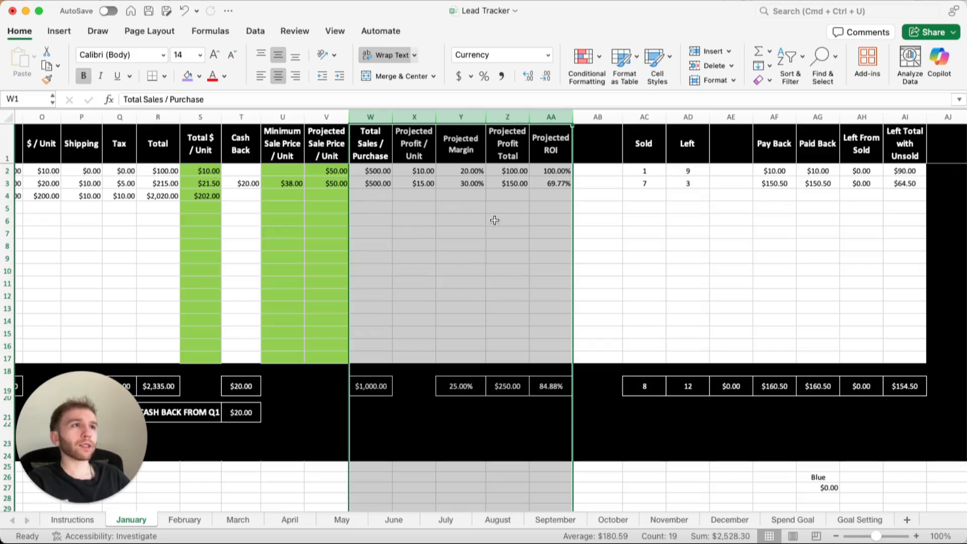
pyautogui.hscroll(-10, 478, 221)
pyautogui.click(443, 220)
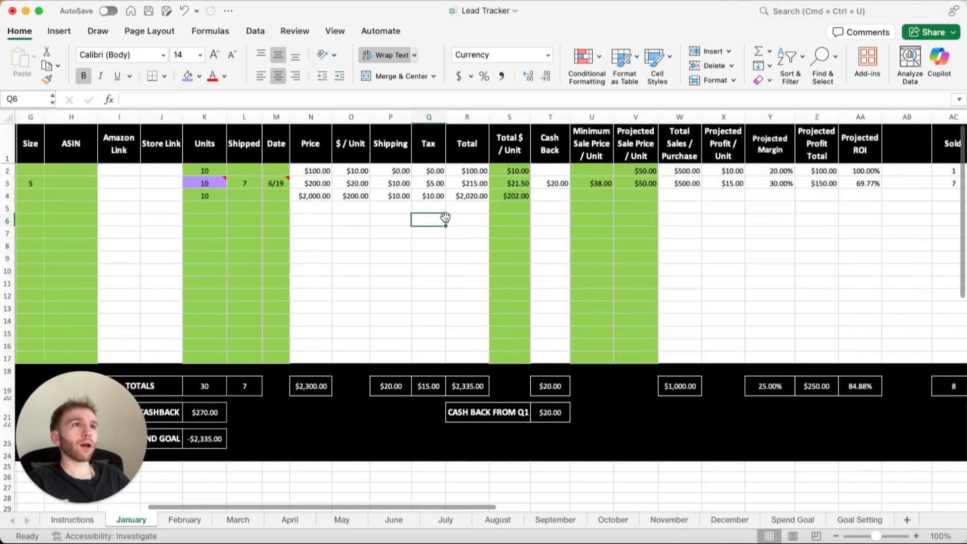
pyautogui.click(636, 117)
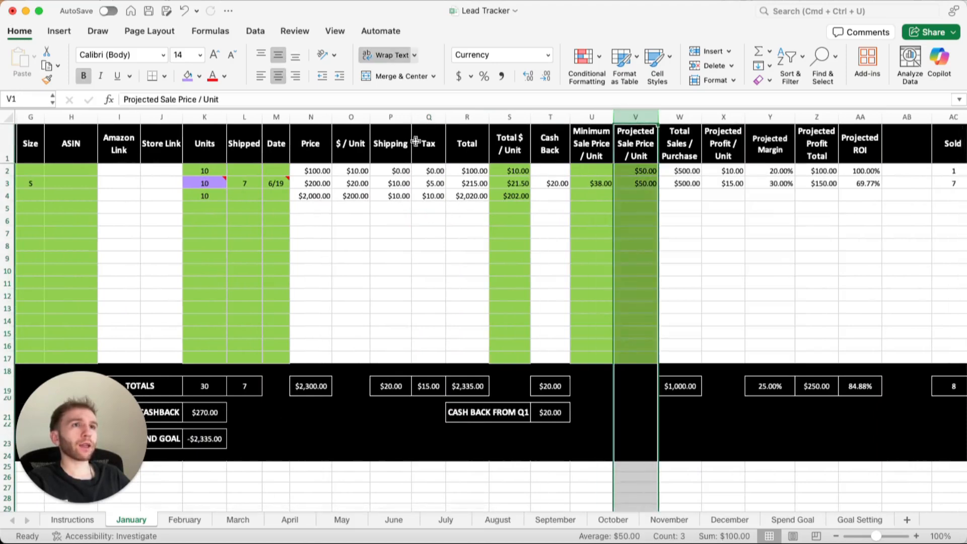
pyautogui.click(430, 245)
pyautogui.hscroll(-8, 430, 245)
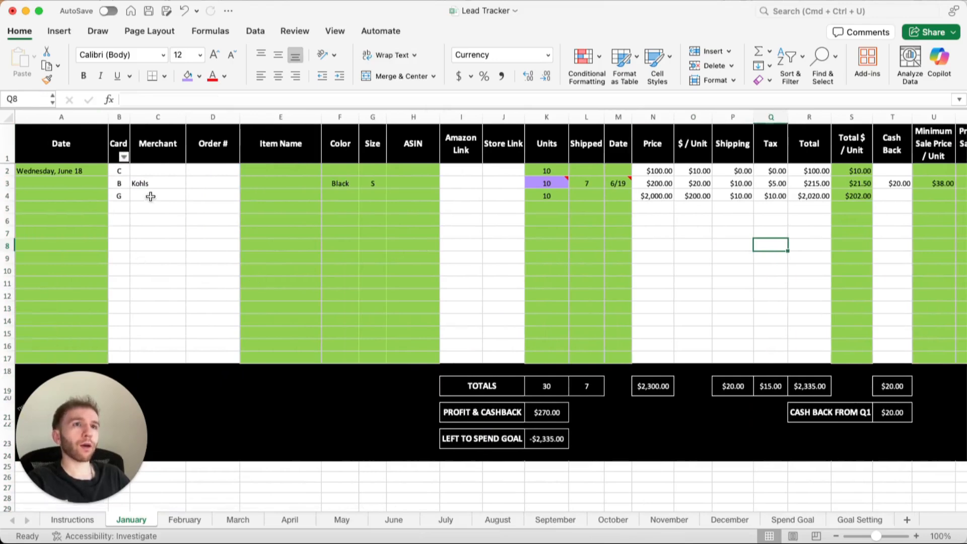
# Highlight the Date, Merchant, Units, Total $ / Unit, Projected Sale Price / Unit and Minimum Sale Price / Unit columns to review the key fields.
pyautogui.click(67, 117)
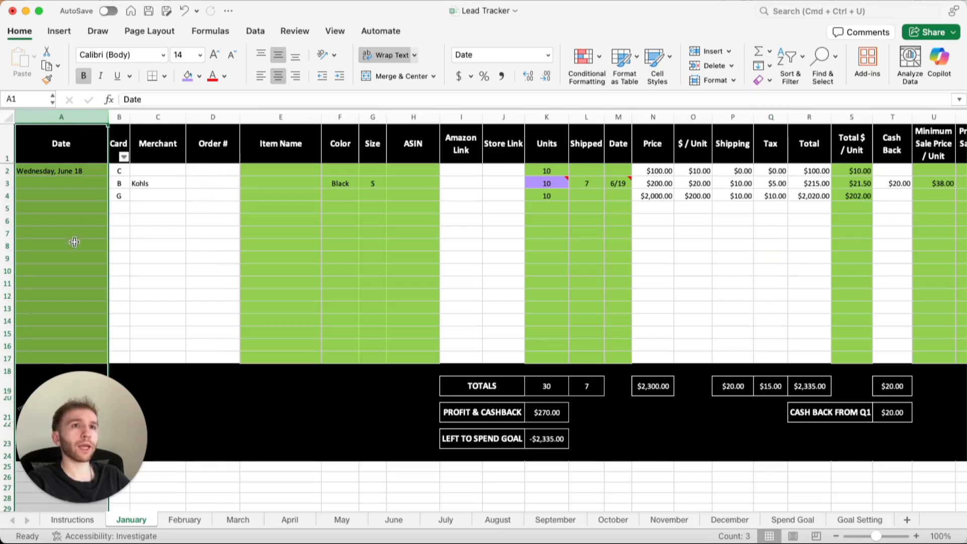
pyautogui.click(144, 117)
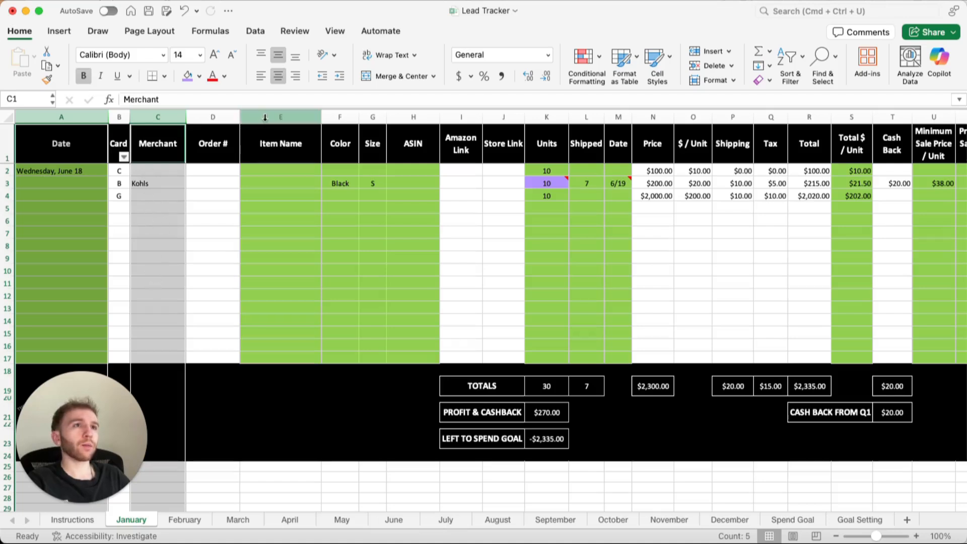
pyautogui.keyDown('super'); pyautogui.click(547, 117); pyautogui.keyUp('super')
pyautogui.scroll(-1, 593, 234)
pyautogui.scroll(1, 594, 234)
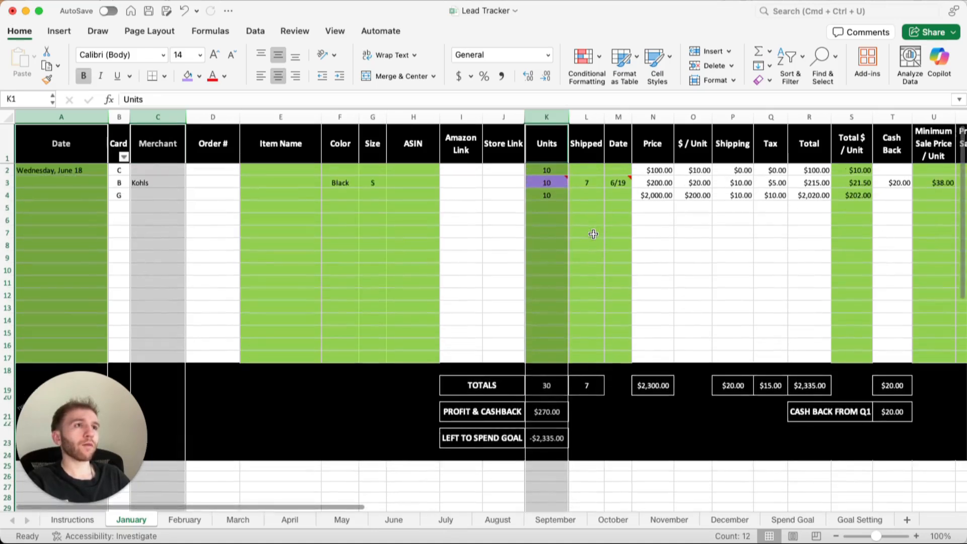
pyautogui.hscroll(2, 594, 233)
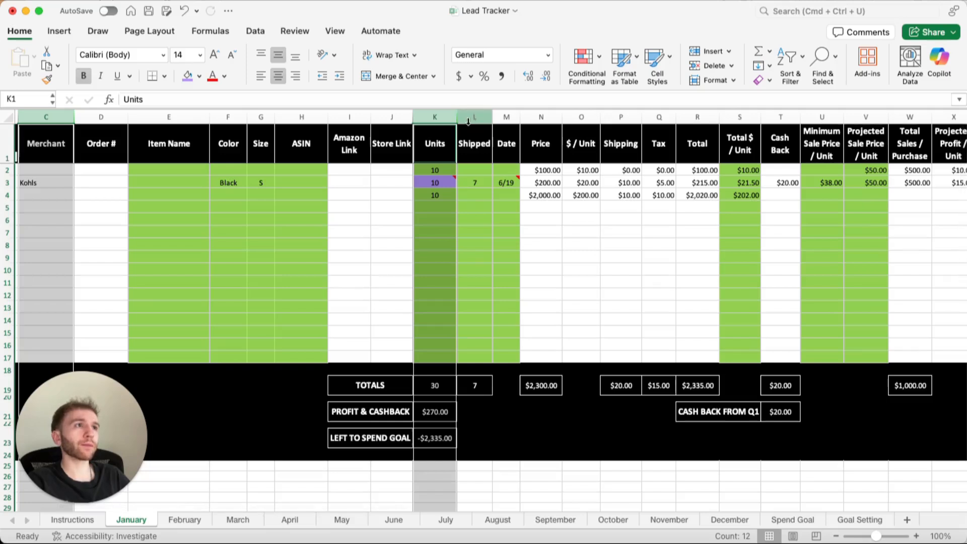
pyautogui.keyDown('super'); pyautogui.click(742, 119); pyautogui.keyUp('super')
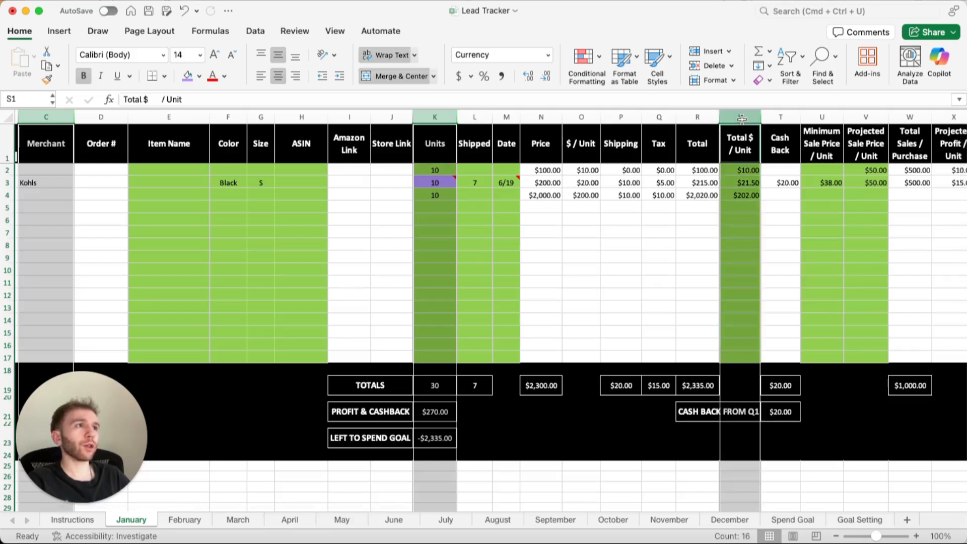
pyautogui.keyDown('super'); pyautogui.click(880, 116); pyautogui.keyUp('super')
pyautogui.keyDown('super'); pyautogui.click(826, 117); pyautogui.keyUp('super')
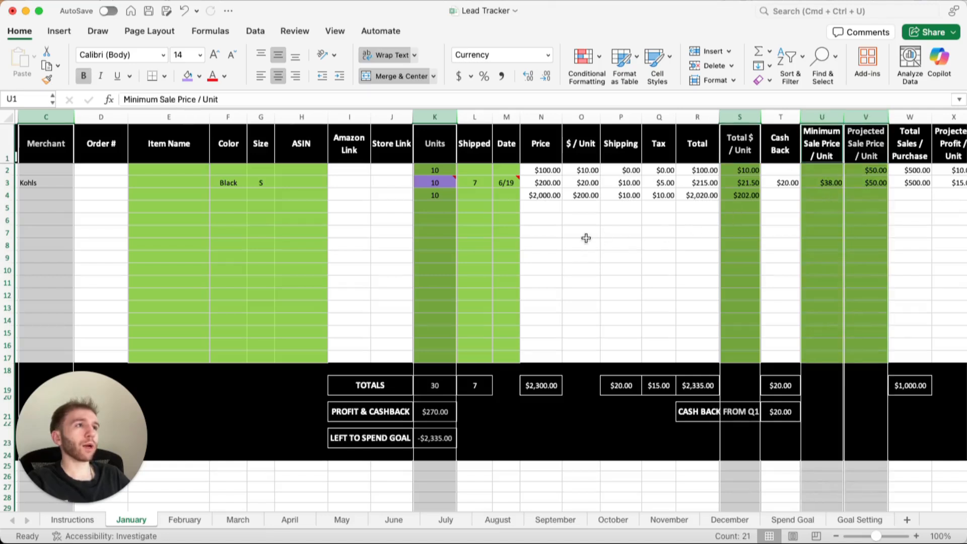
pyautogui.hscroll(-4, 586, 237)
pyautogui.click(432, 236)
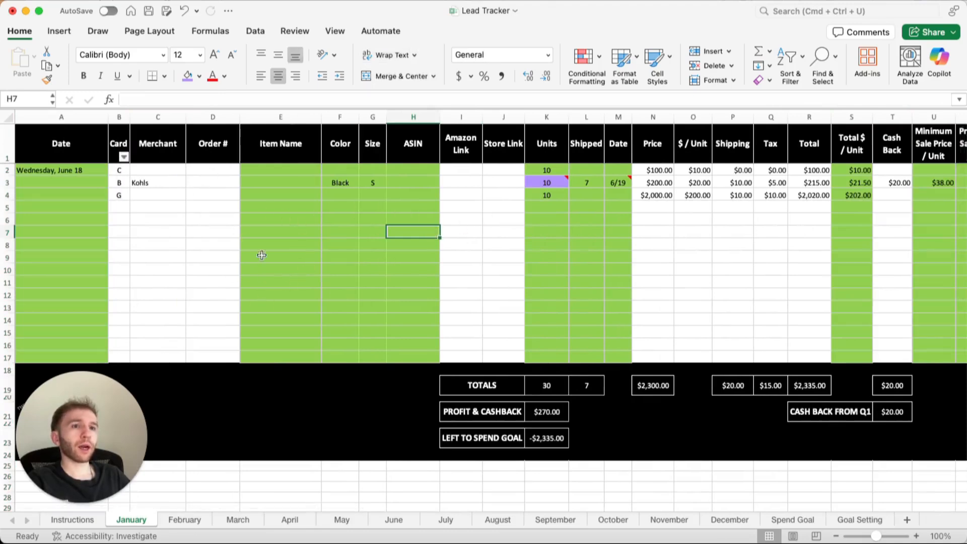
pyautogui.click(159, 116)
pyautogui.click(242, 233)
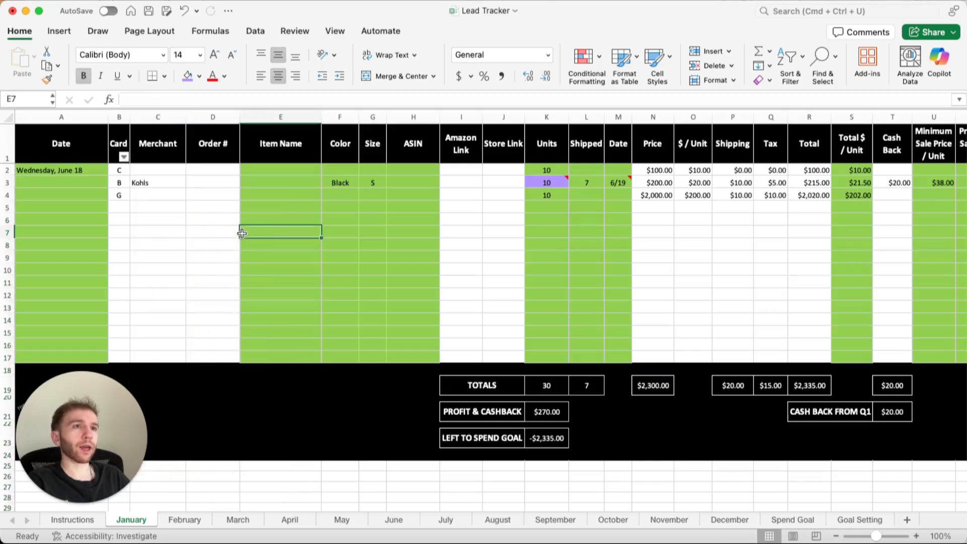
pyautogui.hscroll(5, 497, 232)
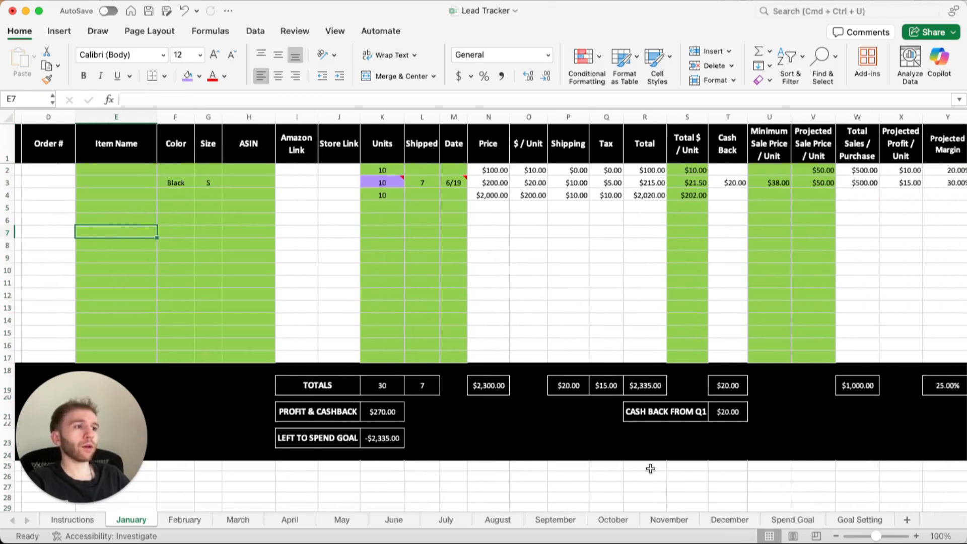
# Examine the Spend Total formulas on the Spend Goal sheet and the January sheet's total in R19 that feeds them.
pyautogui.click(787, 521)
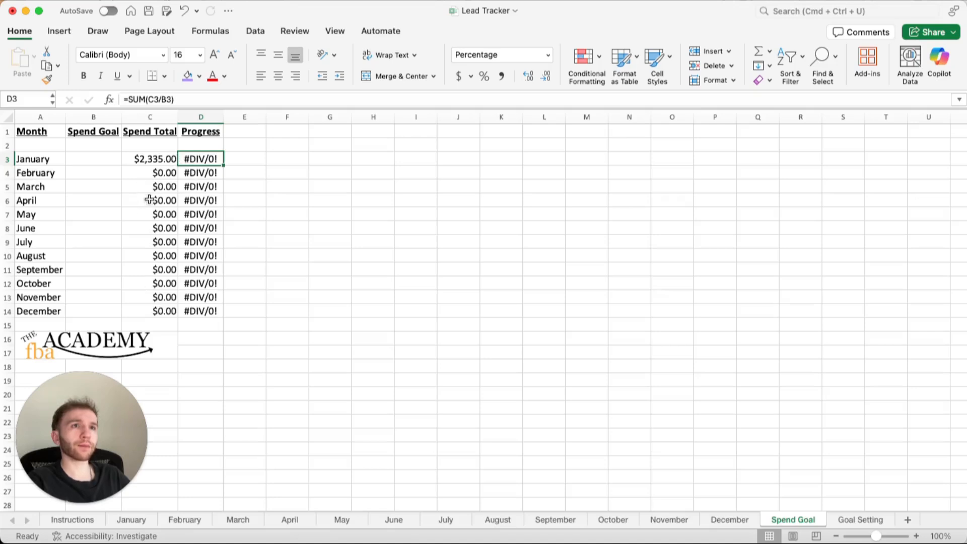
pyautogui.click(148, 175)
pyautogui.press('Down')
pyautogui.press('Down')
pyautogui.press('Down')
pyautogui.press('Down')
pyautogui.press('Down')
pyautogui.press('Down')
pyautogui.press('Down')
pyautogui.press('Down')
pyautogui.press('Down')
pyautogui.press('Down')
pyautogui.press('Up')
pyautogui.press('Up')
pyautogui.press('Up')
pyautogui.press('Up')
pyautogui.press('Up')
pyautogui.press('Up')
pyautogui.press('Up')
pyautogui.press('Up')
pyautogui.press('Up')
pyautogui.press('Up')
pyautogui.press('Up')
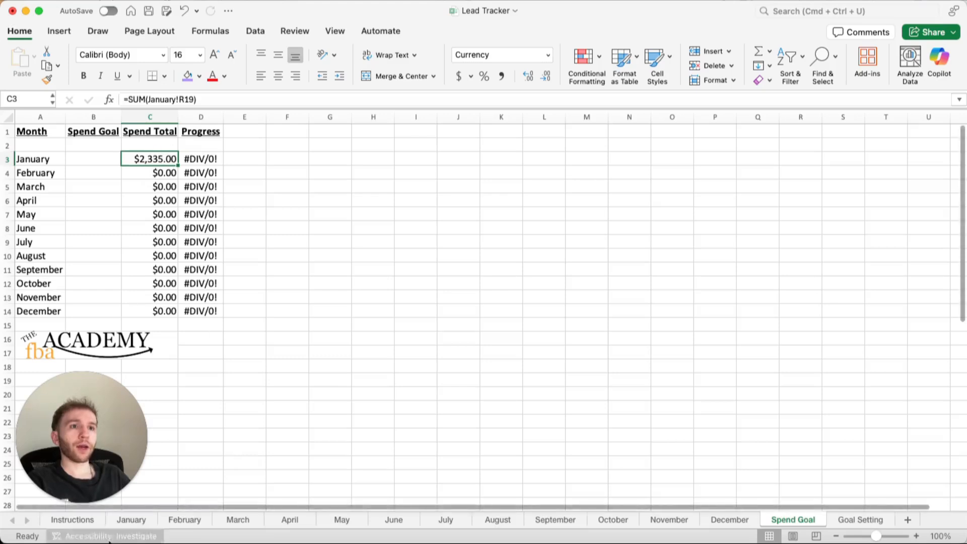
pyautogui.click(127, 520)
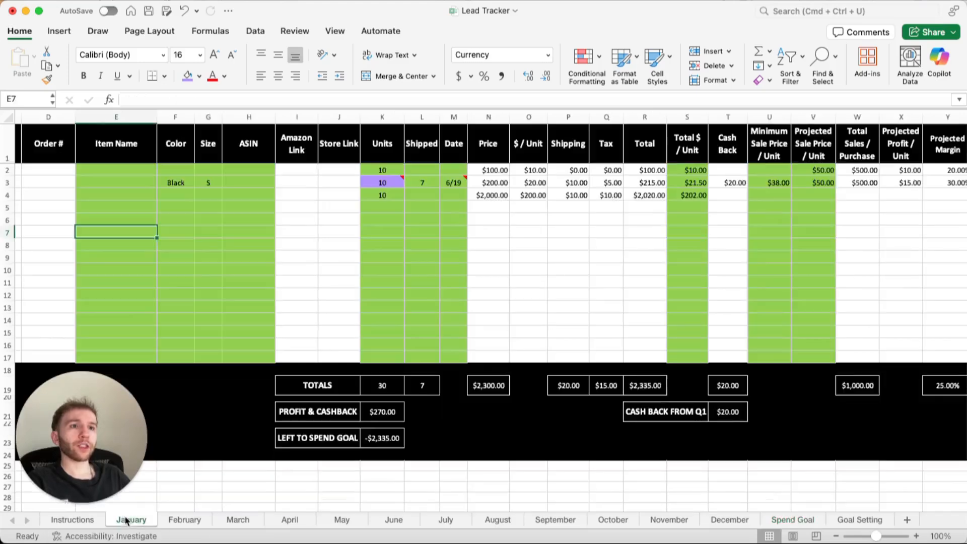
pyautogui.click(635, 385)
pyautogui.doubleClick(650, 385)
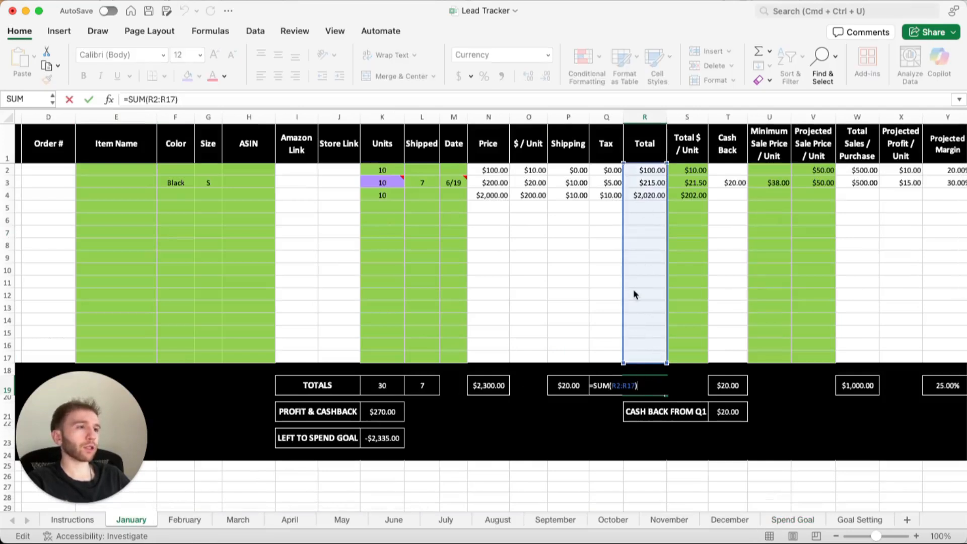
pyautogui.press('Escape')
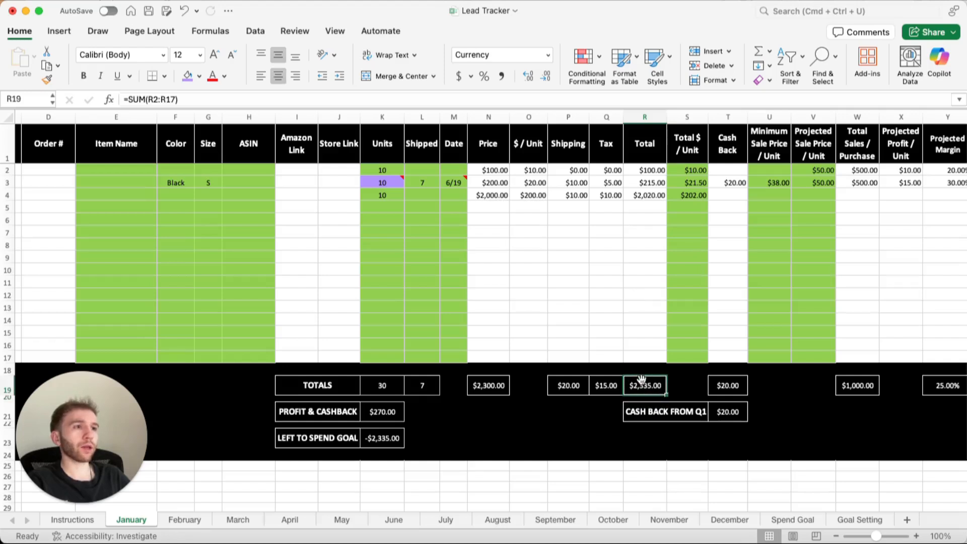
# Enter 10000 as January's spend goal in cell B3 of the Spend Goal sheet.
pyautogui.click(793, 519)
pyautogui.click(91, 159)
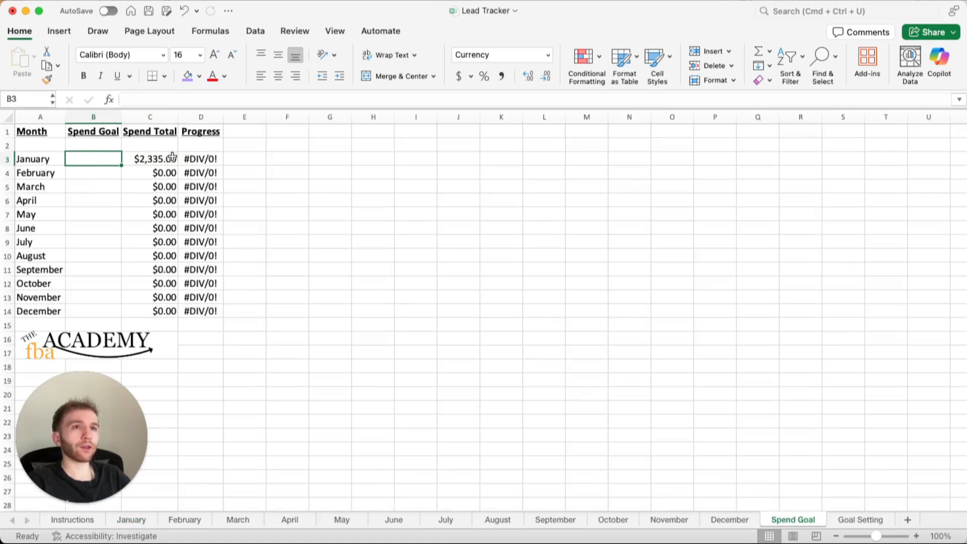
pyautogui.write('10000')
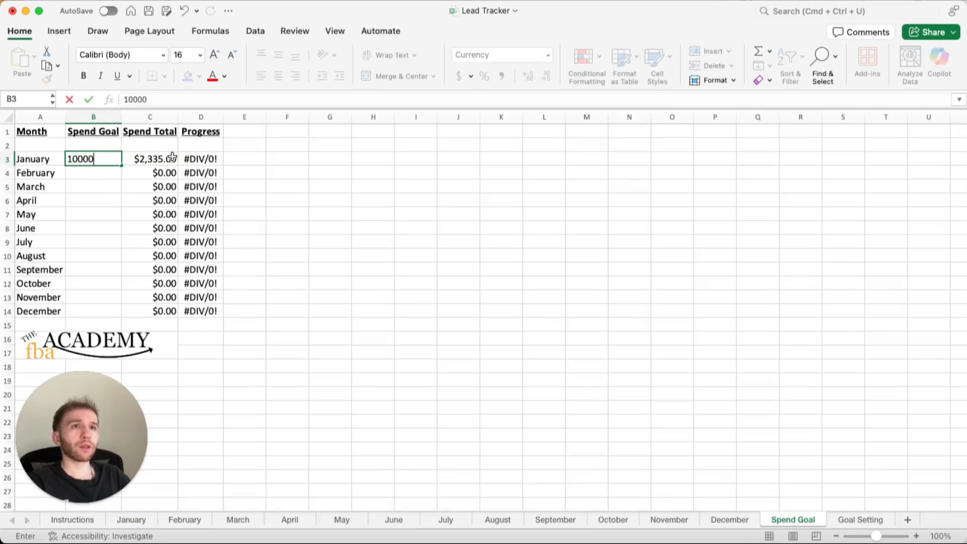
pyautogui.press('Return')
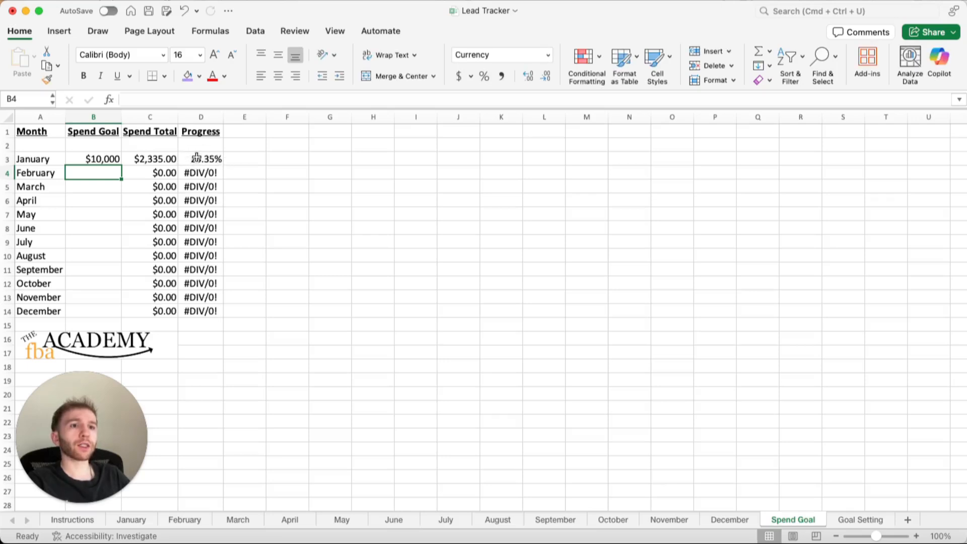
# Replace the January sheet's Left To Spend Goal formula in K23 with =SUM(R19-'Spend Goal'!B3).
pyautogui.click(132, 519)
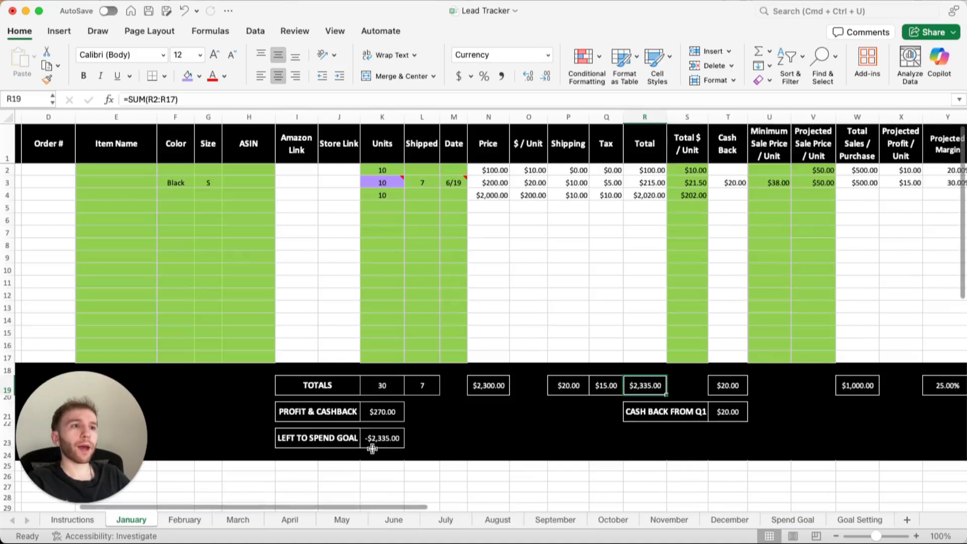
pyautogui.click(390, 438)
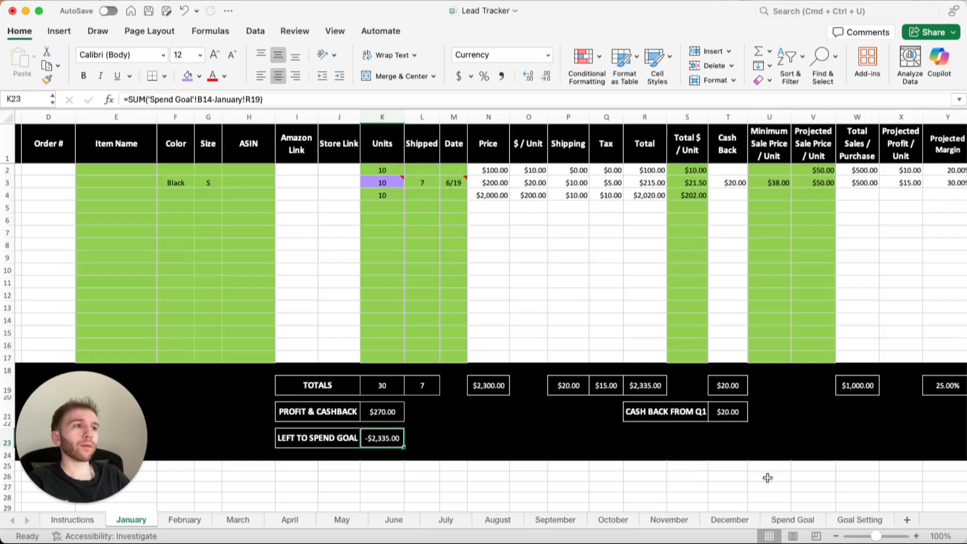
pyautogui.click(793, 520)
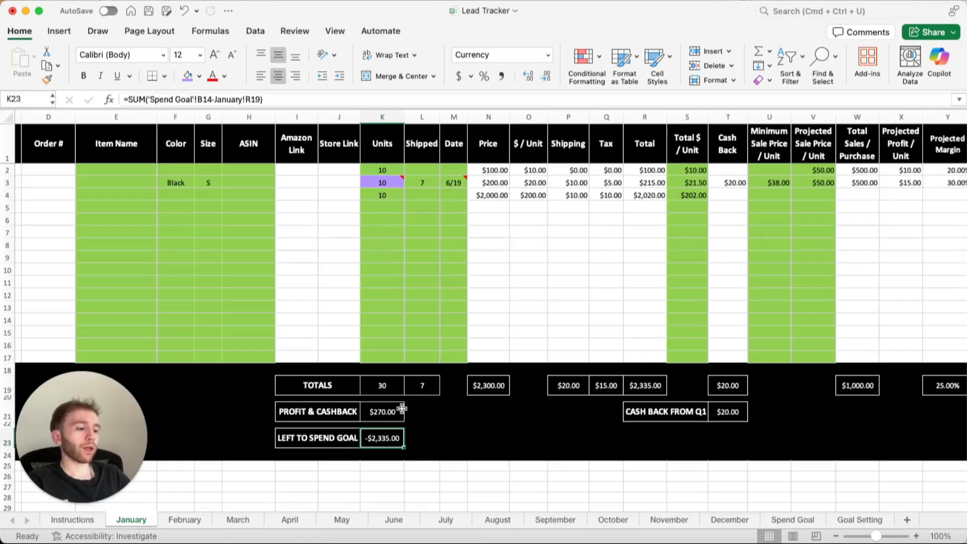
pyautogui.write('=sum(')
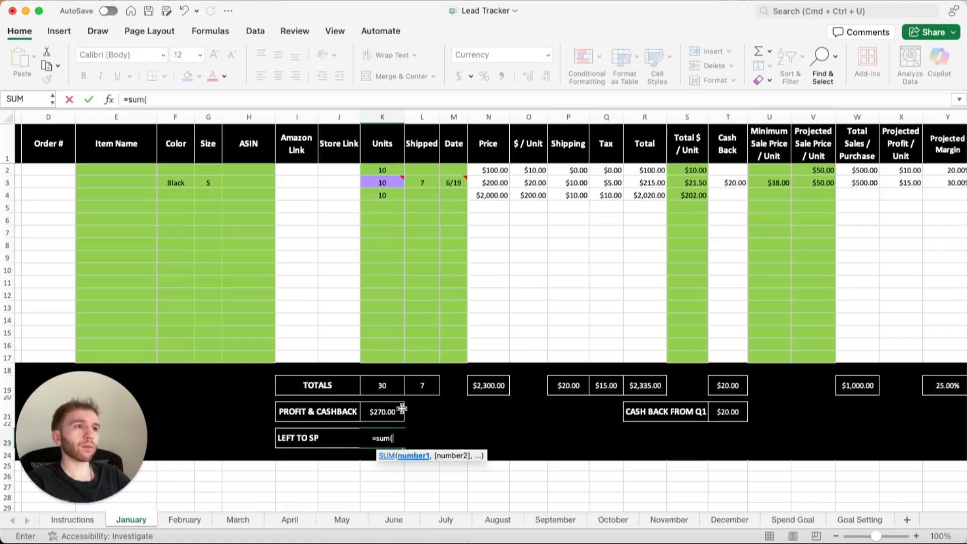
pyautogui.click(660, 382)
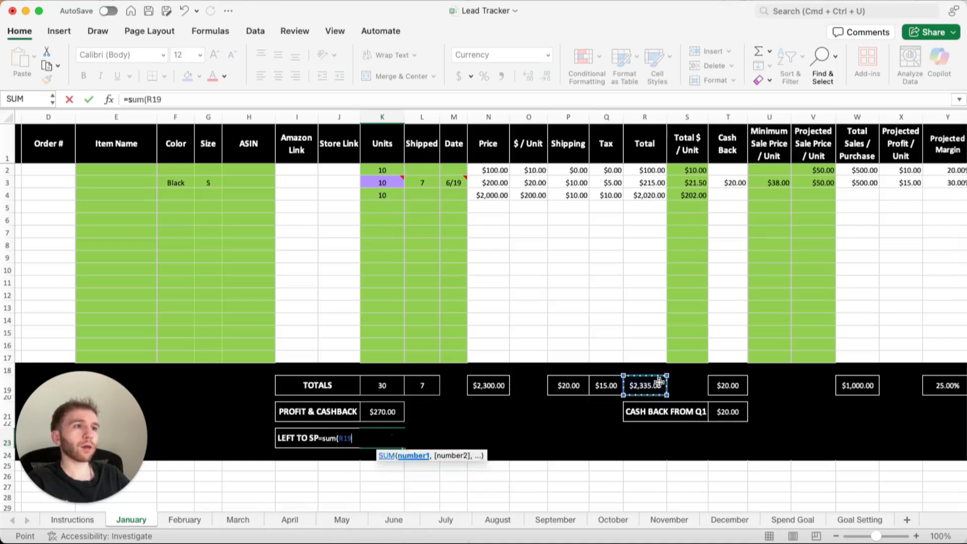
pyautogui.write('-')
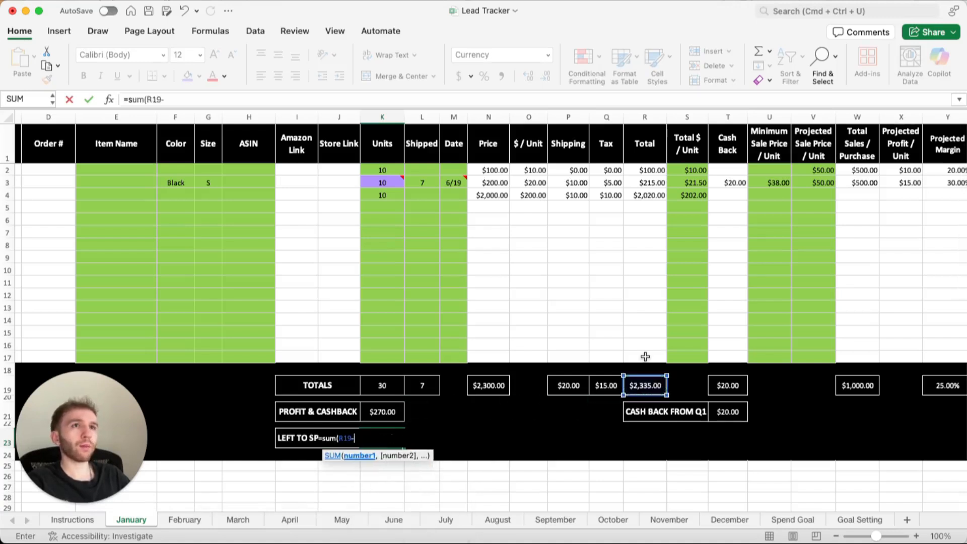
pyautogui.click(796, 519)
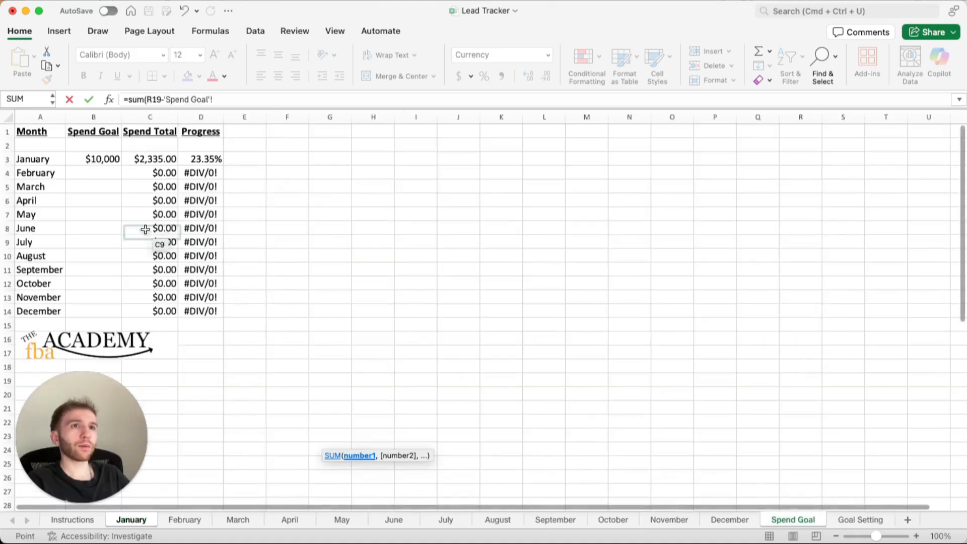
pyautogui.click(108, 160)
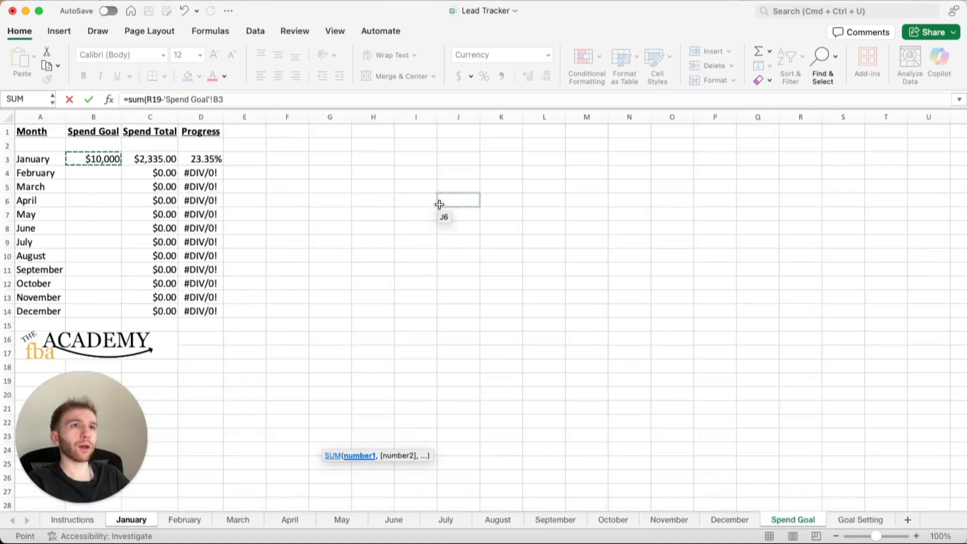
pyautogui.click(412, 100)
pyautogui.press('Return')
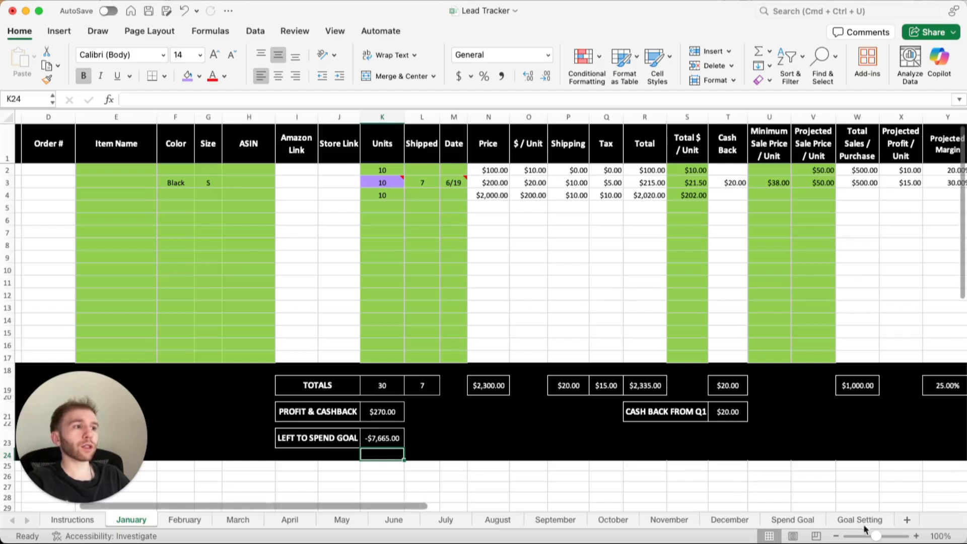
# Examine the Goal Setting sheet's profit, buy cost, ROI and profit goal fields and its daily, weekly and monthly spending headings.
pyautogui.click(789, 520)
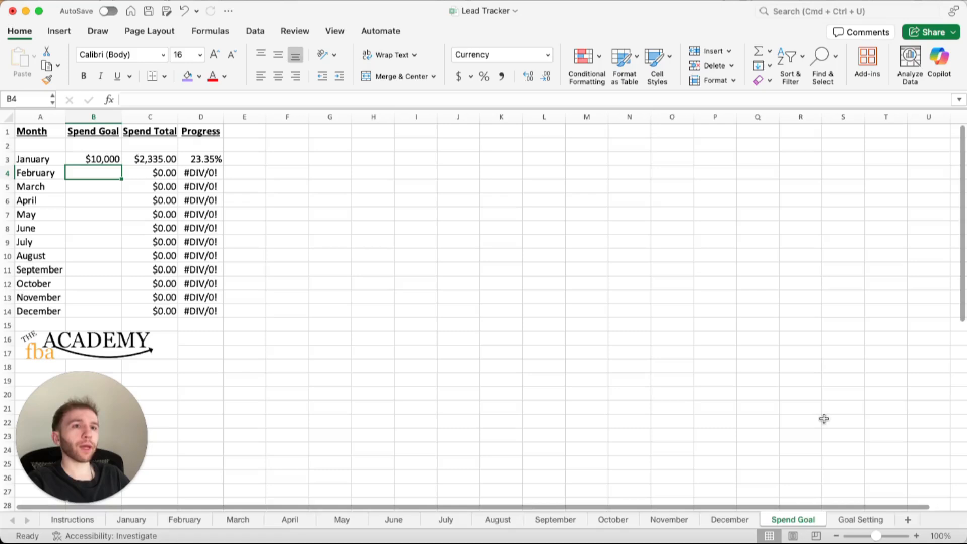
pyautogui.click(861, 520)
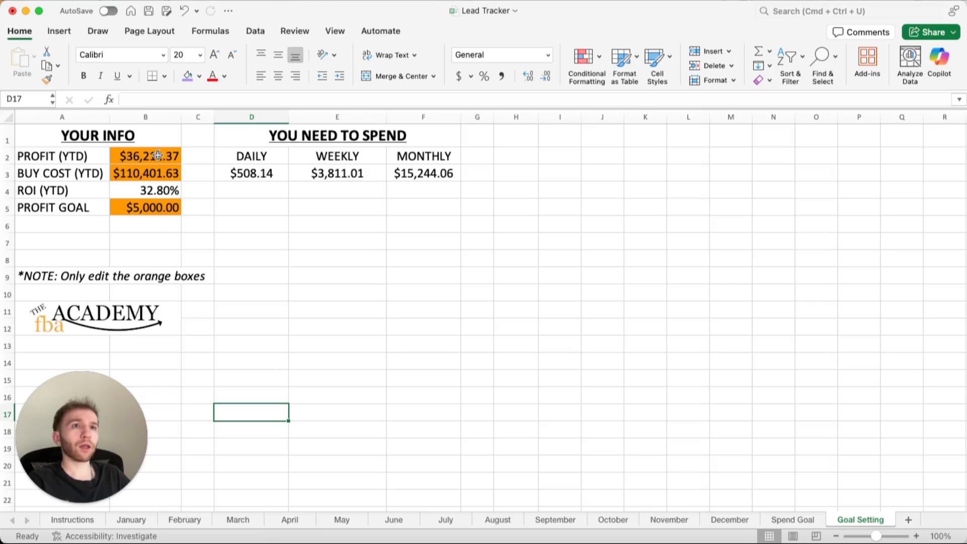
pyautogui.click(94, 157)
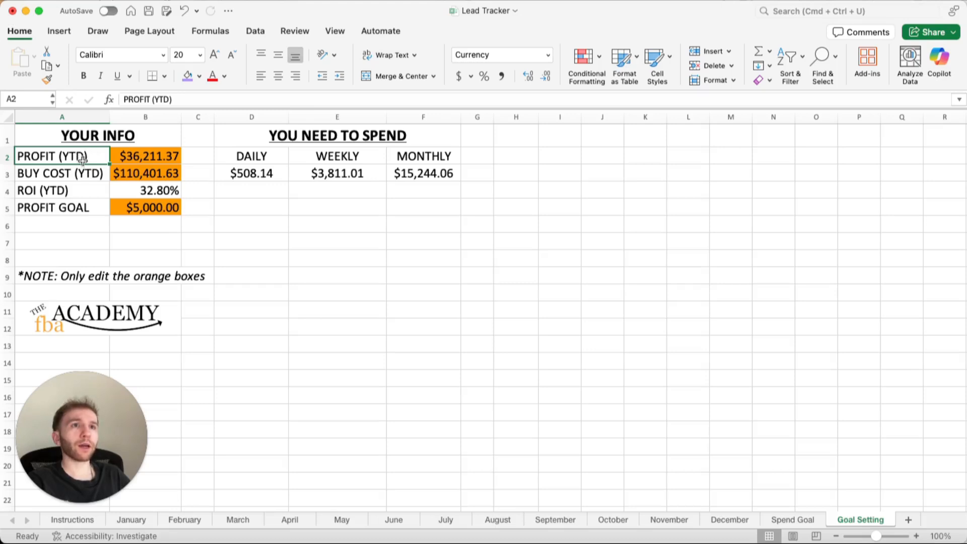
pyautogui.click(84, 172)
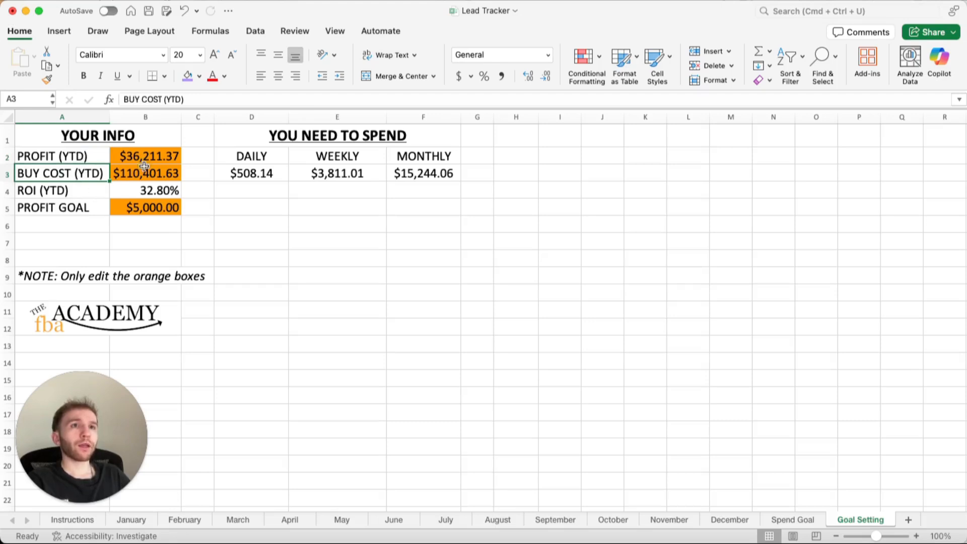
pyautogui.click(100, 194)
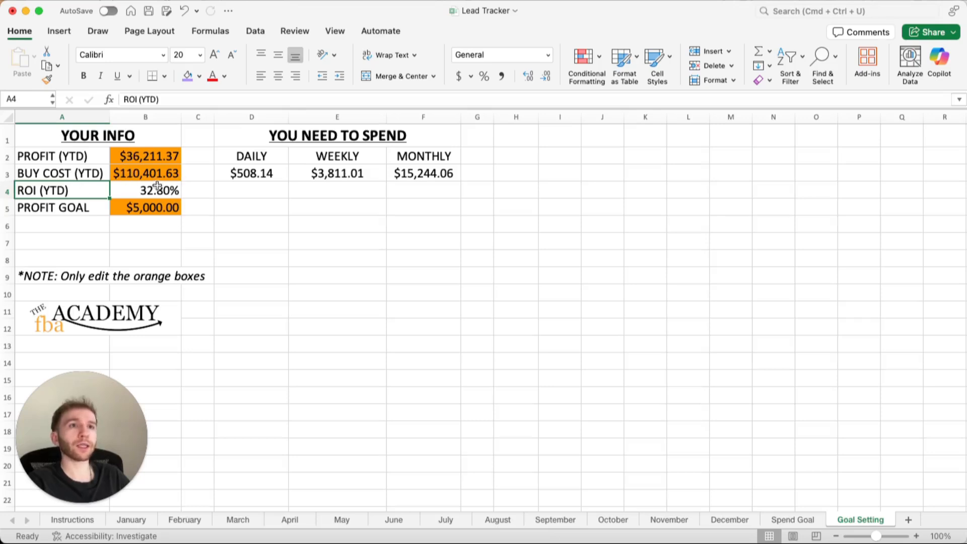
pyautogui.click(71, 206)
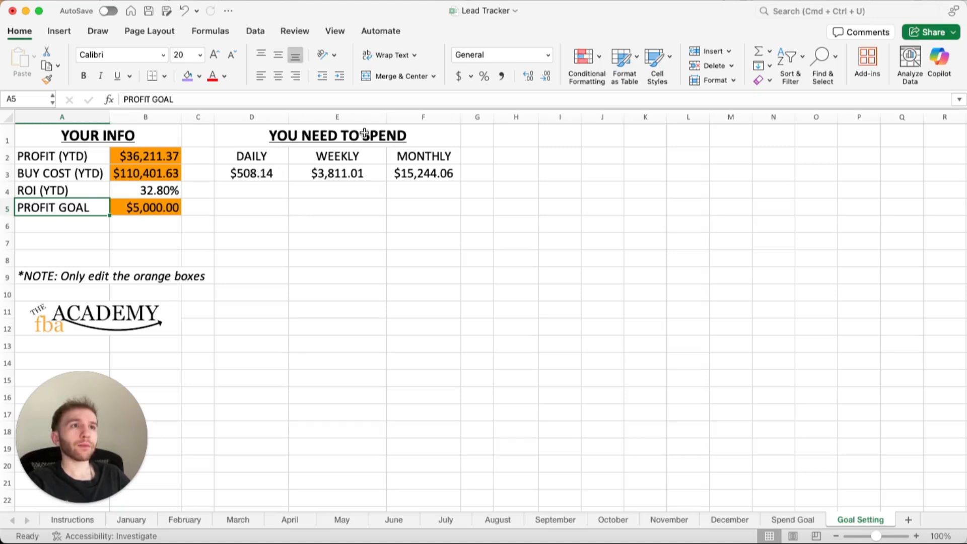
pyautogui.click(239, 157)
pyautogui.click(339, 155)
pyautogui.click(436, 155)
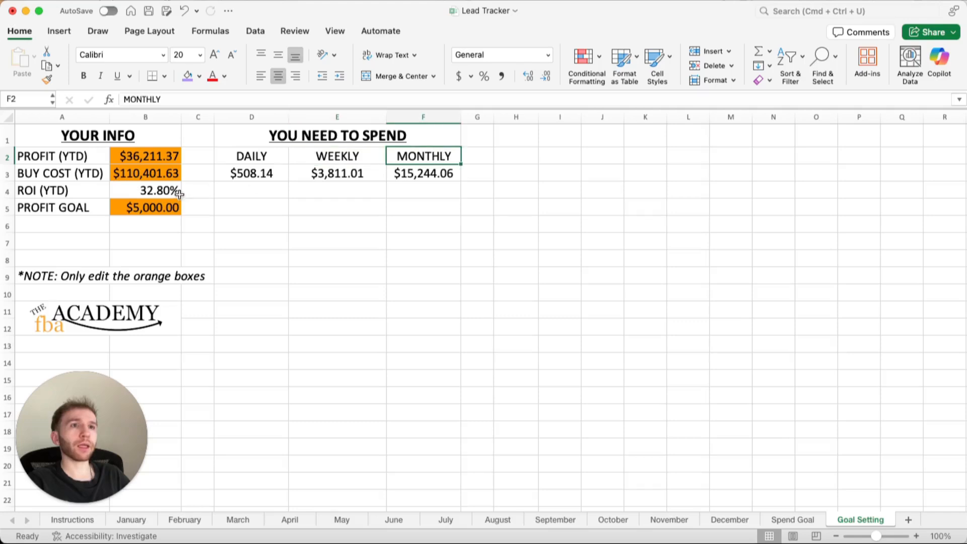
# Try profit goals of 10000 and 2500 in cell B5 to compare the required spending.
pyautogui.click(152, 207)
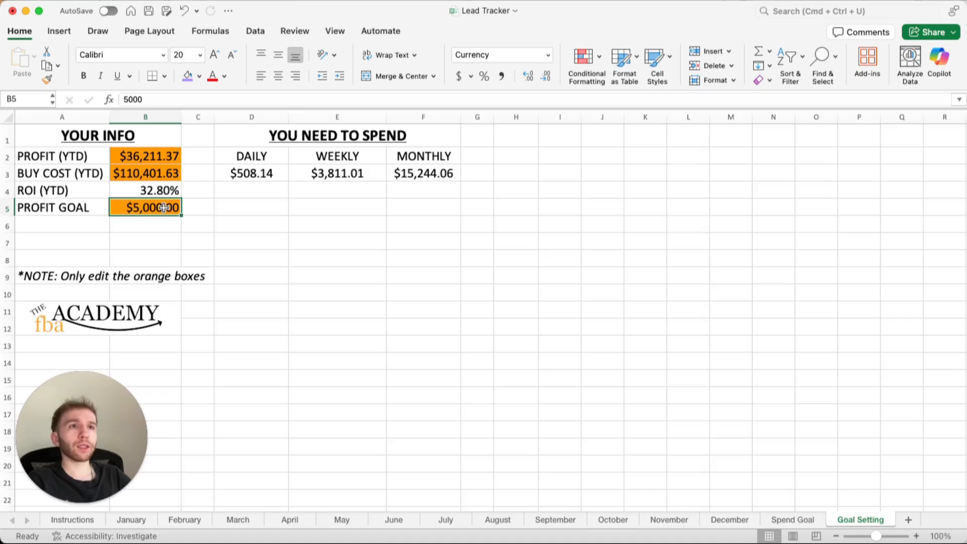
pyautogui.write('10000')
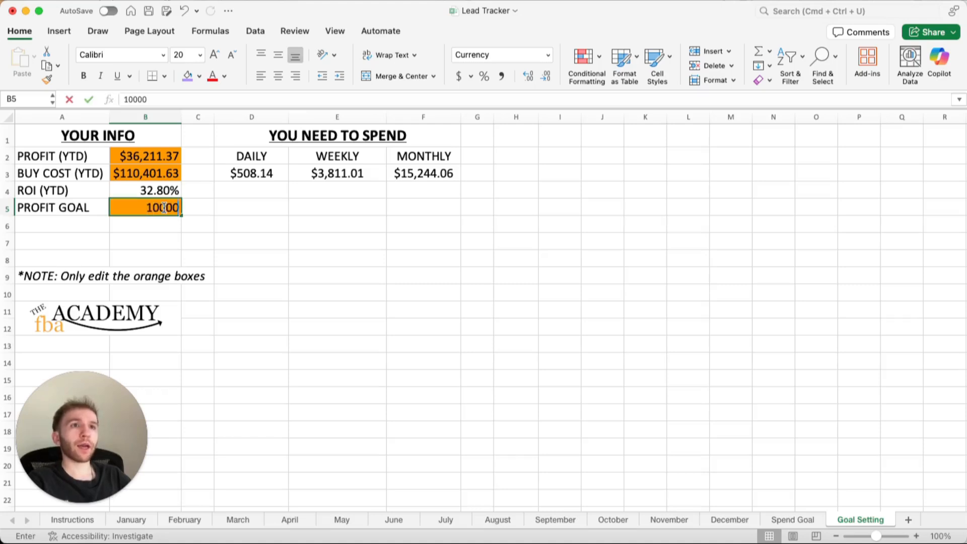
pyautogui.press('Return')
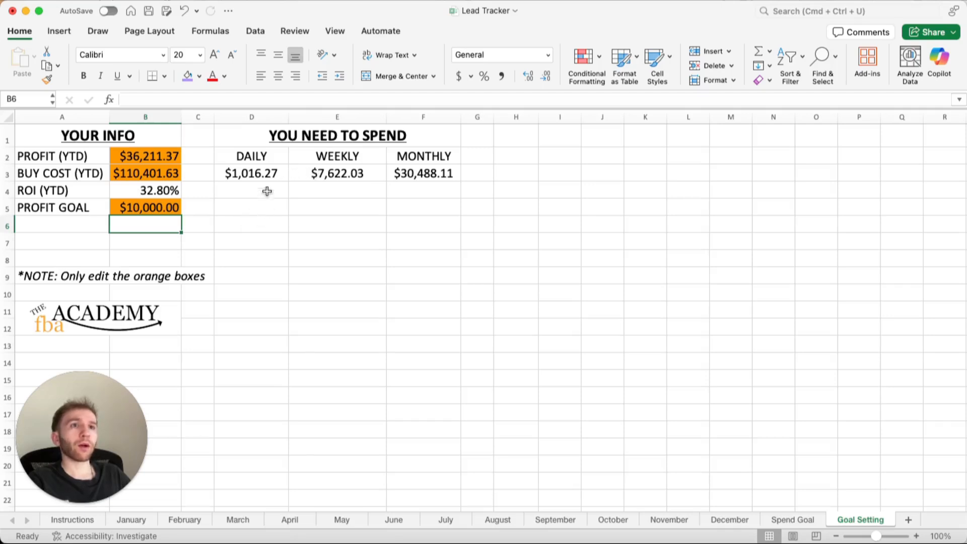
pyautogui.click(160, 205)
pyautogui.write('2500')
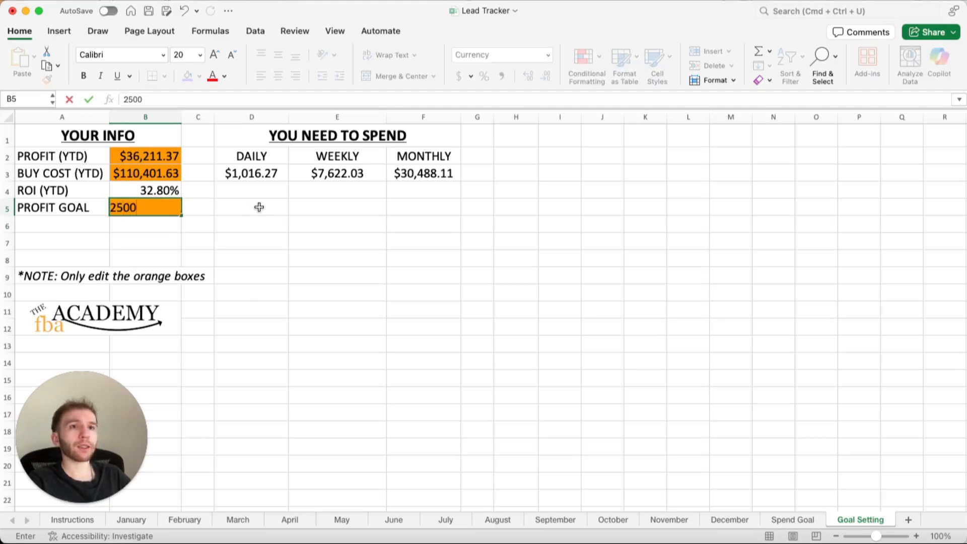
pyautogui.press('Return')
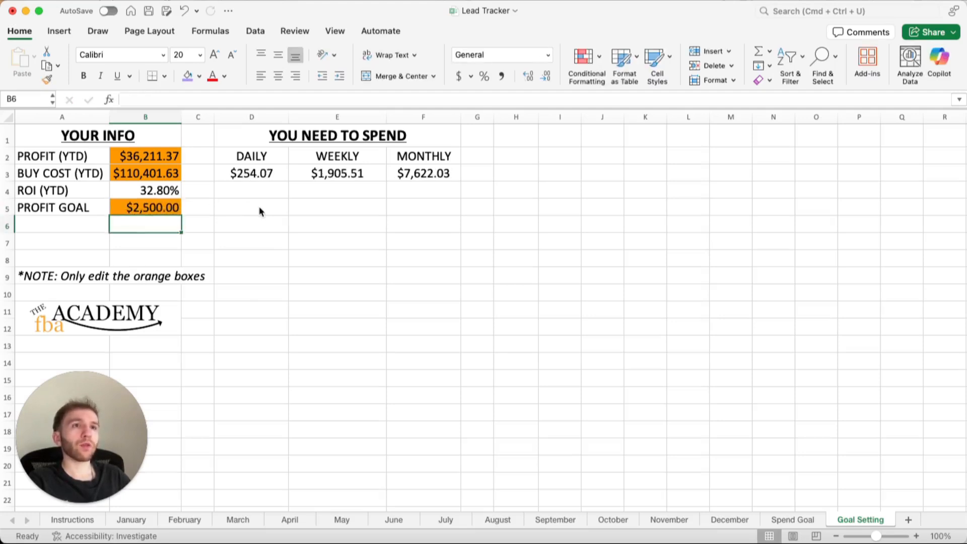
# Try profit goals of 7500 and 7000 in cell B5 to compare the required spending.
pyautogui.press('Up')
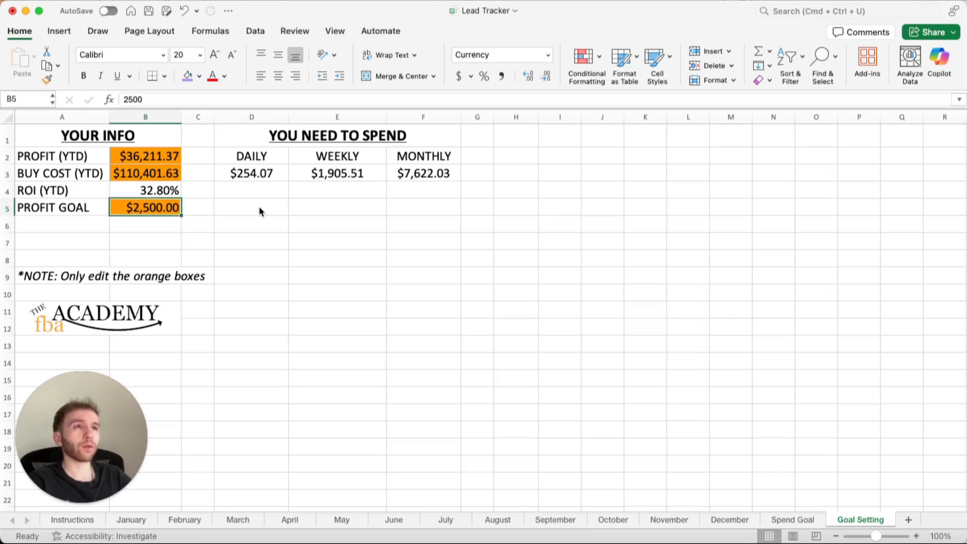
pyautogui.write('7500')
pyautogui.press('Return')
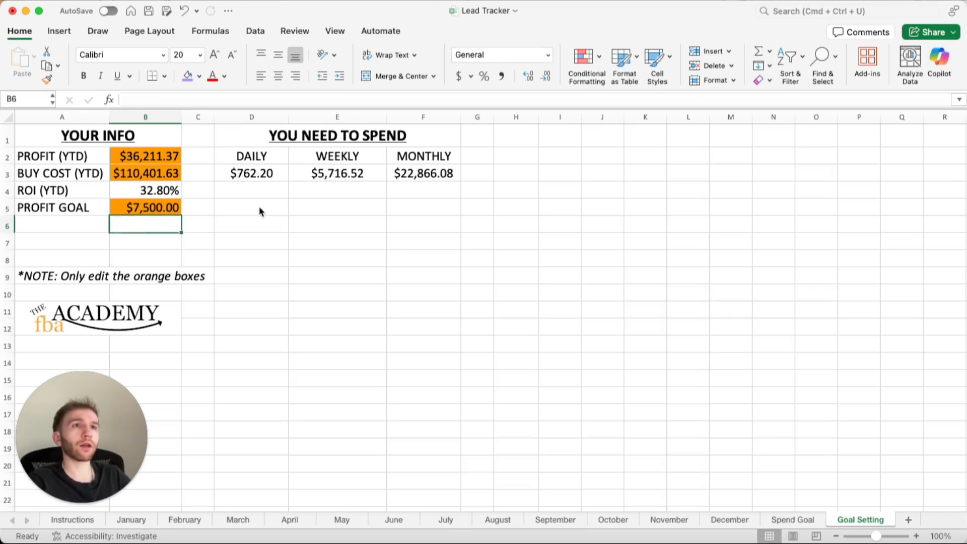
pyautogui.press('Up')
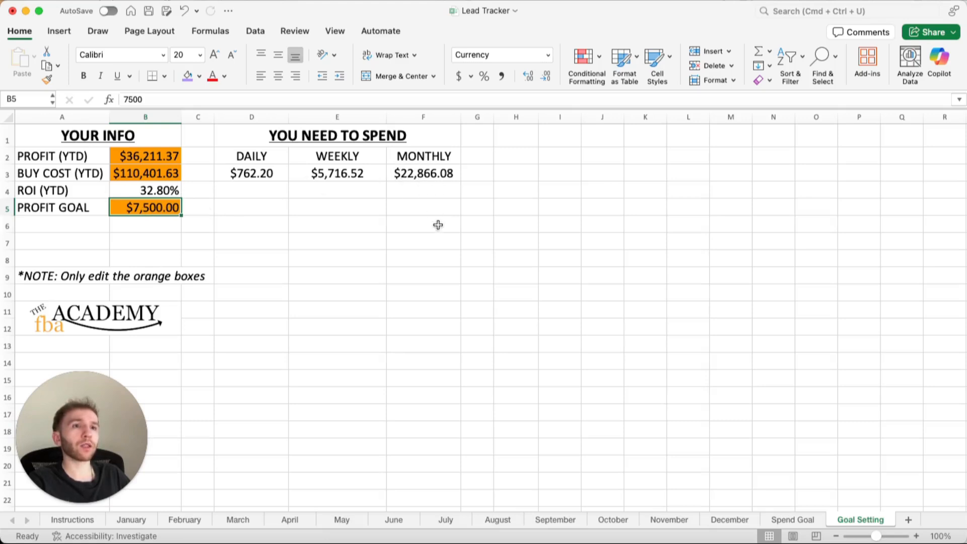
pyautogui.write('7000')
pyautogui.press('Return')
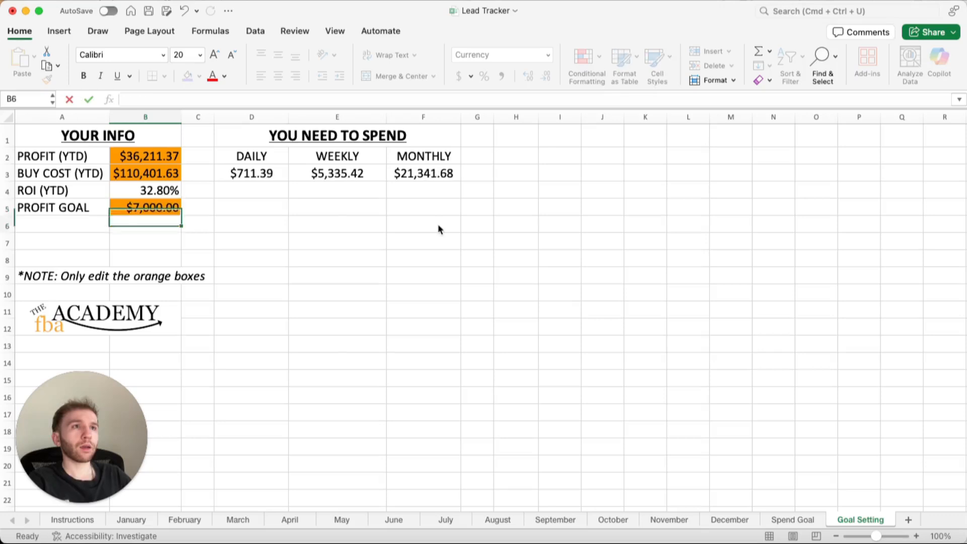
# Try a profit goal of 6900 in cell B5 and settle on 6700.
pyautogui.press('Up')
pyautogui.write('6900')
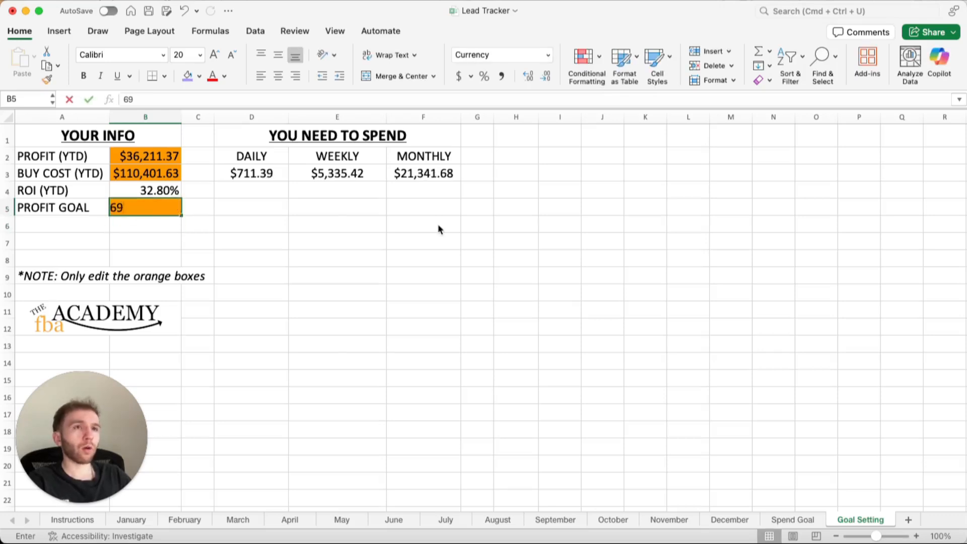
pyautogui.press('Return')
pyautogui.press('Up')
pyautogui.hotkey('ctrl', 'u')
pyautogui.press('BackSpace')
pyautogui.press('BackSpace')
pyautogui.press('BackSpace')
pyautogui.write('700')
pyautogui.press('Return')
pyautogui.press('Up')
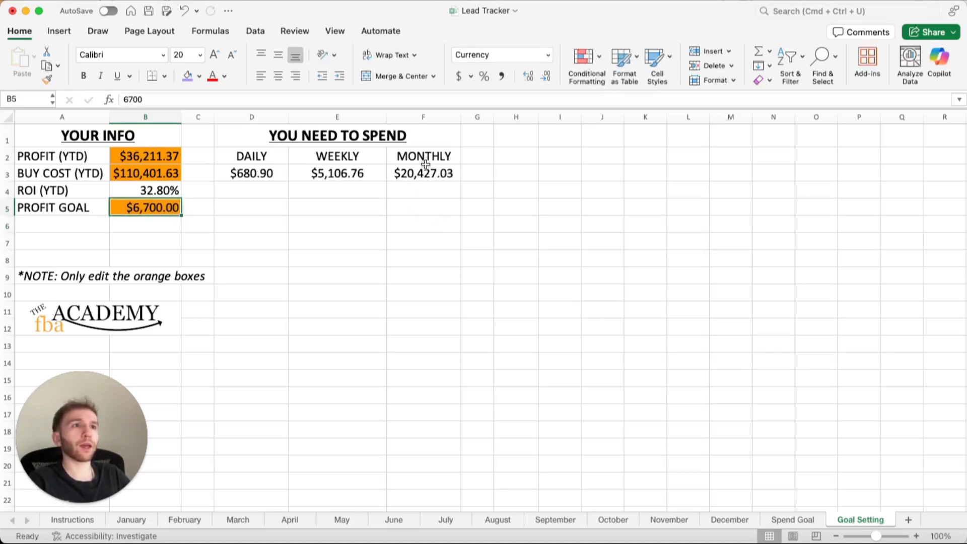